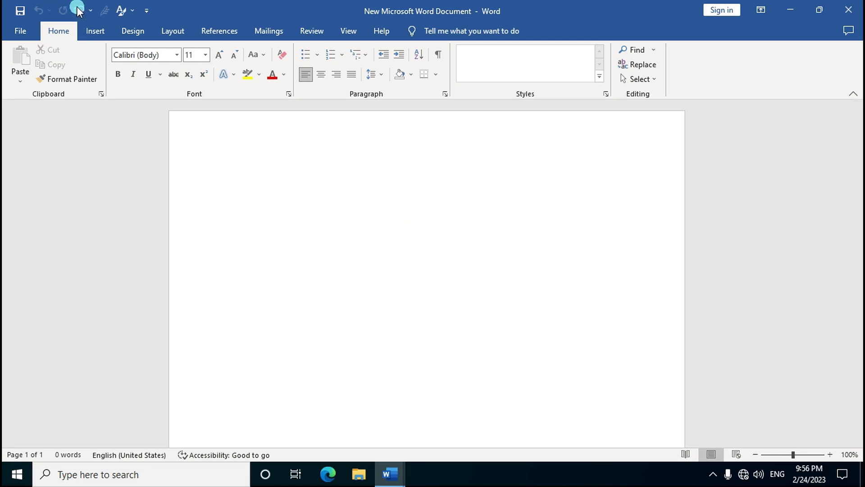
Step: Set the document's top and bottom page margins to 0.75" in the Page Setup dialog
left_click(173, 33)
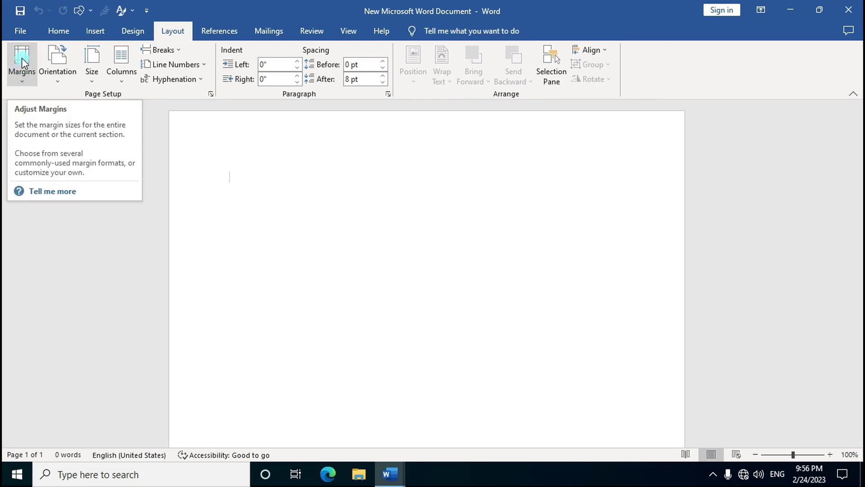
left_click(23, 79)
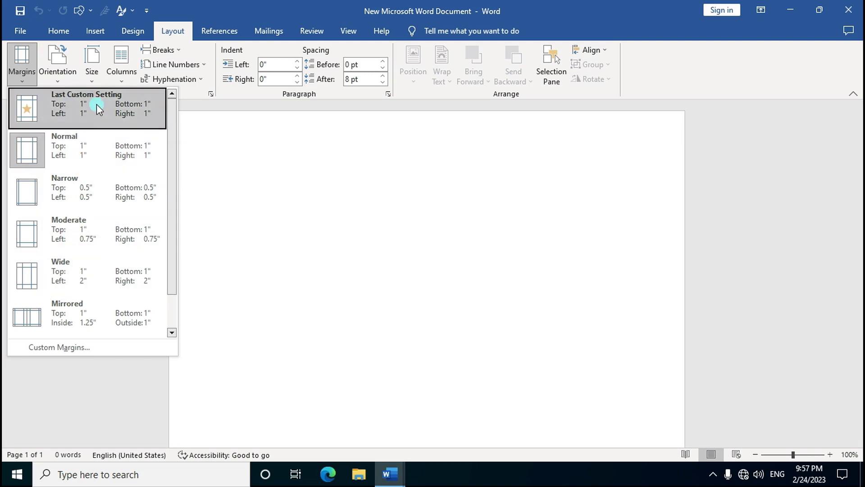
left_click(207, 92)
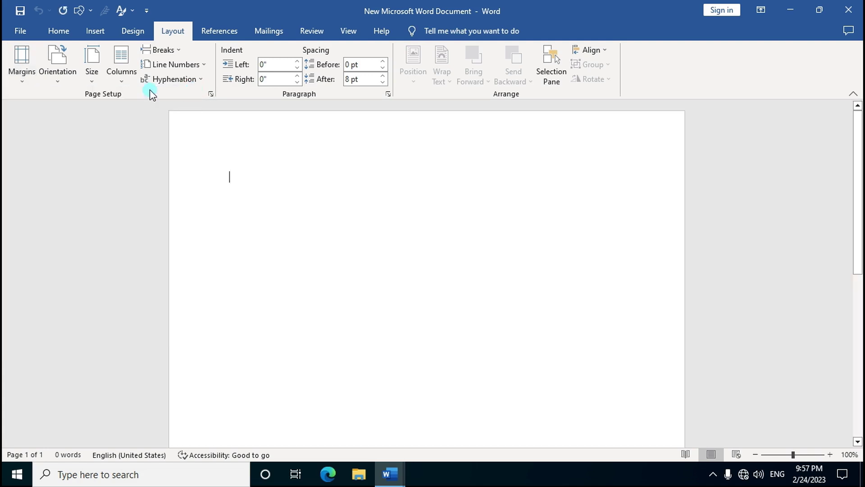
left_click(211, 94)
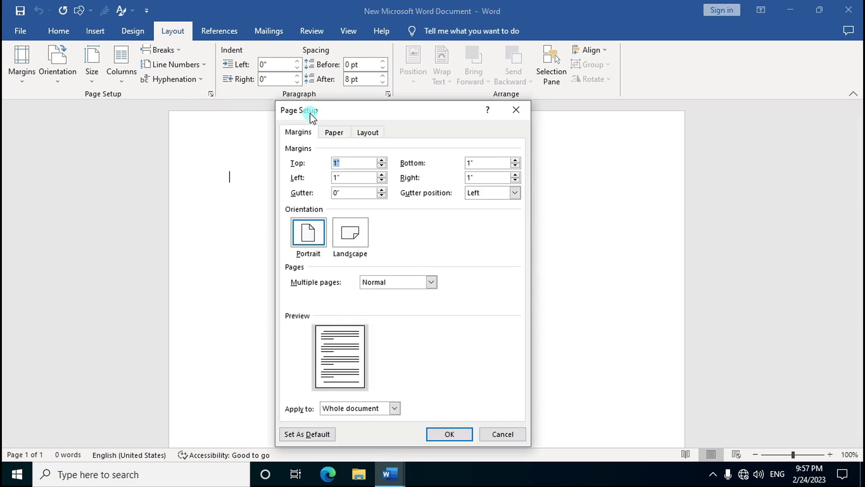
mouse_move(349, 112)
left_mouse_down()
mouse_move(393, 111)
mouse_move(333, 109)
left_mouse_up()
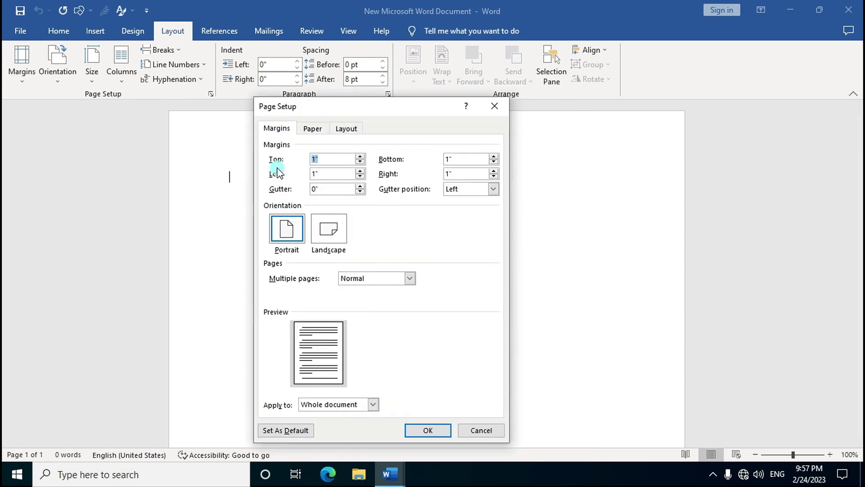
left_click(339, 158)
key("BackSpace")
key("BackSpace")
left_click(479, 160)
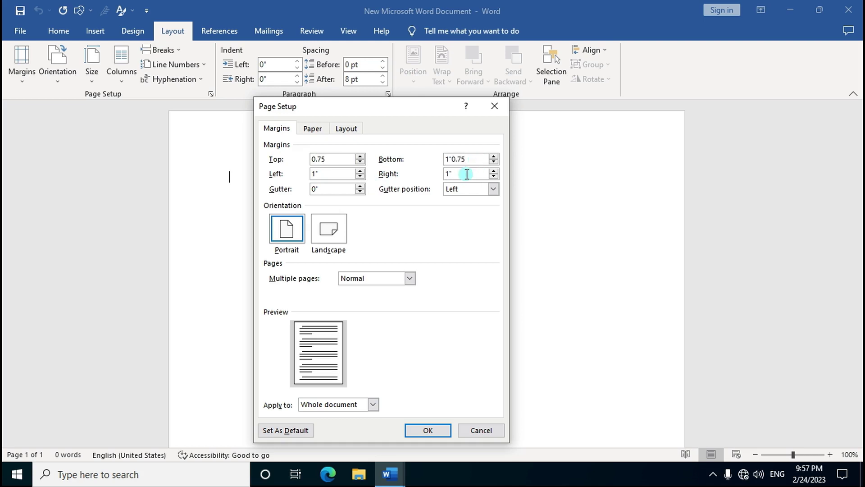
left_click_drag(445, 159, 451, 159)
type("1")
Step: Set the left and right page margins to 1.2" and choose portrait orientation
left_click(338, 169)
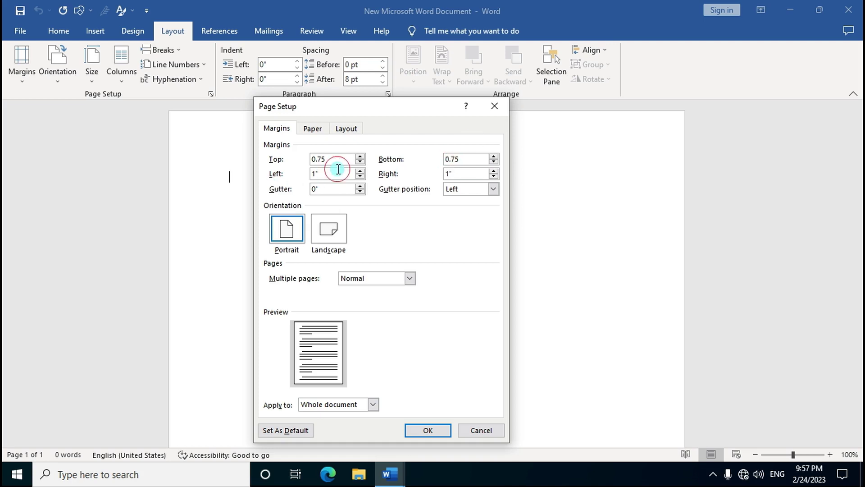
double_click(338, 169)
type("1.2")
left_click(469, 172)
double_click(443, 176)
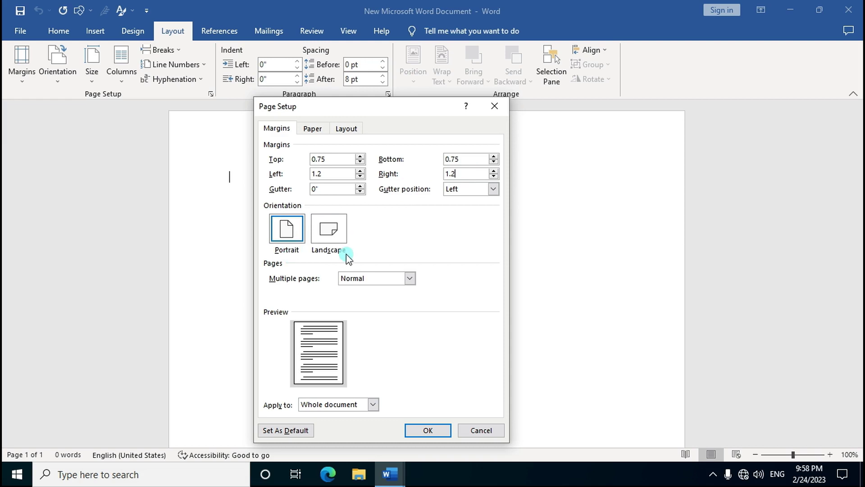
left_click(339, 227)
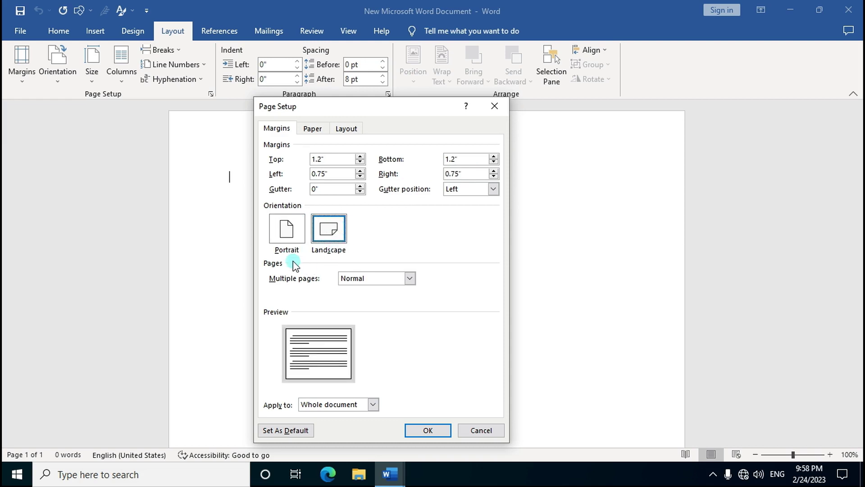
left_click(290, 228)
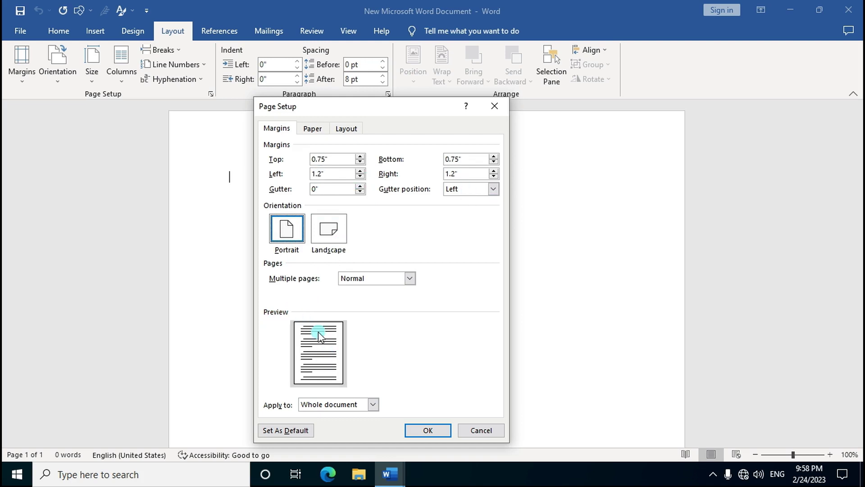
Step: Choose A4 as the paper size and apply the page setup to the whole document
left_click(315, 130)
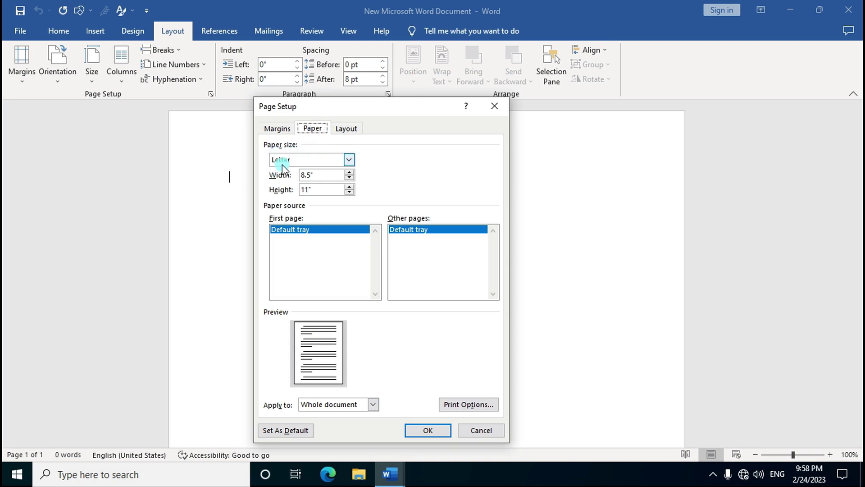
left_click(349, 161)
scroll(316, 185, "down", 2)
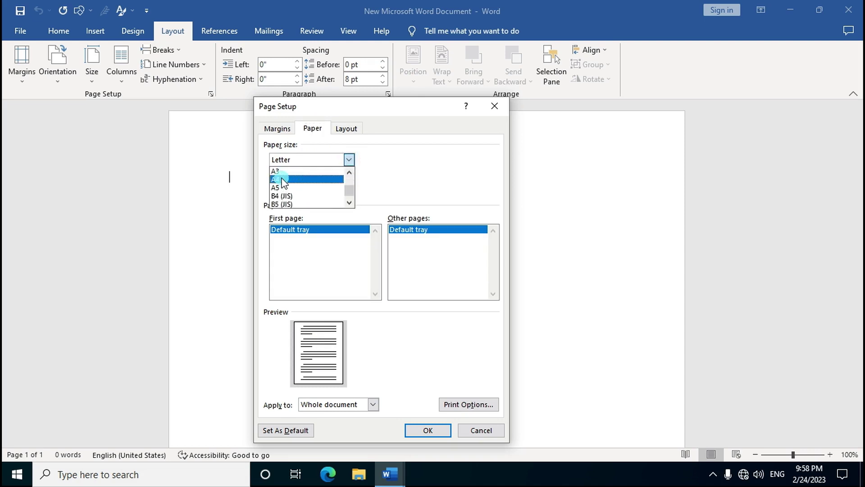
left_click(282, 179)
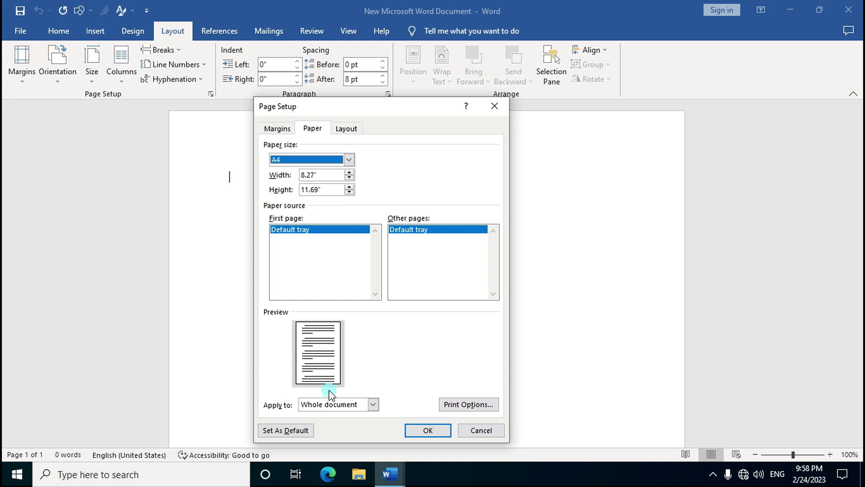
left_click(427, 430)
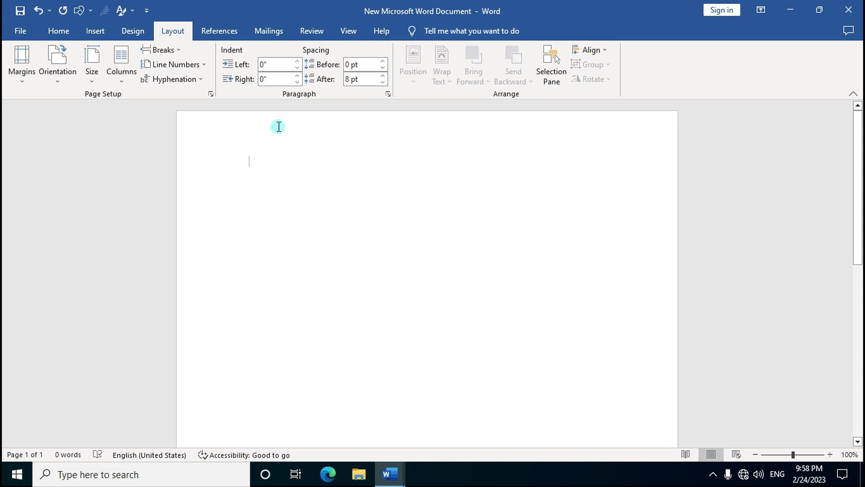
Step: Show the ruler in the document window
left_click(349, 32)
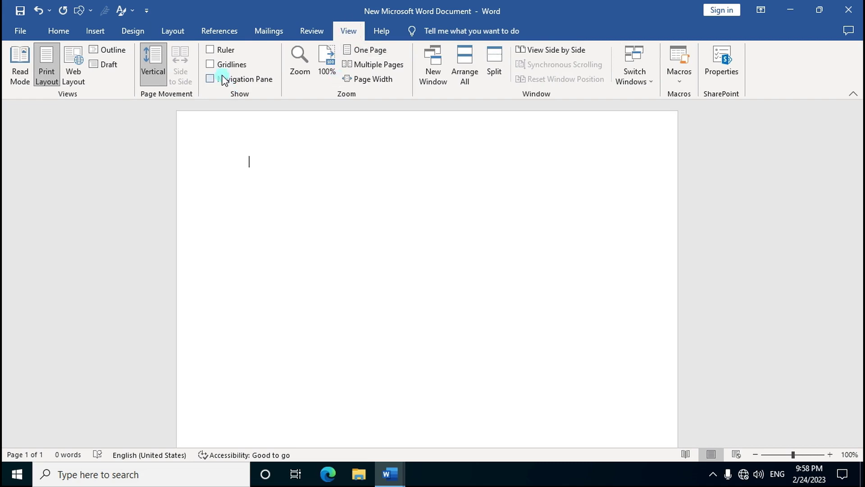
left_click(210, 51)
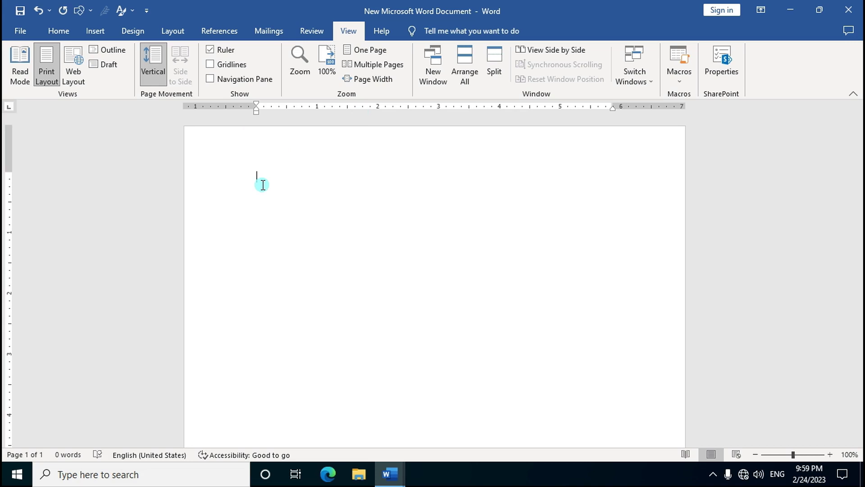
Step: Switch to the Curriculum Vitae document and review its formatted resume and the plain-text version on page 2
left_click(787, 10)
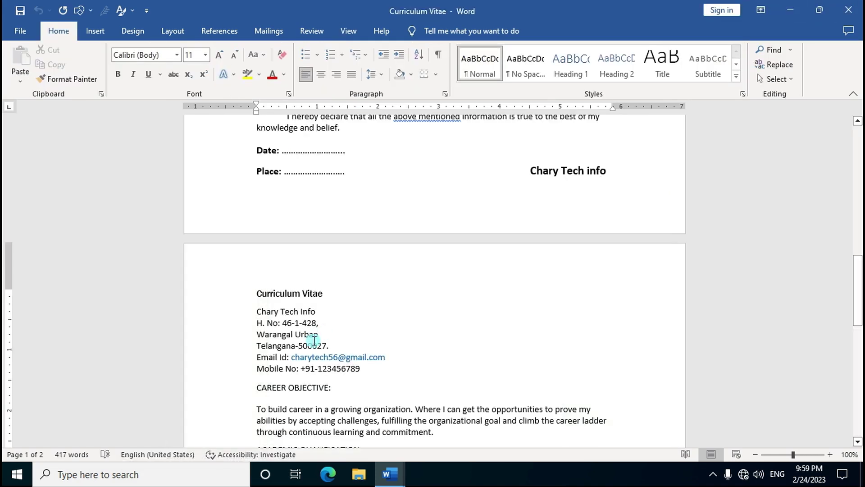
scroll(325, 324, "up", 15)
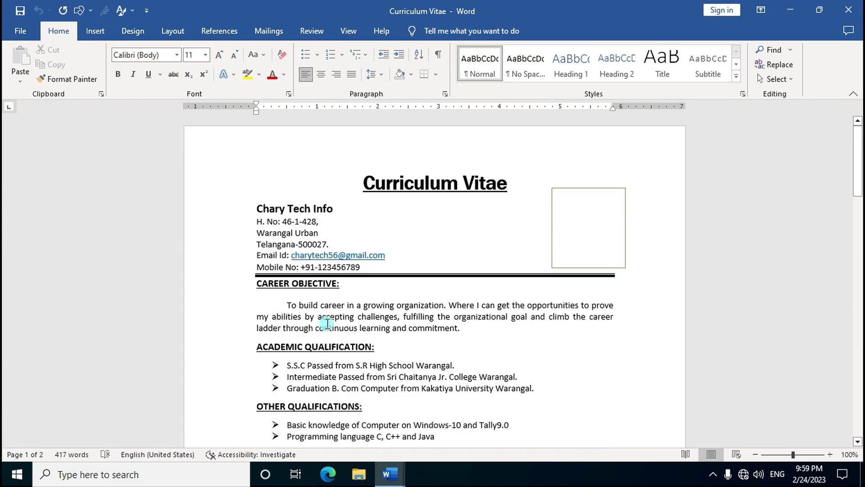
scroll(326, 323, "down", 10)
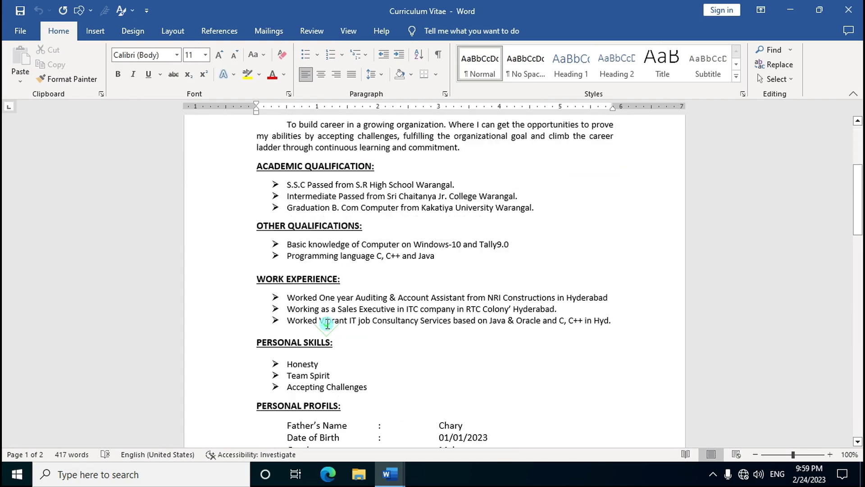
scroll(326, 323, "down", 12)
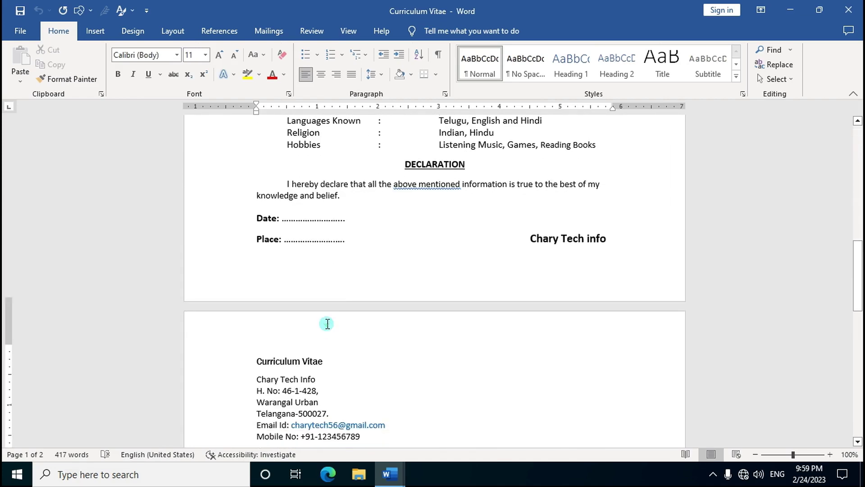
scroll(326, 323, "down", 3)
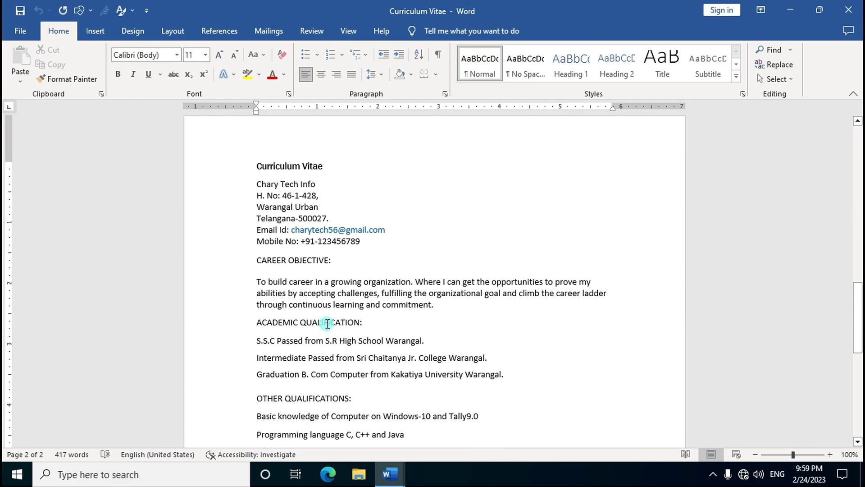
scroll(288, 169, "down", 2)
scroll(293, 172, "up", 1)
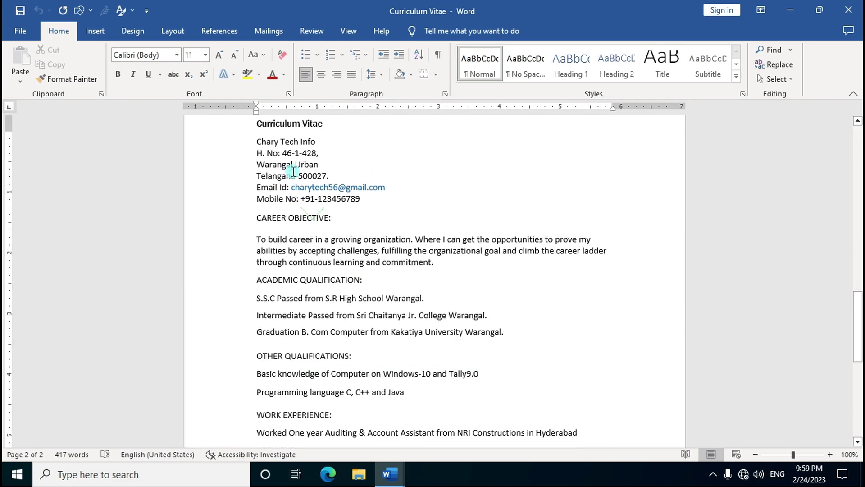
Step: Copy the whole unformatted resume on page 2, from the Curriculum Vitae heading to the Place line
scroll(293, 172, "up", 2)
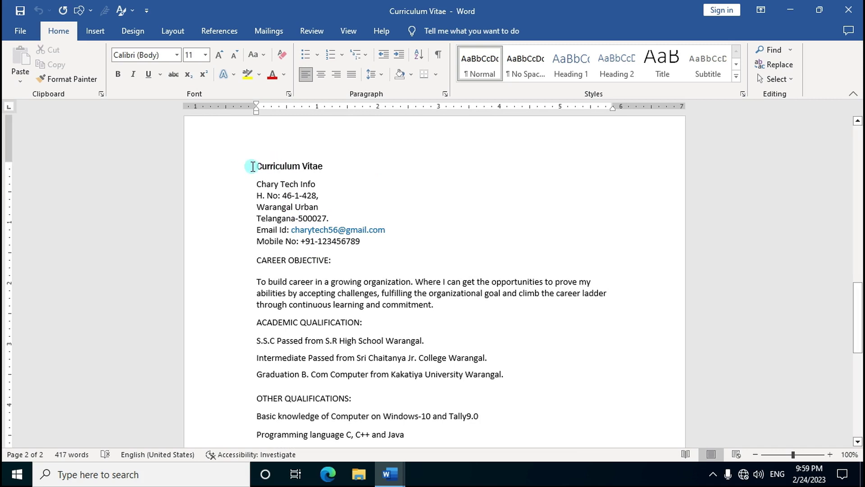
left_click_drag(251, 167, 426, 380)
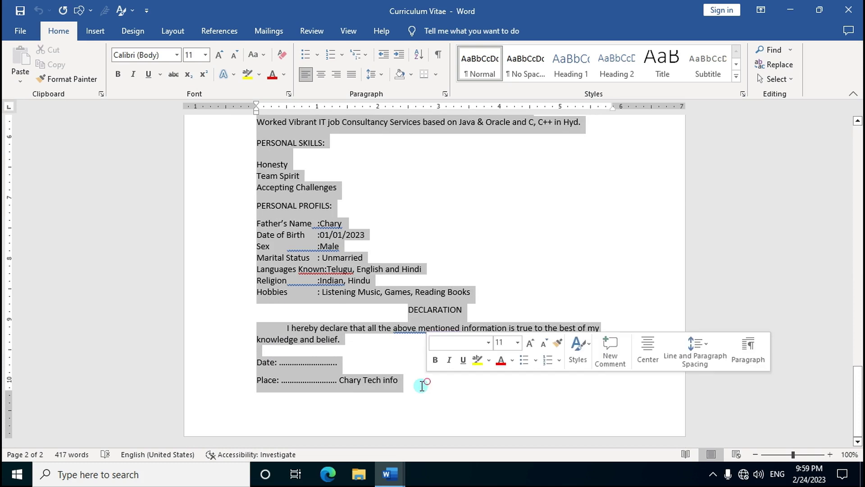
right_click(299, 231)
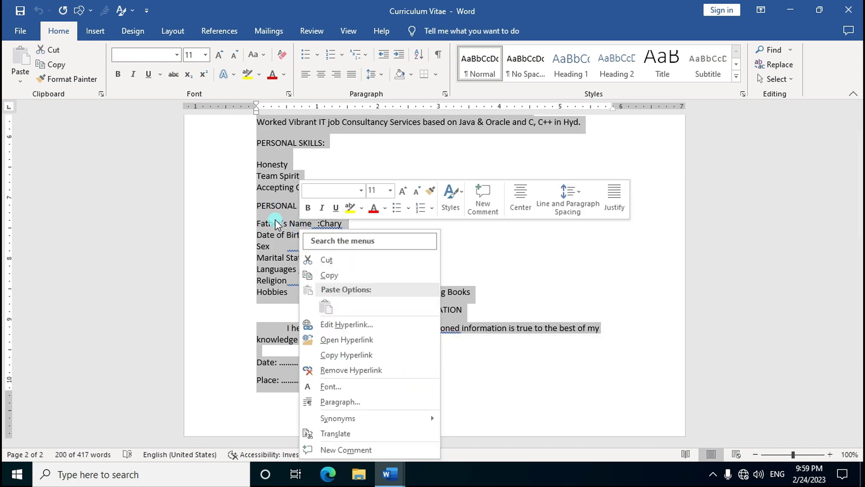
left_click(348, 276)
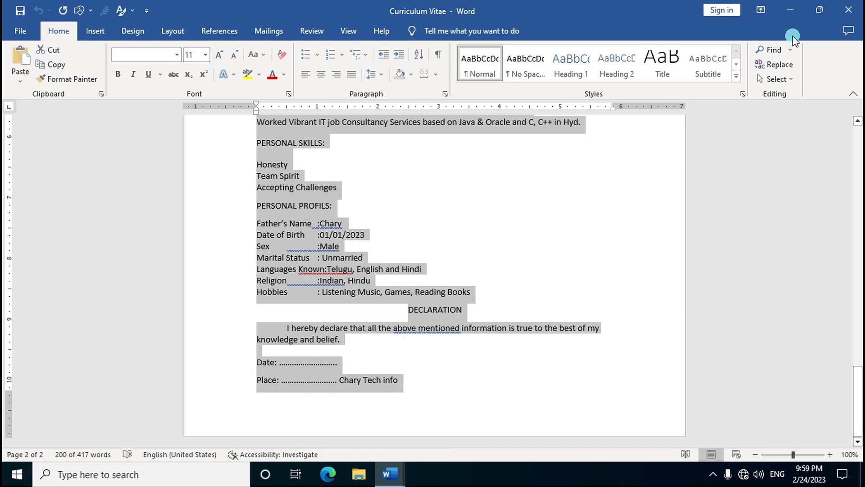
Step: Paste the copied resume text into New Microsoft Word Document and remove the extra blank page at its end
left_click(788, 9)
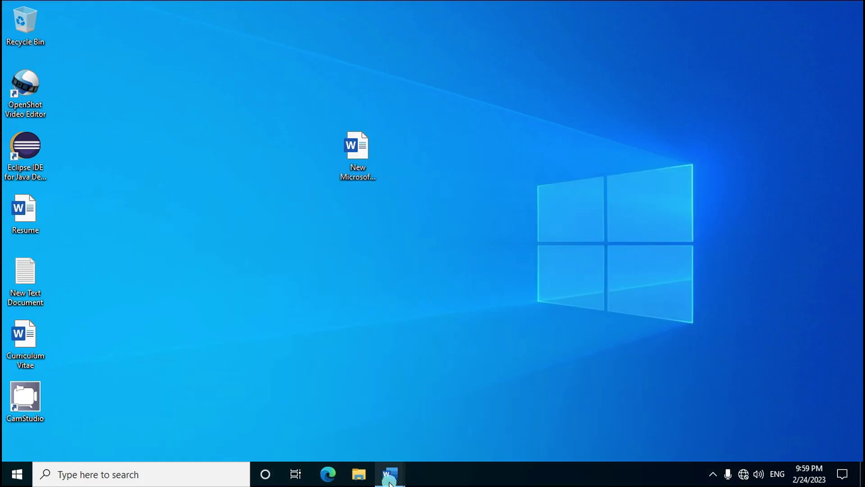
left_click(390, 473)
left_click(446, 437)
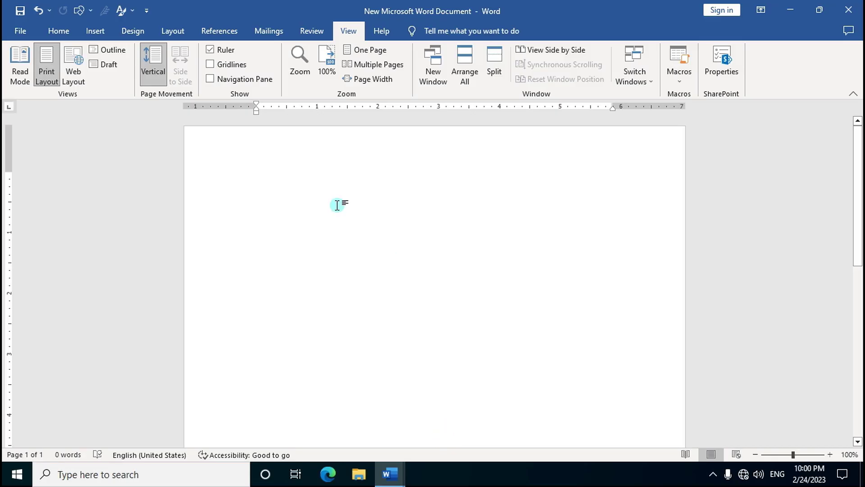
key("ctrl+v")
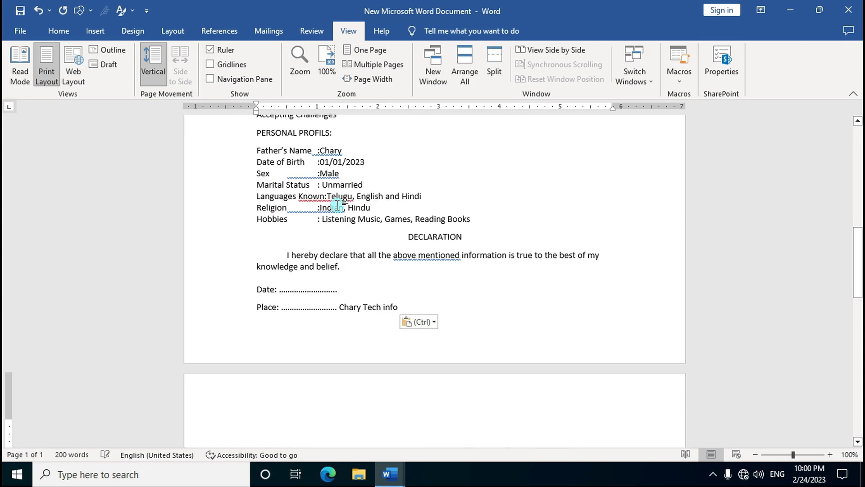
key("BackSpace")
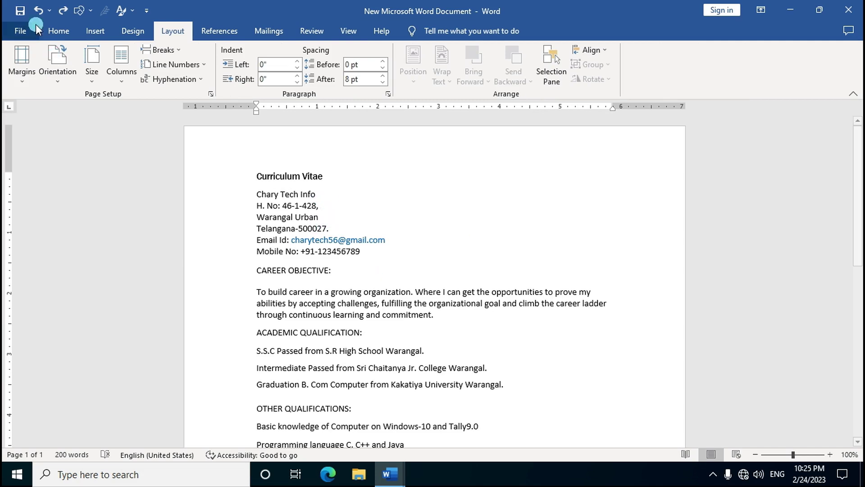
Step: Centre the Curriculum Vitae heading and make it bold and underlined
left_click(57, 35)
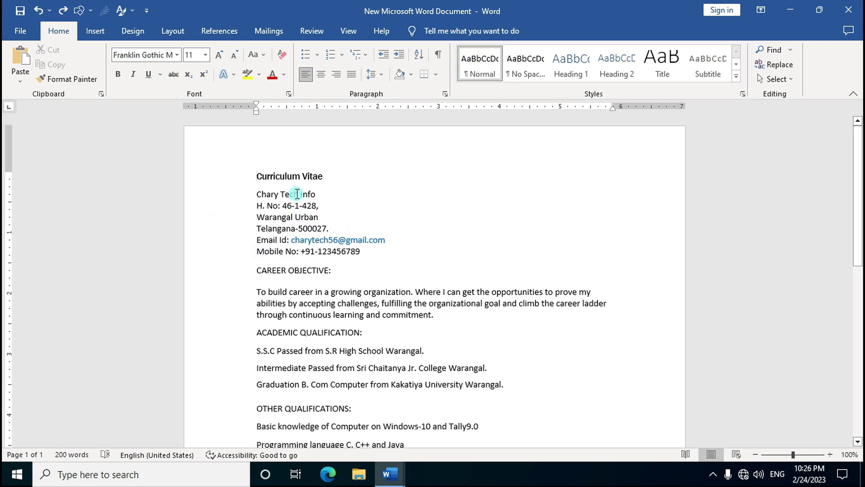
left_click(321, 75)
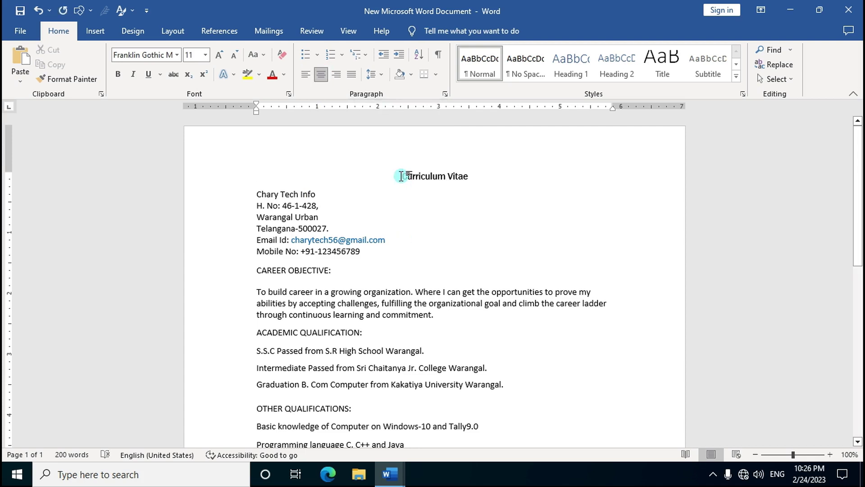
left_click_drag(401, 176, 467, 177)
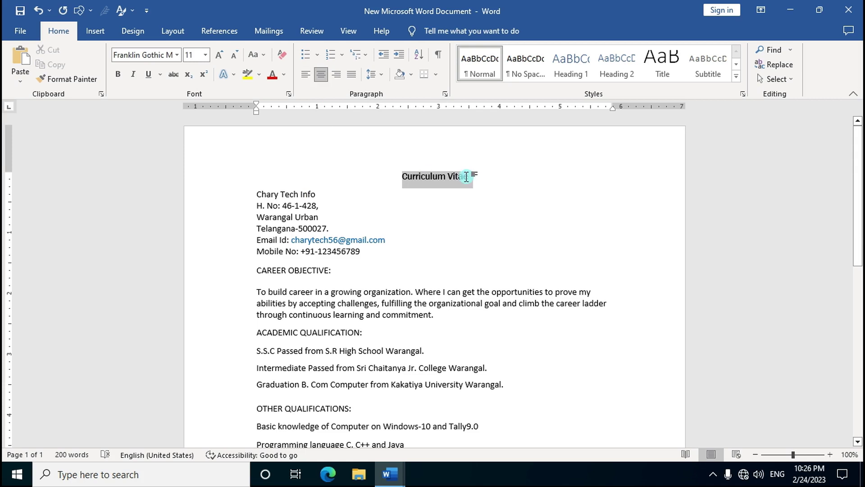
left_click(117, 75)
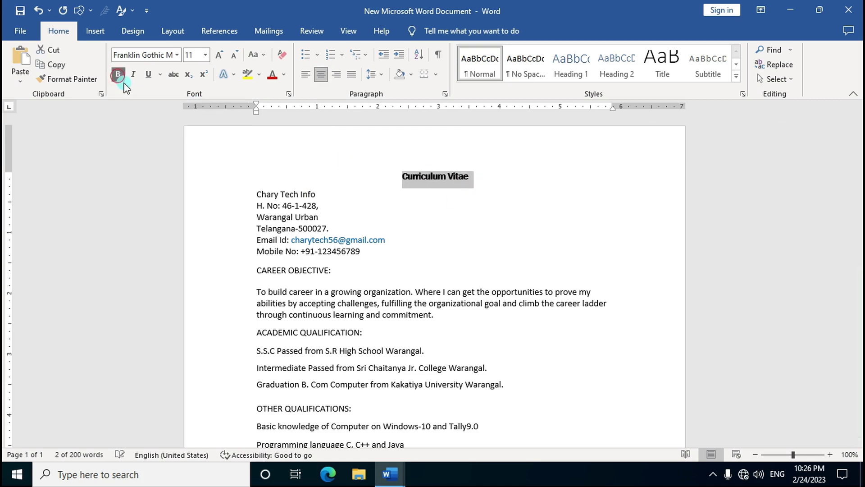
left_click(149, 76)
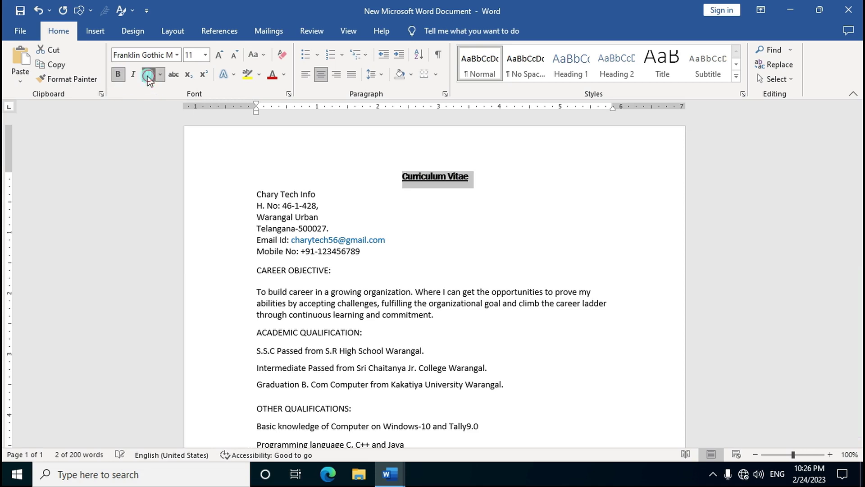
Step: Set the Curriculum Vitae heading's font size to 24
left_click(204, 57)
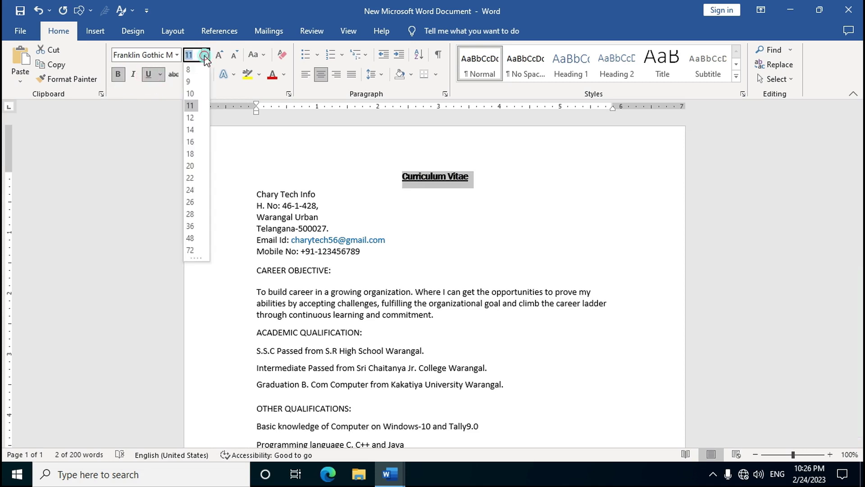
left_click(193, 190)
left_click(499, 186)
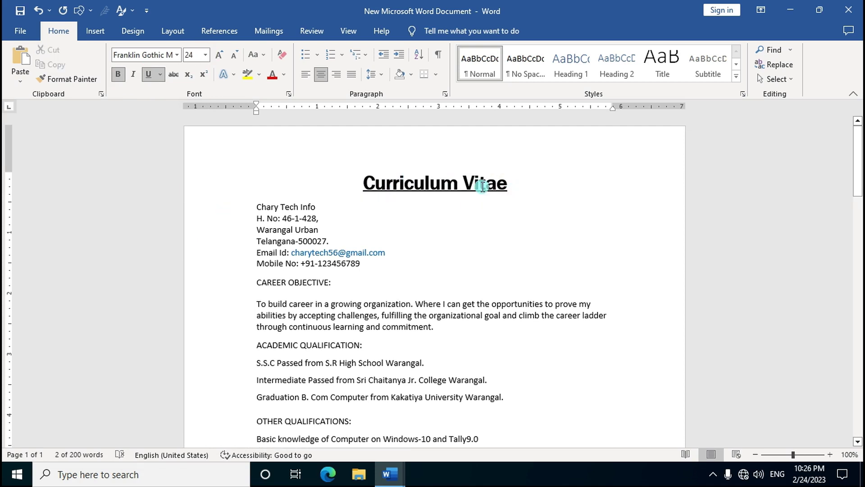
Step: Make the name line under the heading bold with a font size of 14
left_click(262, 201)
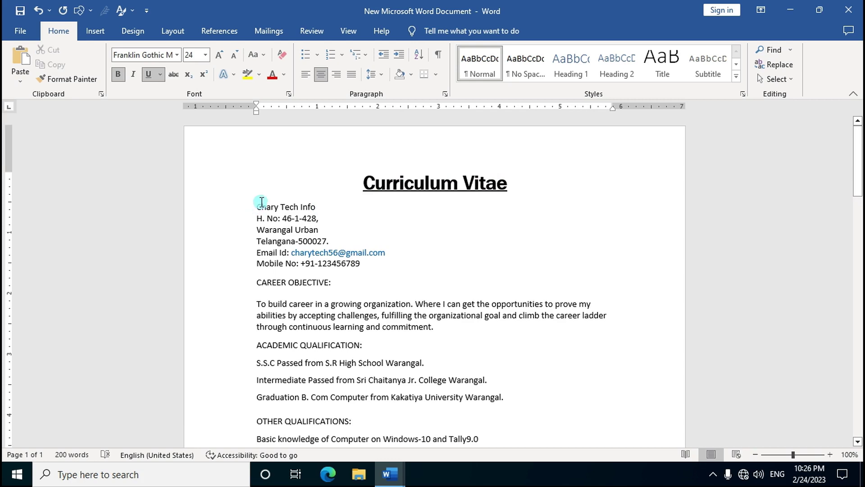
left_click_drag(257, 204, 318, 206)
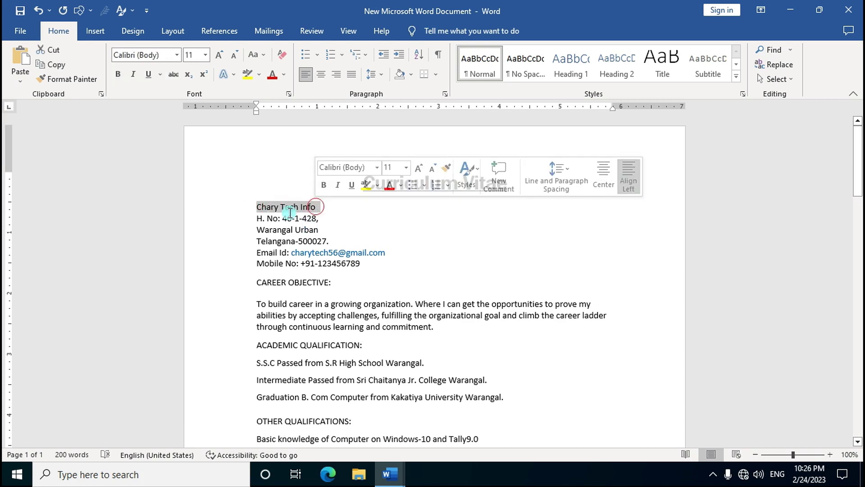
left_click(205, 54)
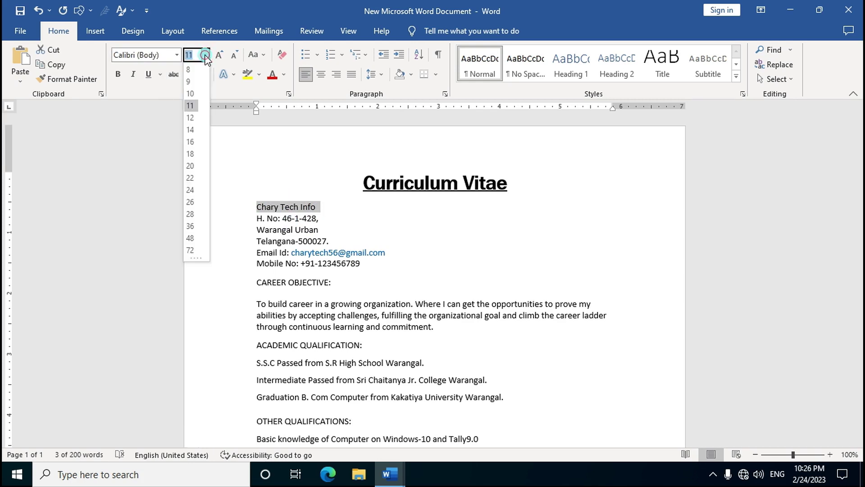
left_click(191, 131)
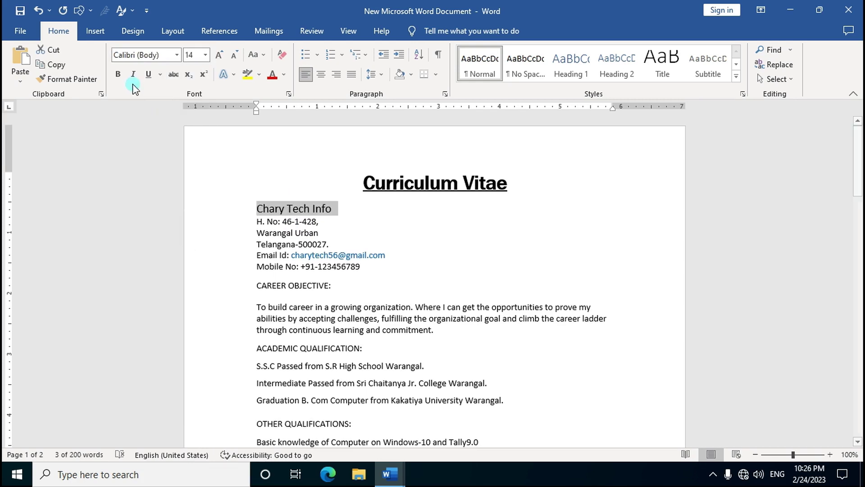
left_click(118, 74)
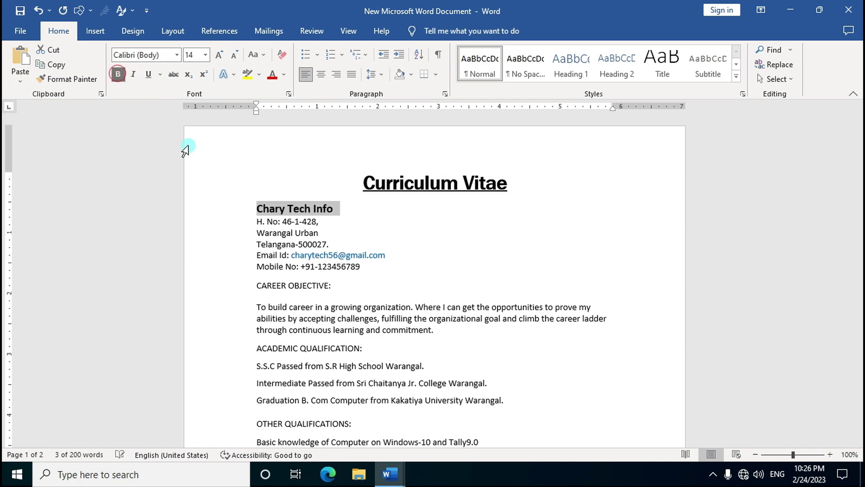
left_click(329, 222)
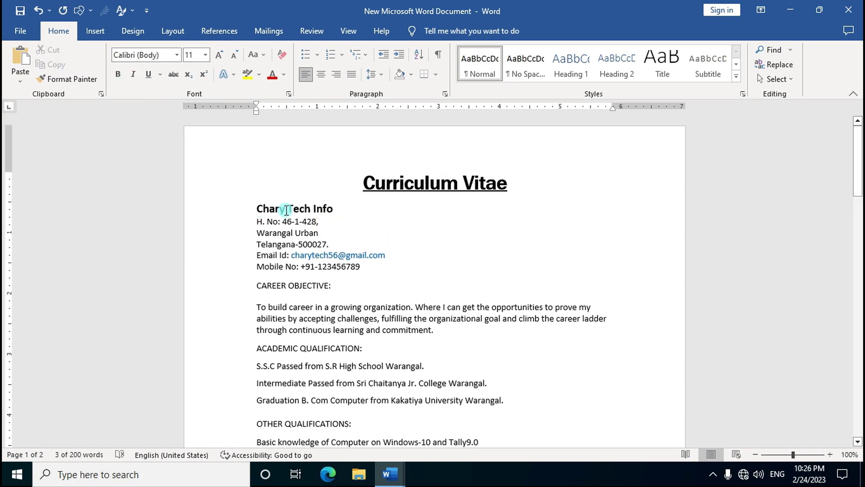
Step: Set the line spacing of the contact details, from the name line to the mobile number line, to 1.0
left_click_drag(257, 206, 354, 266)
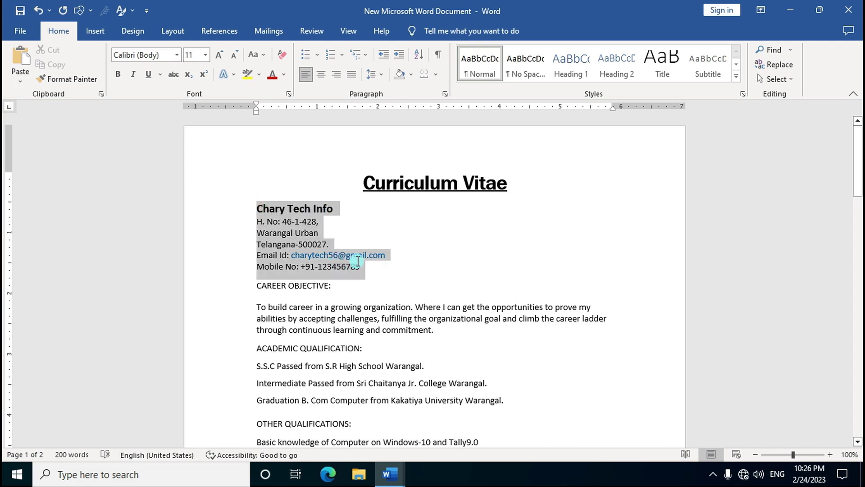
left_click_drag(357, 260, 357, 261)
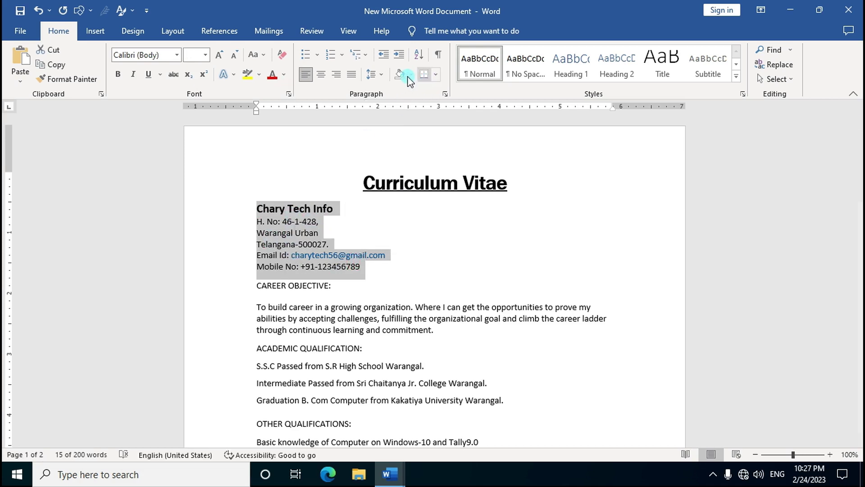
left_click(383, 80)
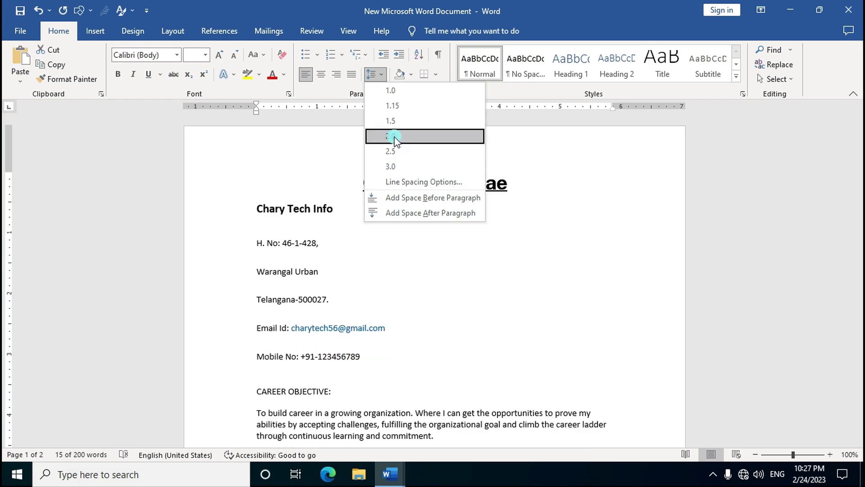
left_click(396, 91)
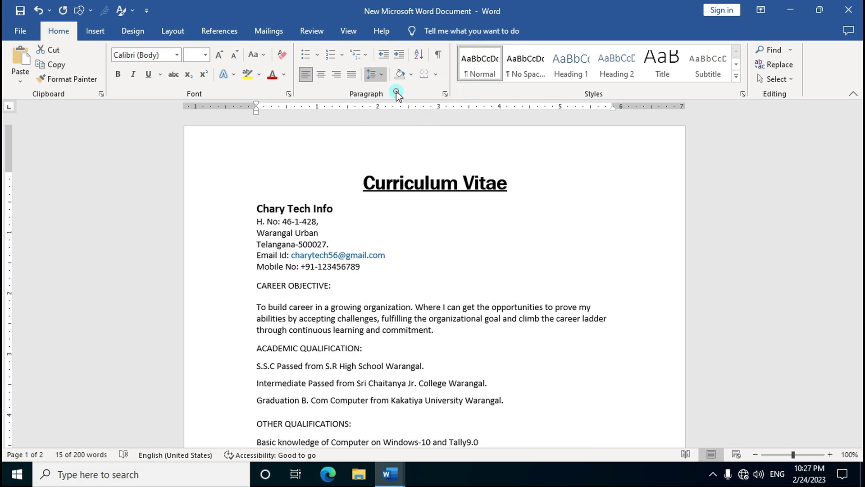
left_click(385, 253)
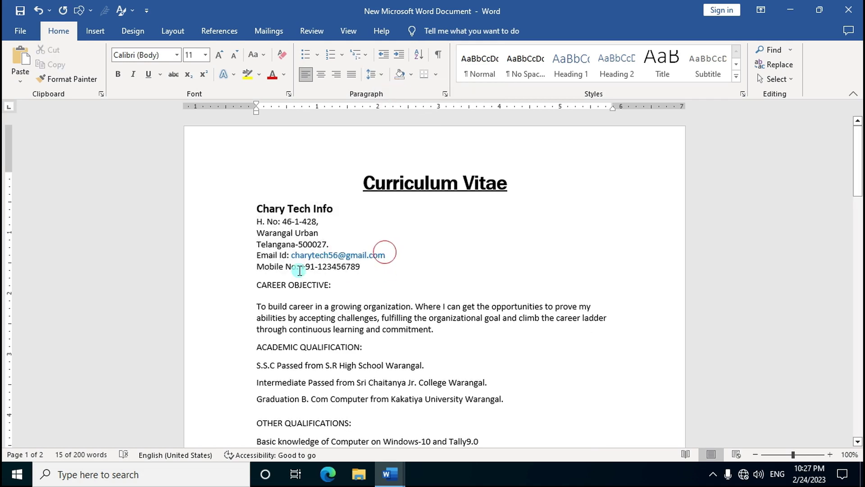
Step: Add a bottom border beneath the Mobile No line of the contact details
left_click_drag(250, 269, 351, 269)
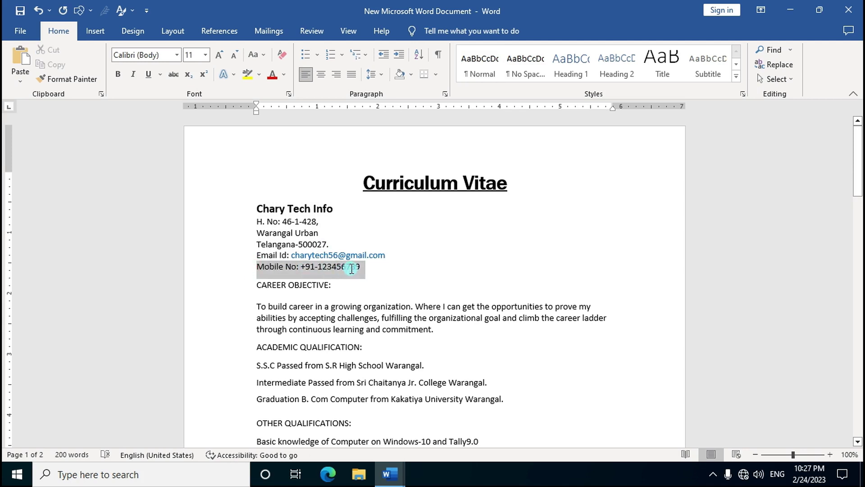
left_click_drag(351, 269, 351, 268)
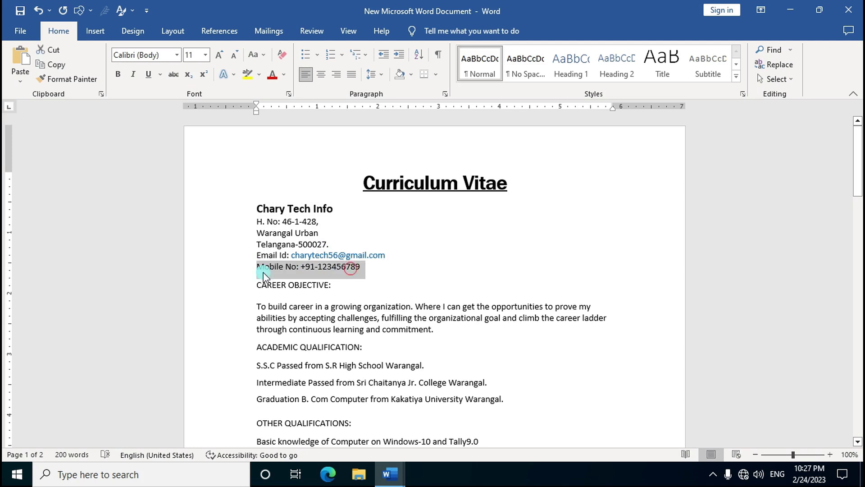
left_click(425, 75)
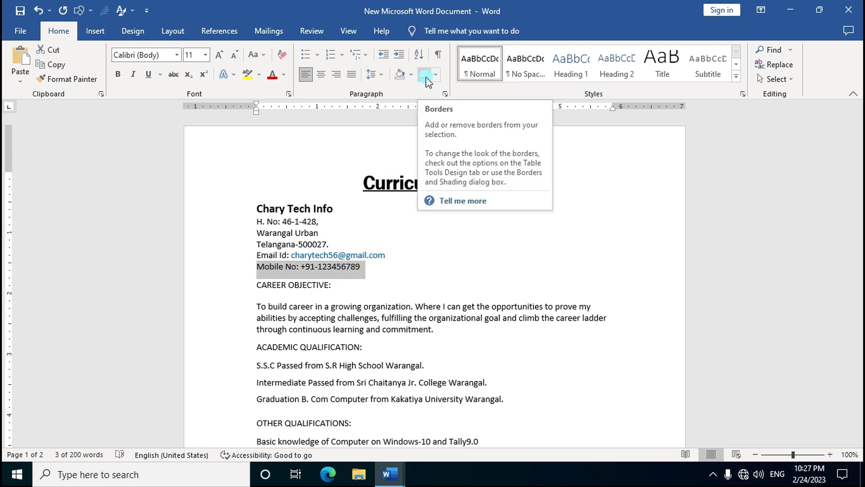
left_click(425, 75)
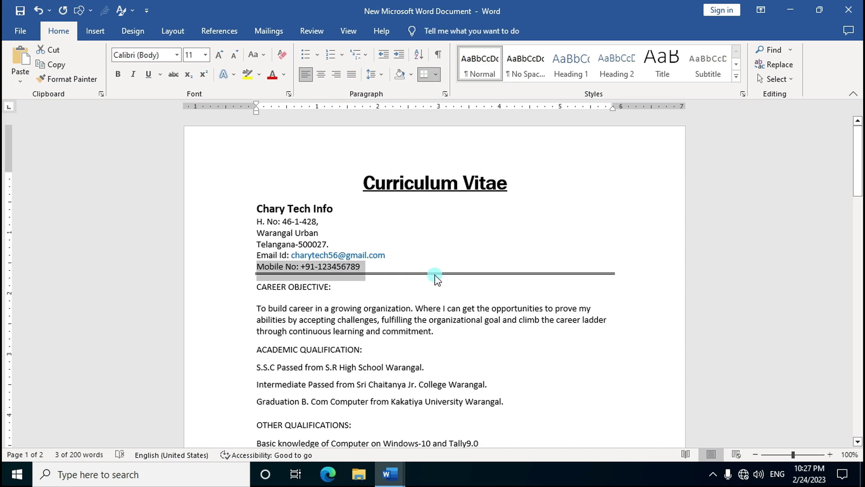
Step: Change the bottom border under the Mobile No line to the 3 pt thick-and-thin line style
left_click(435, 74)
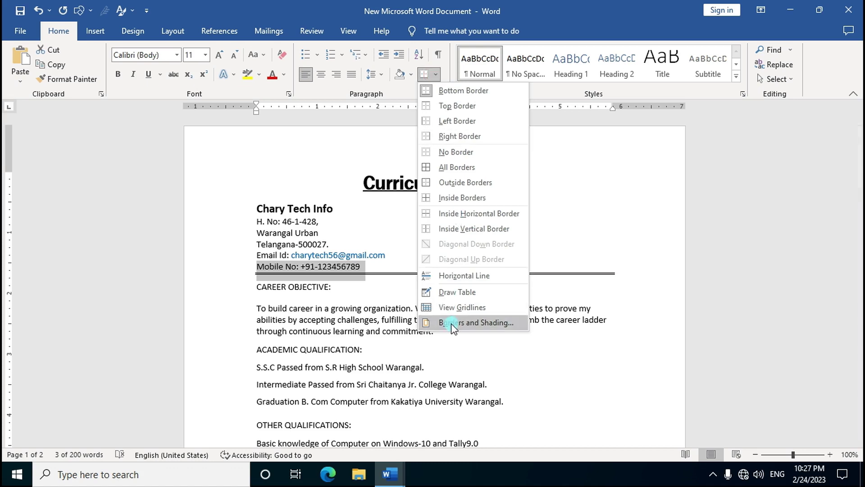
left_click(453, 323)
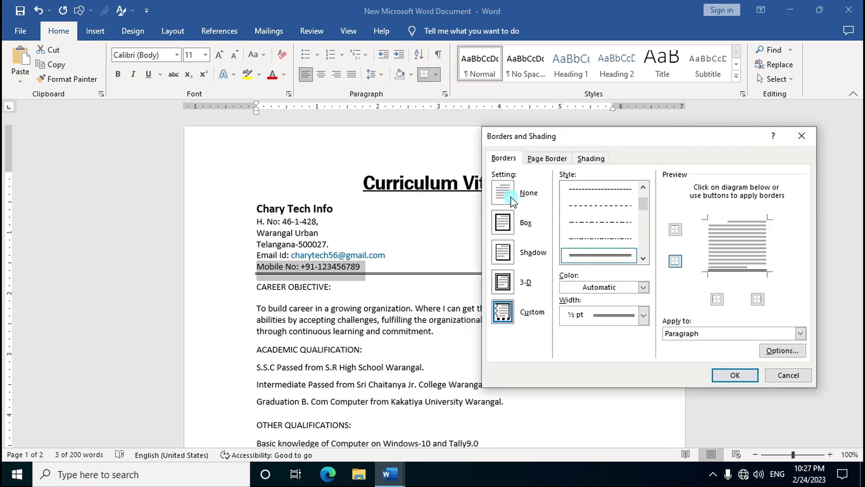
scroll(609, 247, "down", 5)
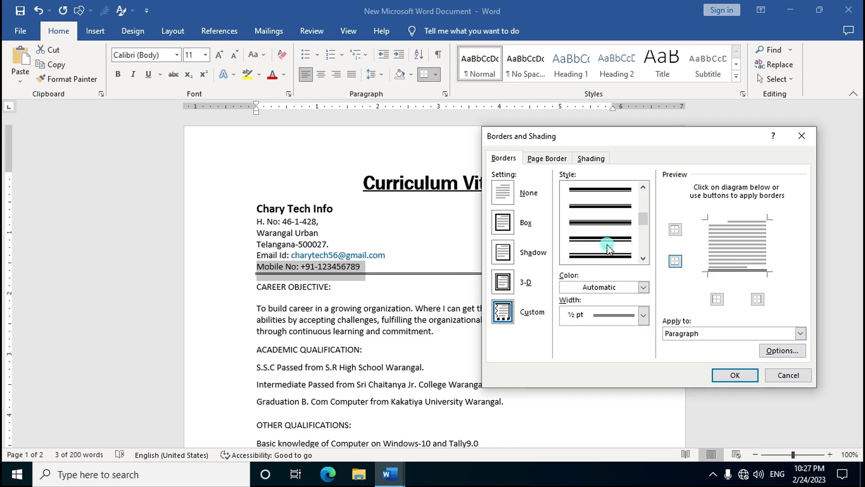
scroll(608, 248, "up", 2)
scroll(606, 243, "up", 1)
left_click(609, 254)
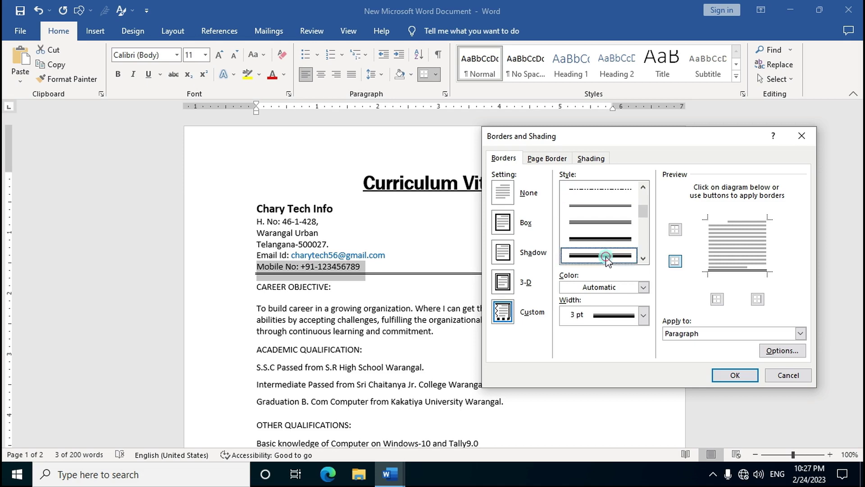
left_click(724, 376)
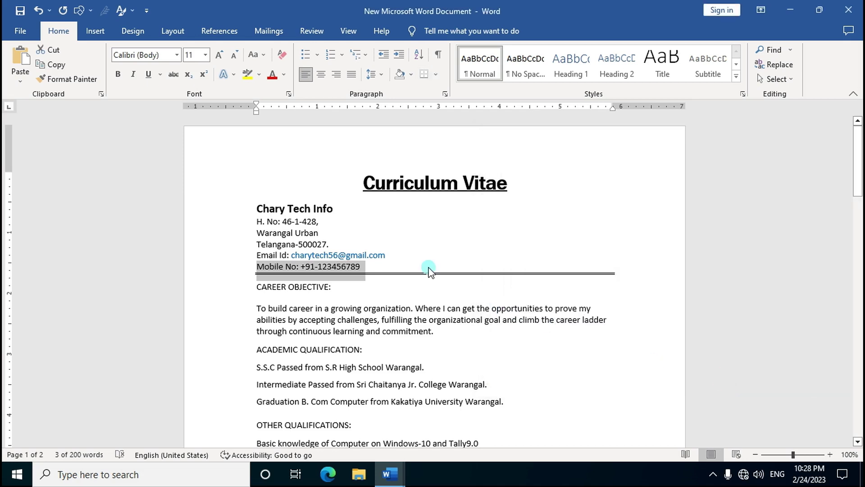
left_click(423, 76)
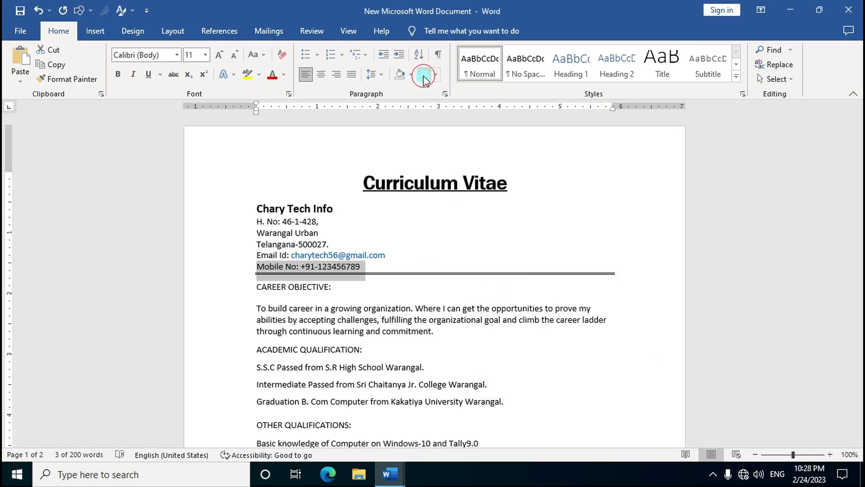
left_click(505, 281)
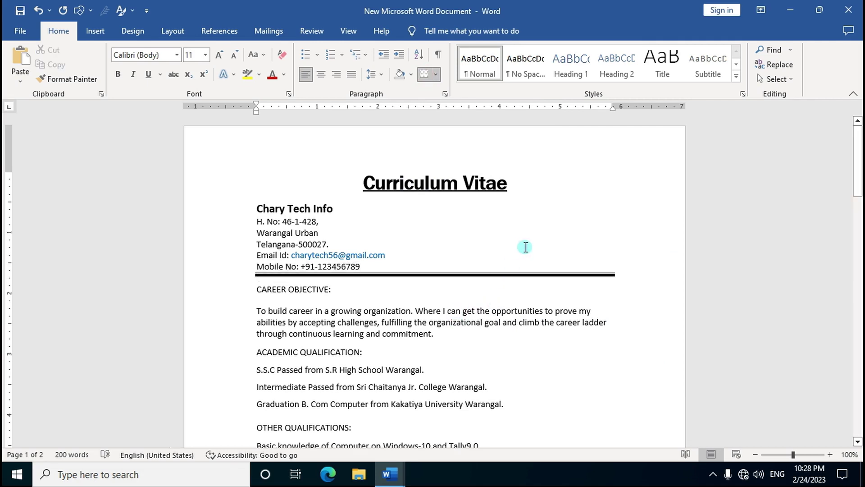
Step: Draw a photo rectangle about 1.41" high and 1.21" wide beside the contact details and give it the unfilled green outline style
left_click(91, 9)
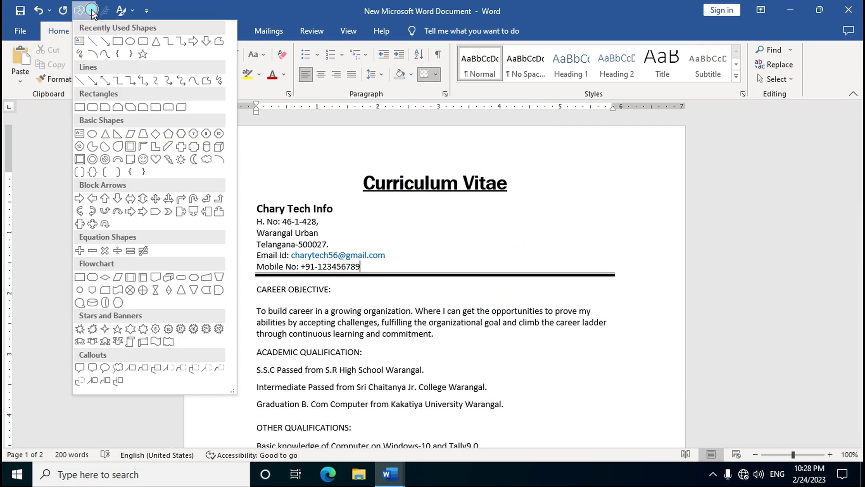
left_click(117, 42)
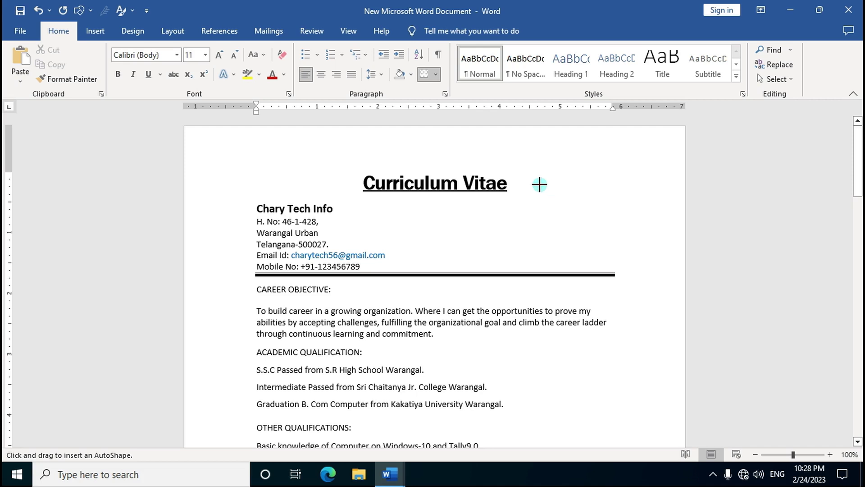
mouse_move(540, 184)
left_mouse_down()
mouse_move(577, 249)
mouse_move(613, 270)
left_mouse_up()
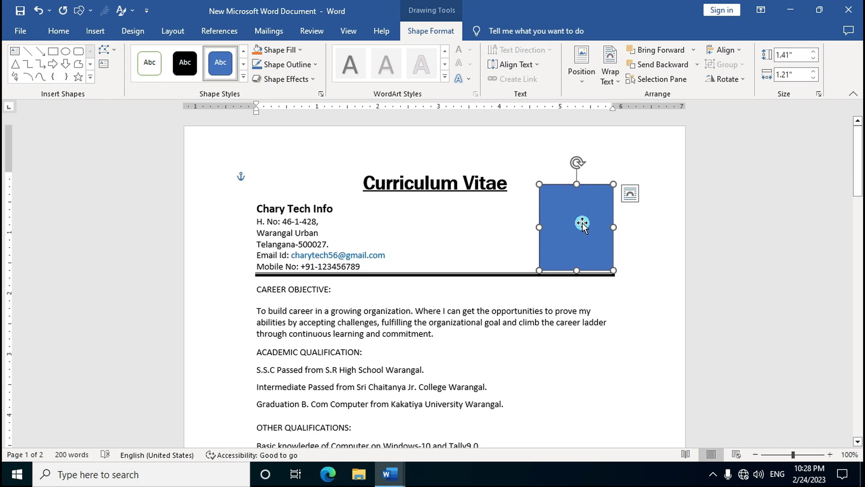
left_click(147, 67)
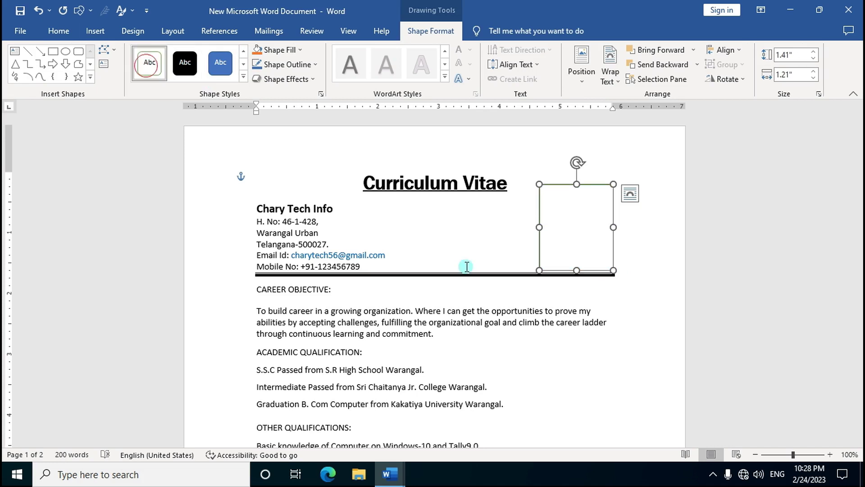
left_click(640, 292)
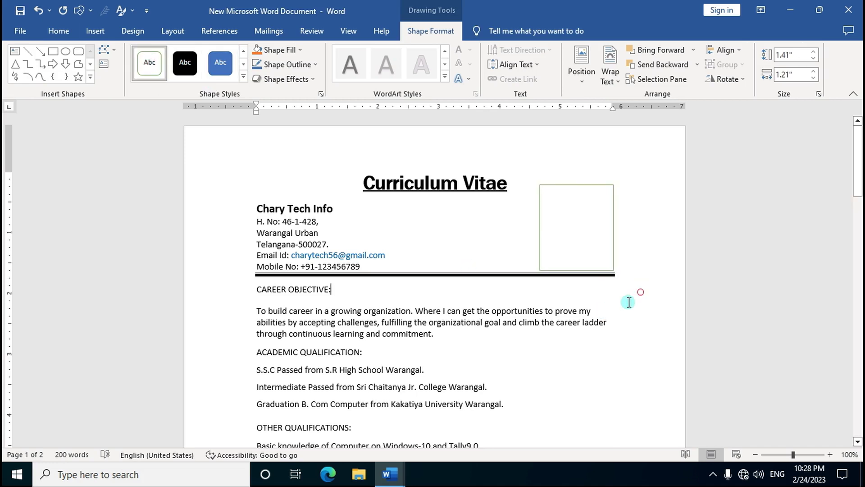
left_click(585, 225)
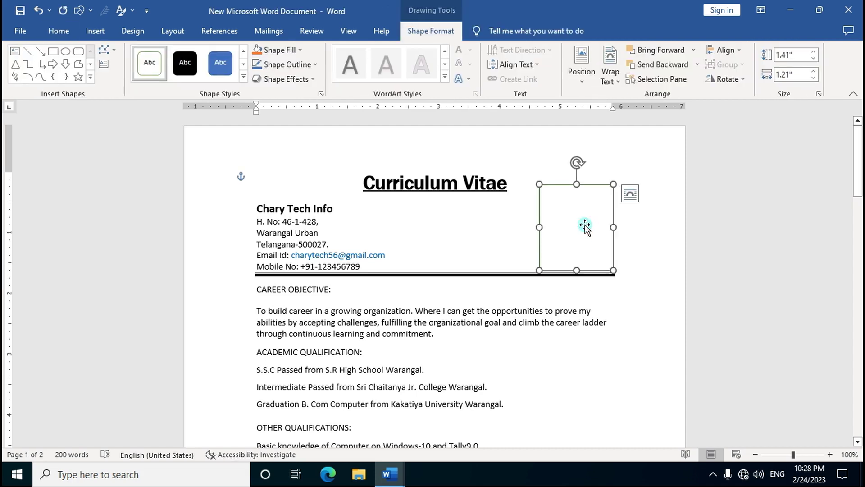
key("Delete")
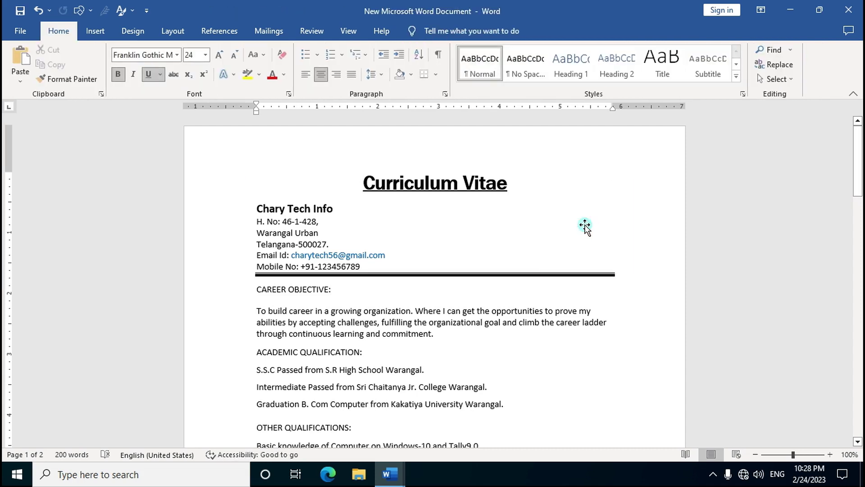
key("ctrl+z")
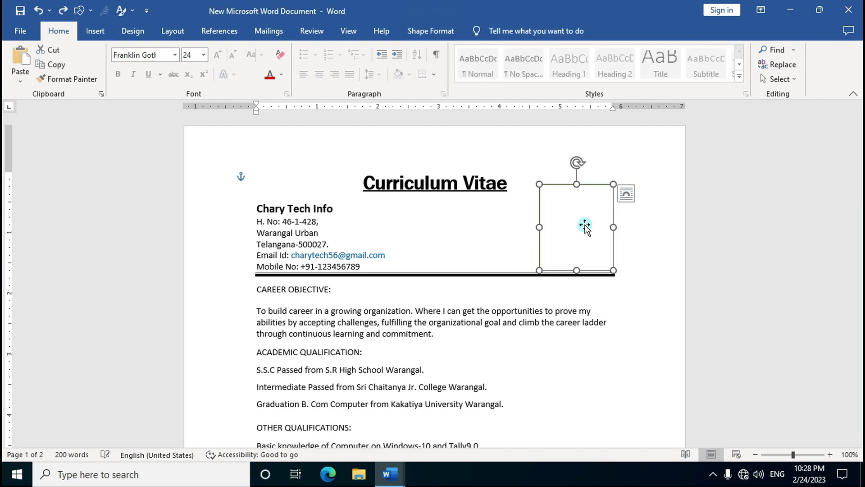
Step: Make the CAREER OBJECTIVE heading bold and underlined
left_click(251, 304)
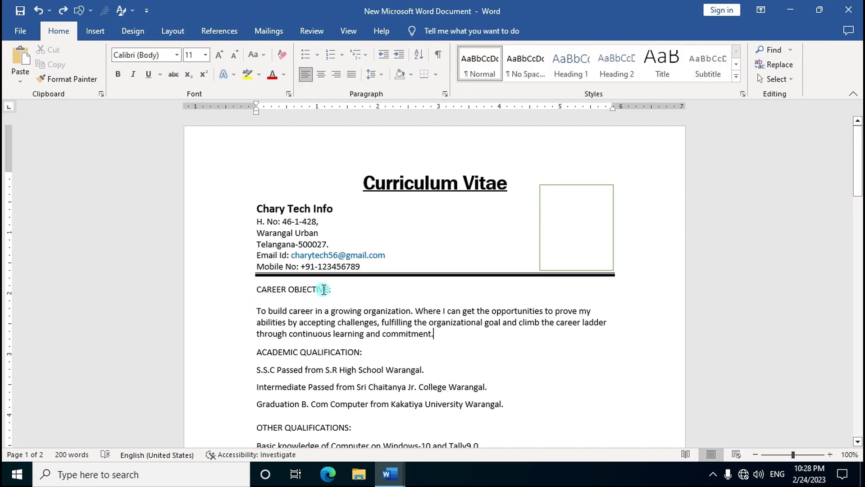
left_click_drag(258, 288, 336, 290)
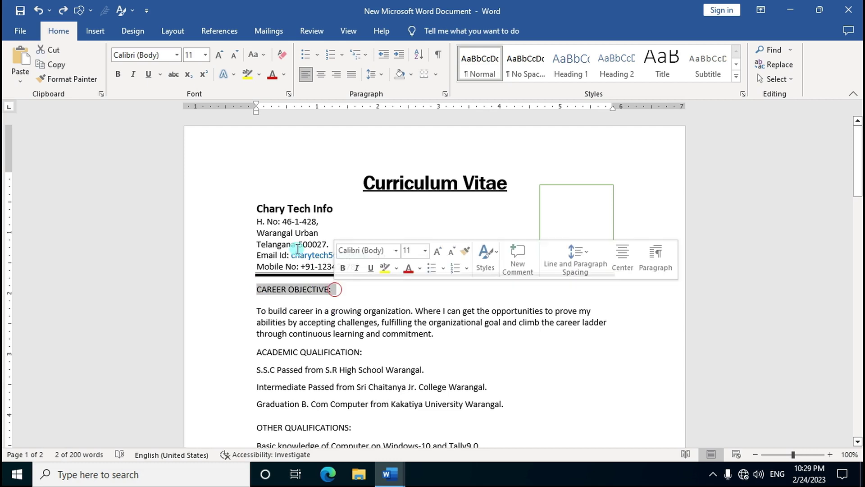
left_click(120, 77)
left_click(148, 76)
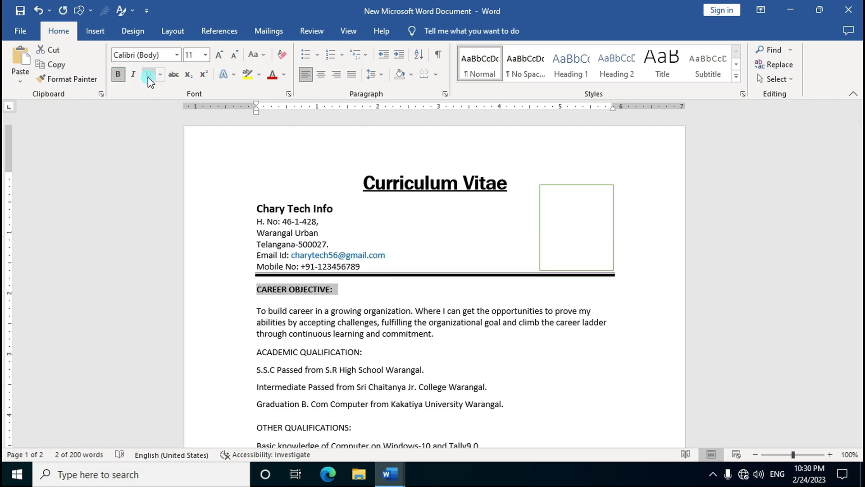
Step: Set the CAREER OBJECTIVE heading's font size to 14
left_click(205, 54)
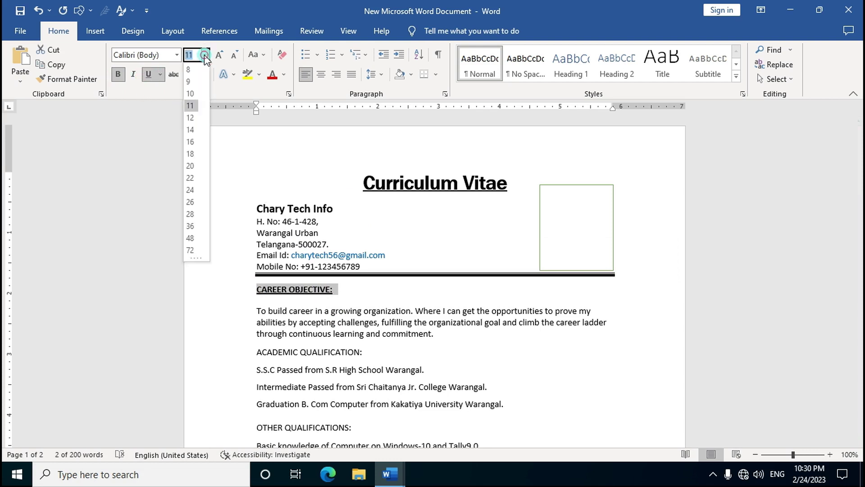
left_click(190, 129)
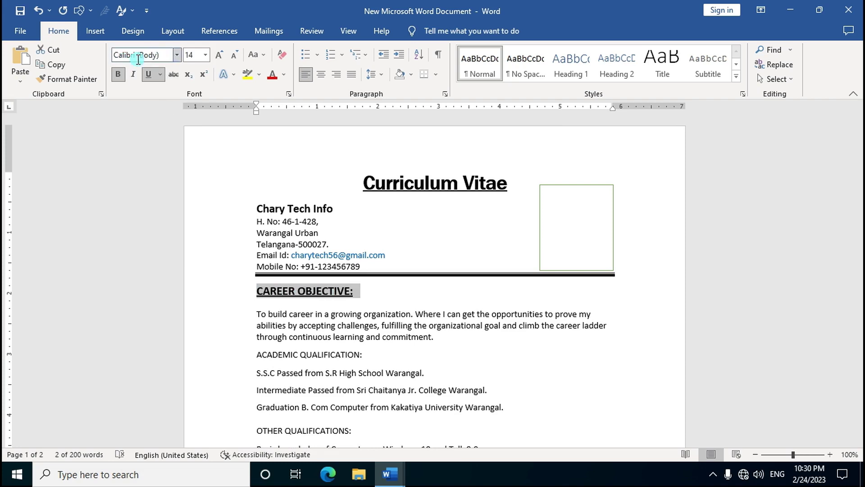
left_click(178, 57)
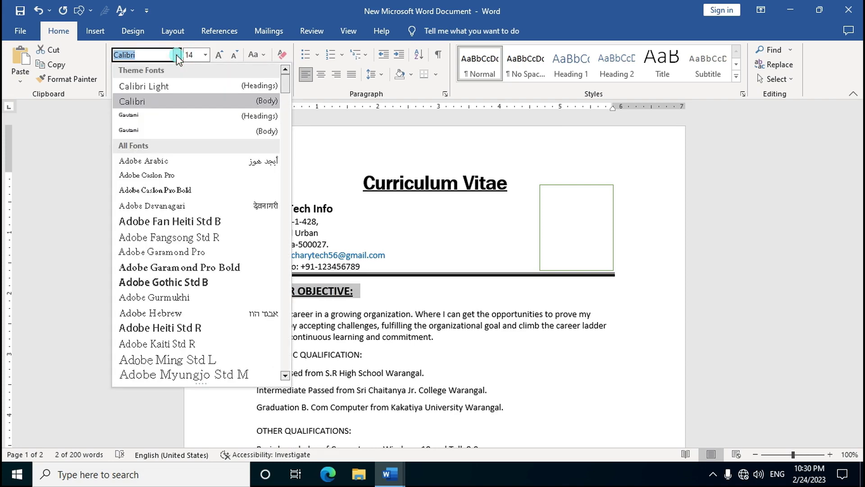
scroll(167, 257, "down", 15)
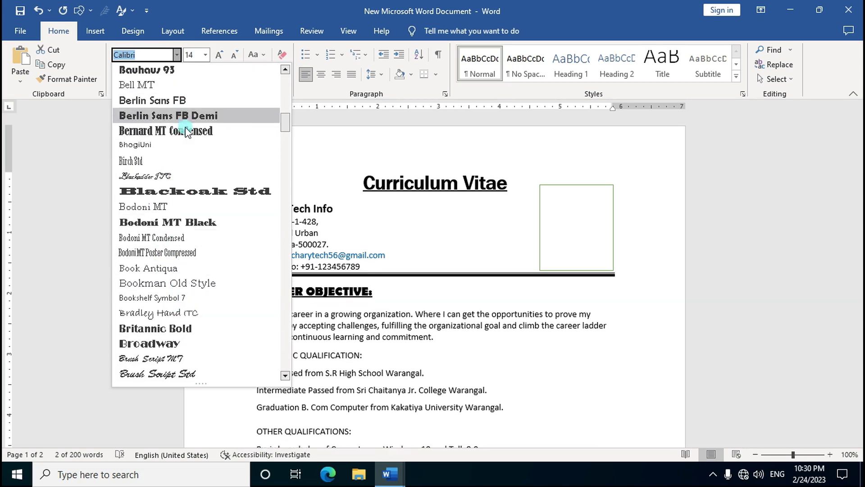
left_click(310, 306)
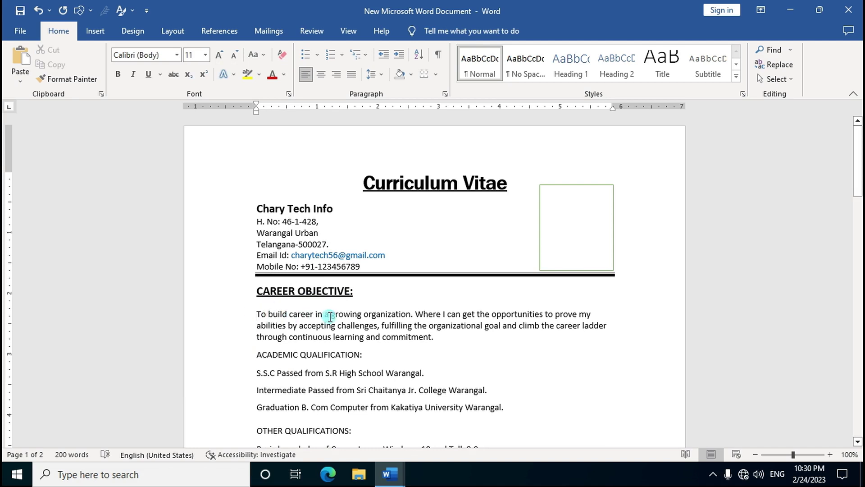
Step: Indent the first line of the career objective paragraph and justify the whole paragraph
key("Tab")
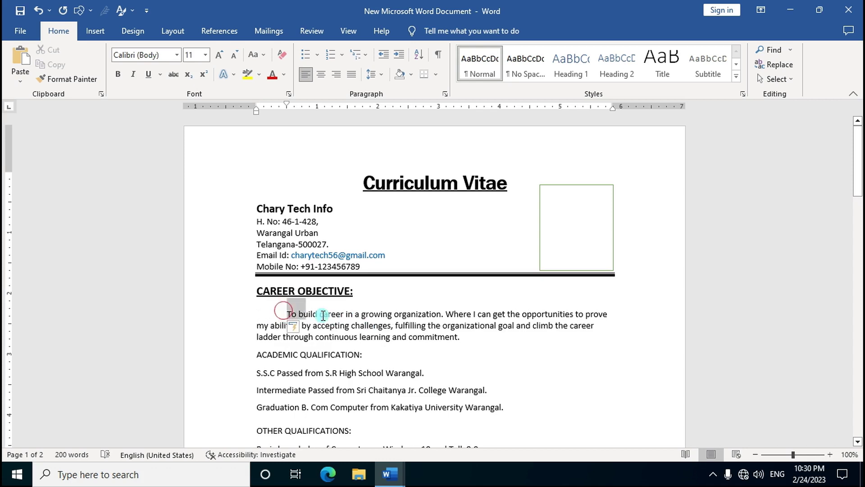
left_click_drag(283, 310, 459, 339)
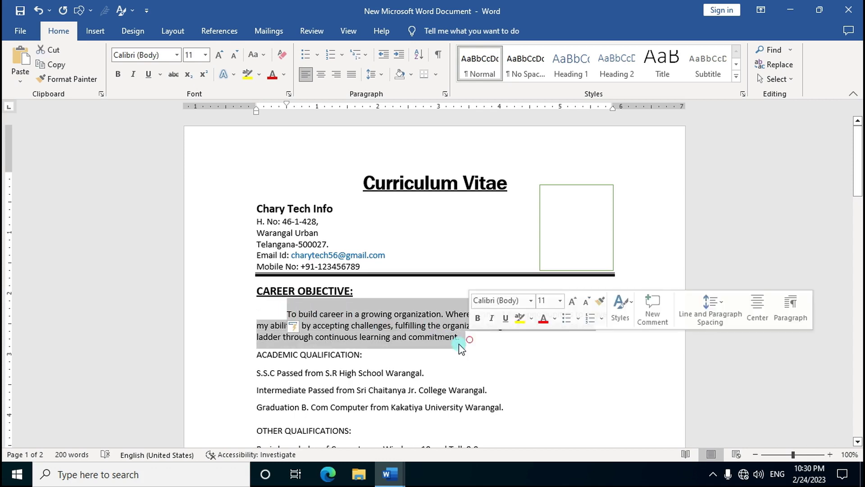
left_click(354, 77)
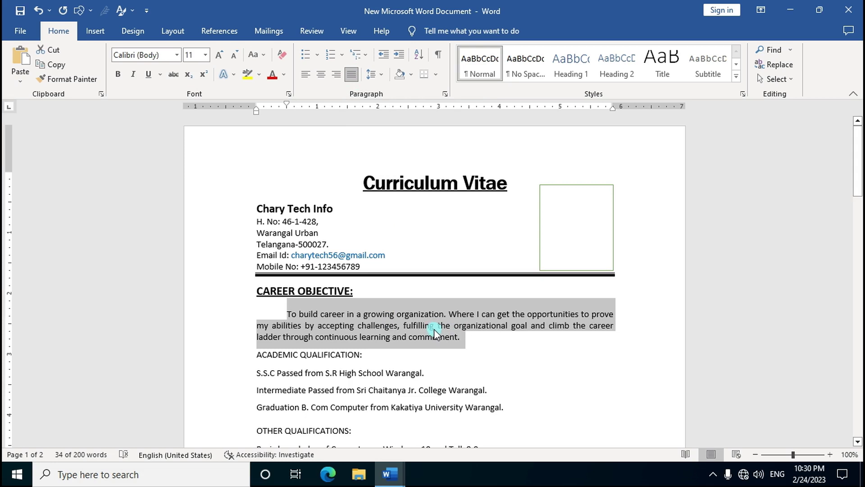
Step: Make the ACADEMIC QUALIFICATION heading bold and underlined at font size 14
left_click_drag(255, 354, 363, 354)
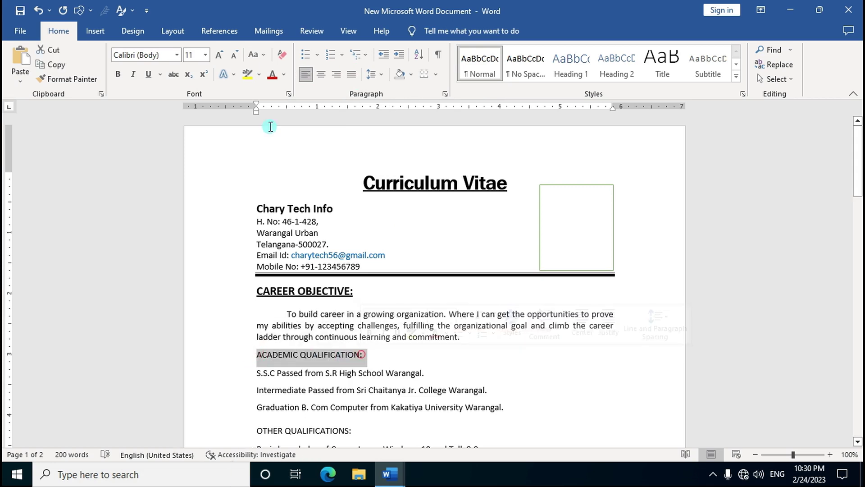
left_click(118, 74)
left_click(149, 75)
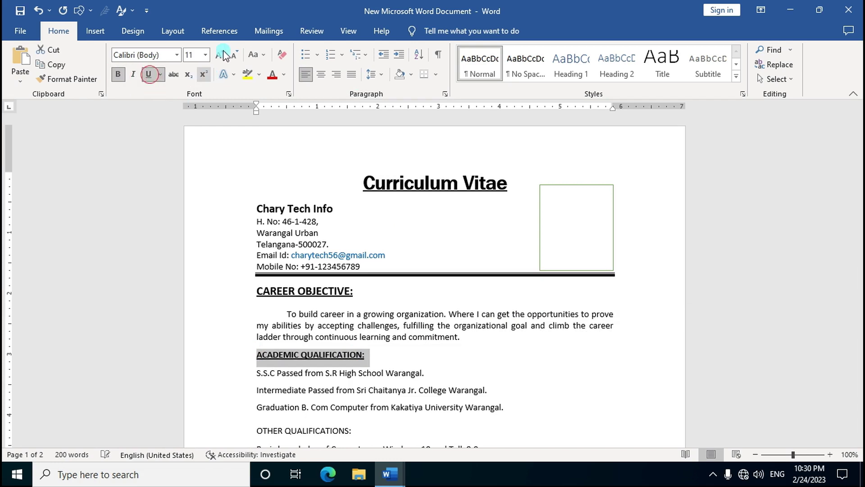
left_click(205, 58)
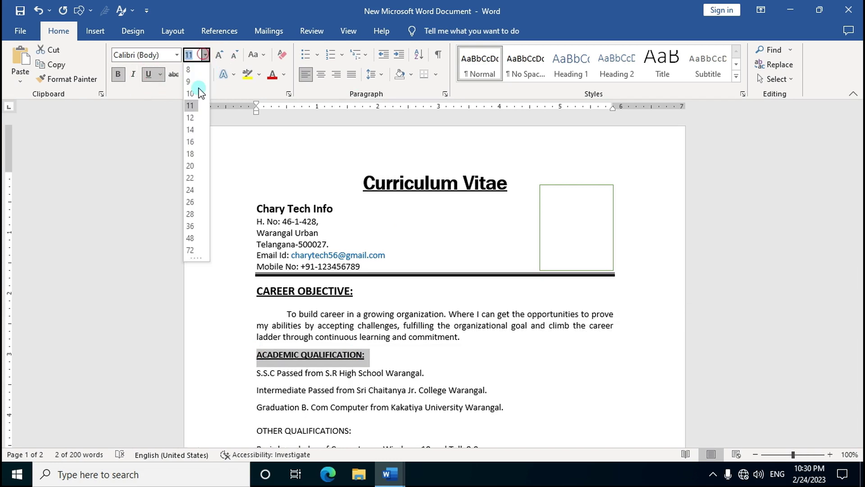
left_click(190, 130)
left_click(430, 297)
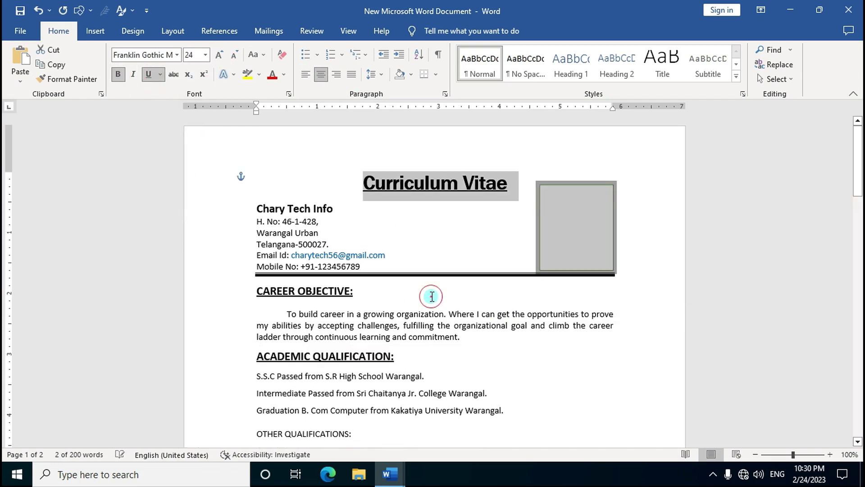
Step: Apply arrow bullets to the three lines under ACADEMIC QUALIFICATION
scroll(425, 312, "down", 3)
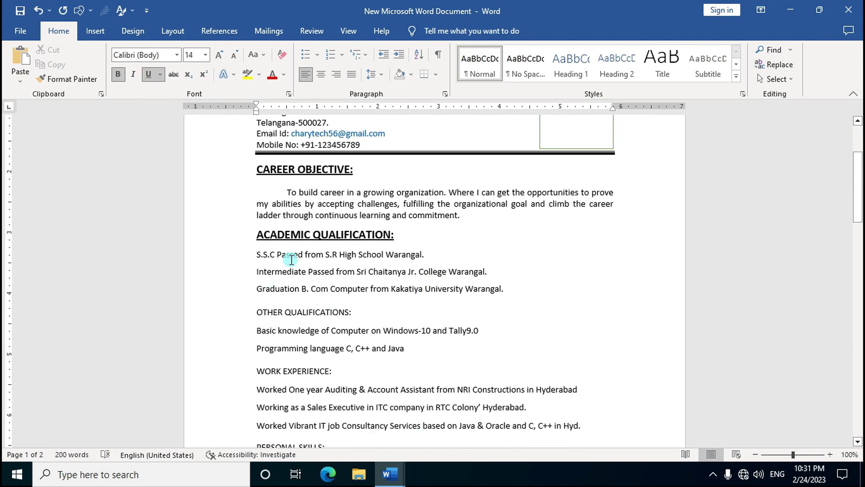
left_click(256, 255)
left_click_drag(269, 255, 505, 293)
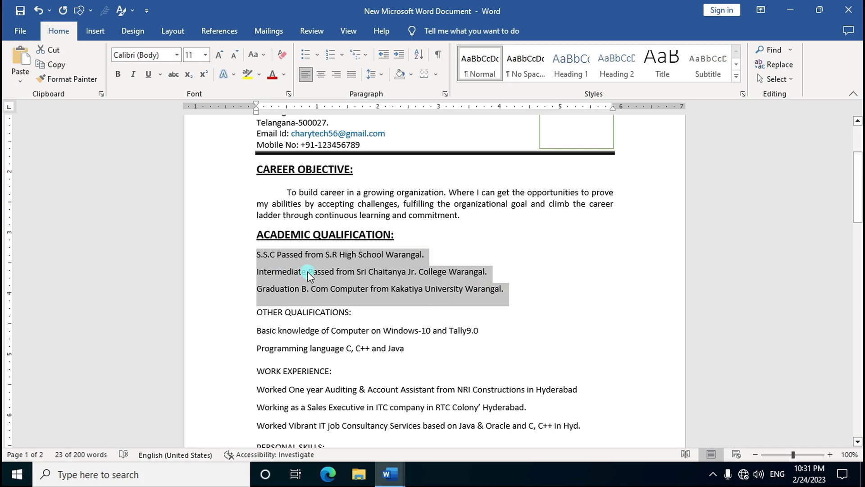
left_click(317, 55)
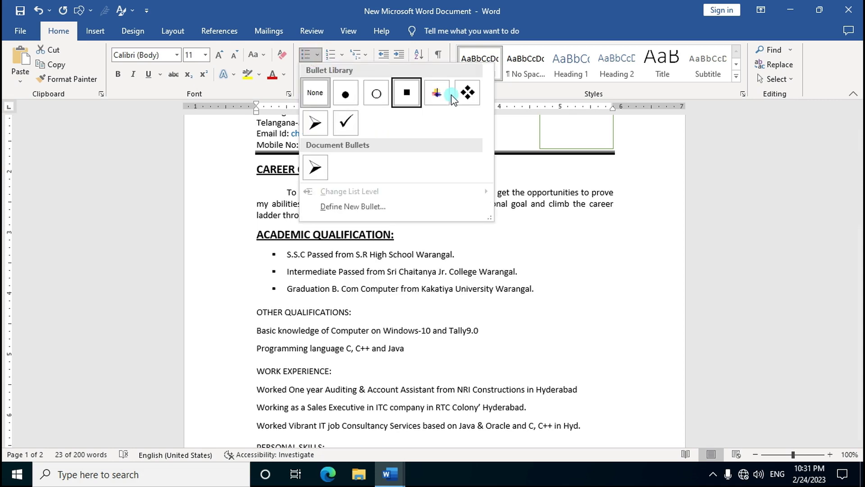
left_click(316, 122)
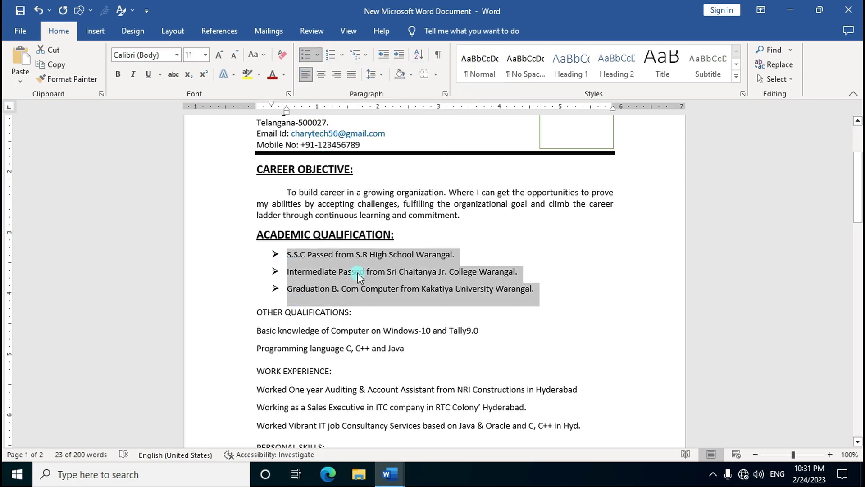
left_click(388, 271)
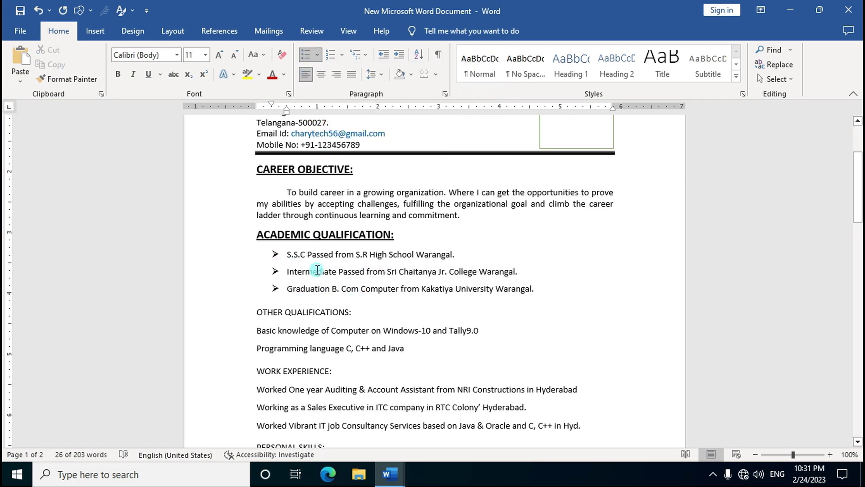
left_click(537, 289)
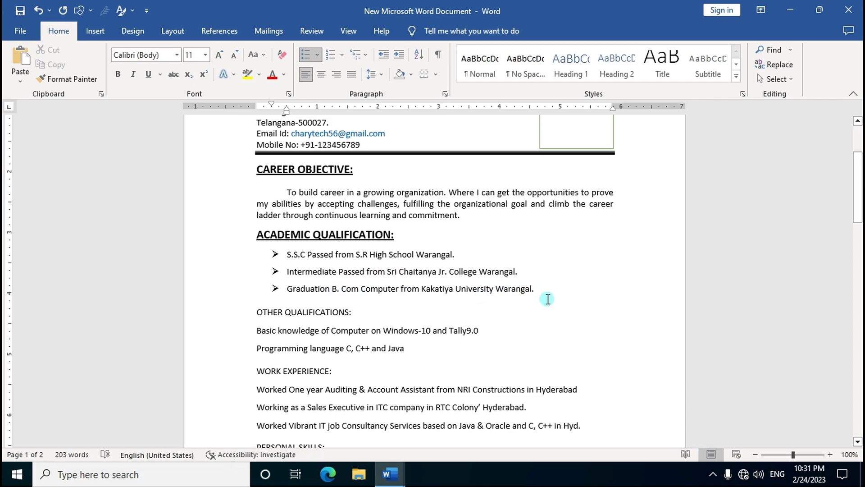
key("Return")
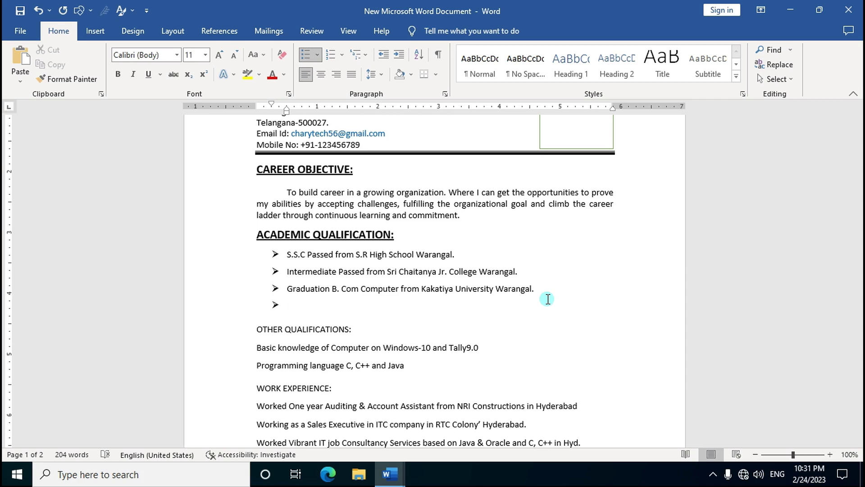
key("BackSpace")
key("BackSpace")
key("BackSpace")
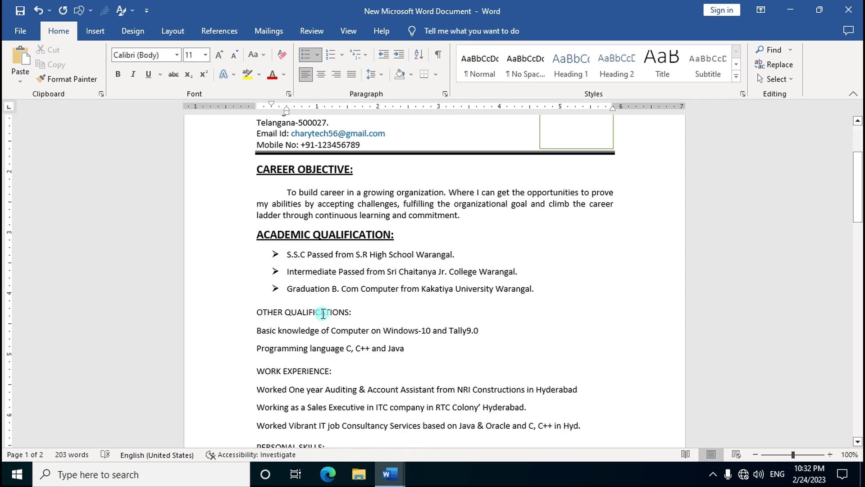
Step: Make the OTHER QUALIFICATIONS heading bold and underlined at font size 14
left_click_drag(257, 311, 353, 315)
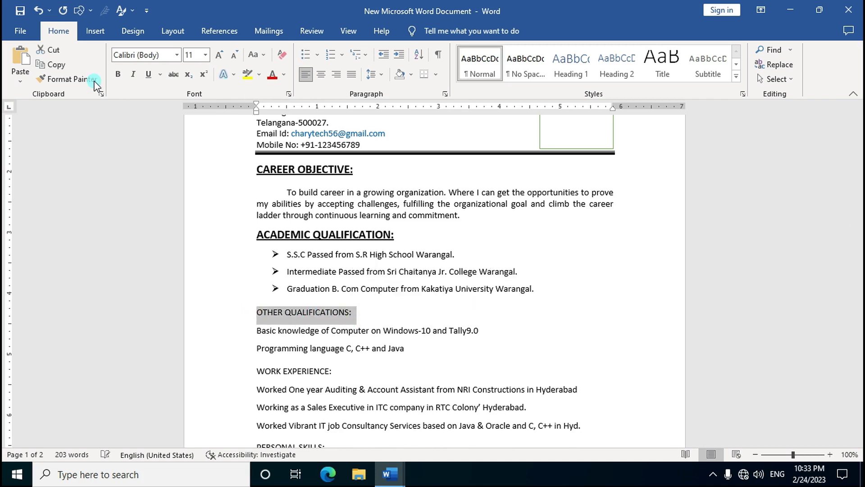
left_click(119, 74)
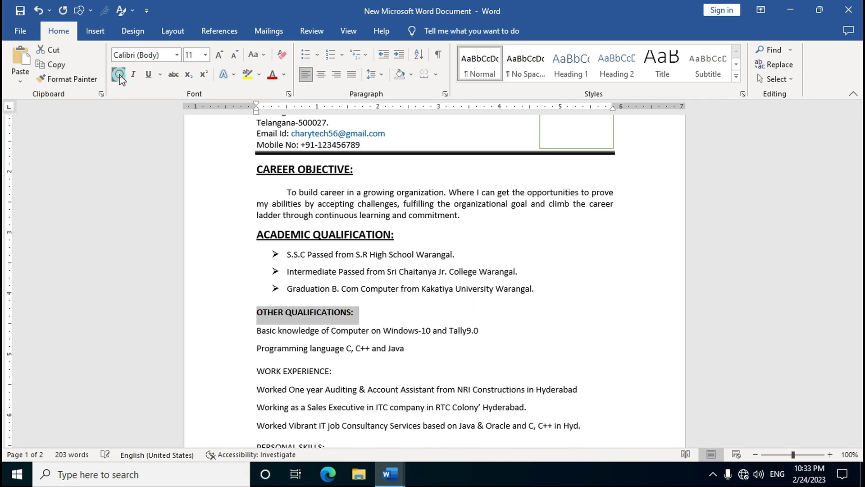
left_click(148, 77)
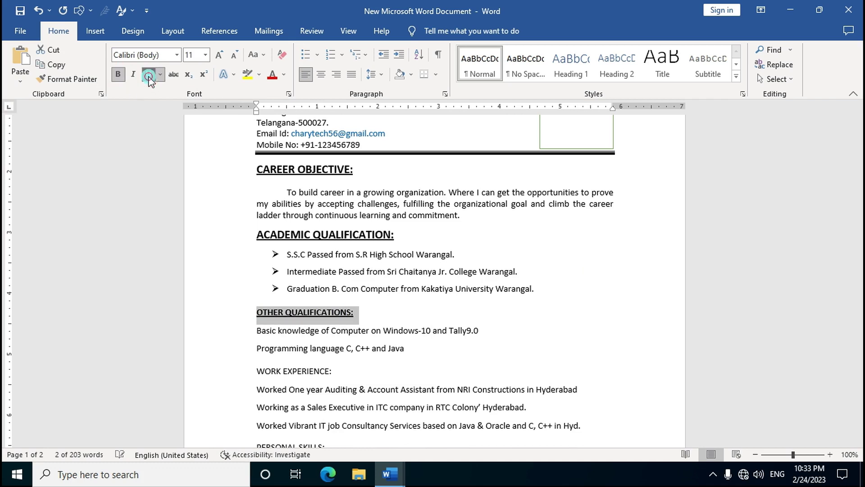
left_click(205, 55)
left_click(192, 131)
left_click(341, 334)
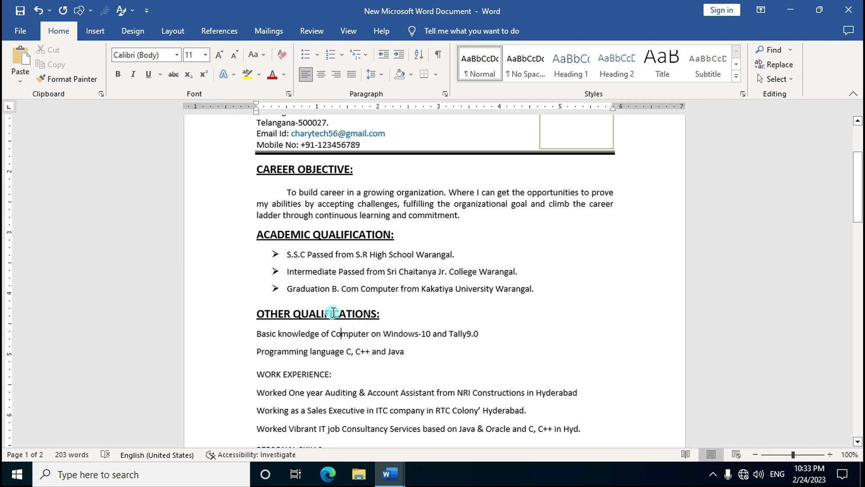
Step: Apply arrow bullets to the two lines under OTHER QUALIFICATIONS
left_click_drag(257, 333, 408, 351)
left_click(317, 55)
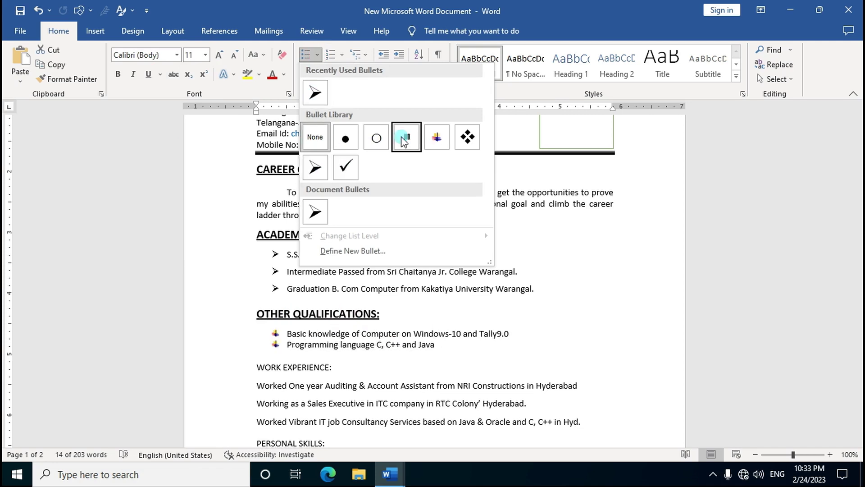
left_click(316, 170)
left_click(376, 351)
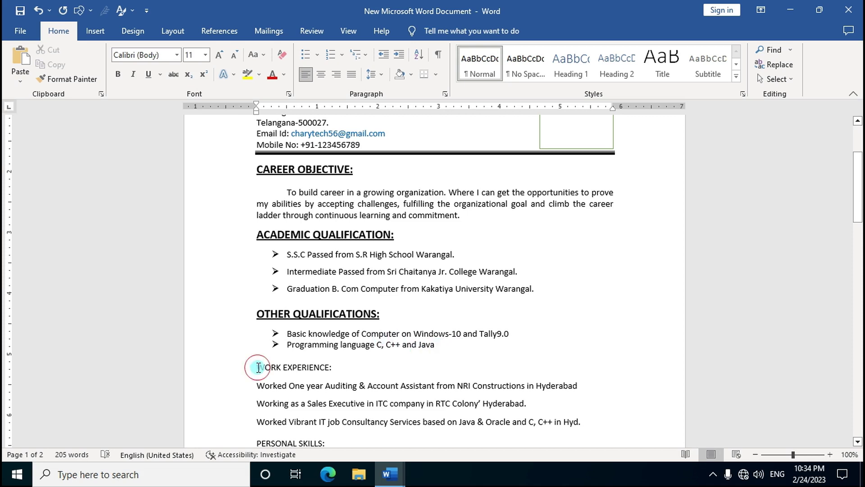
Step: Make the WORK EXPERIENCE heading bold and underlined at font size 14
left_click_drag(256, 366, 334, 367)
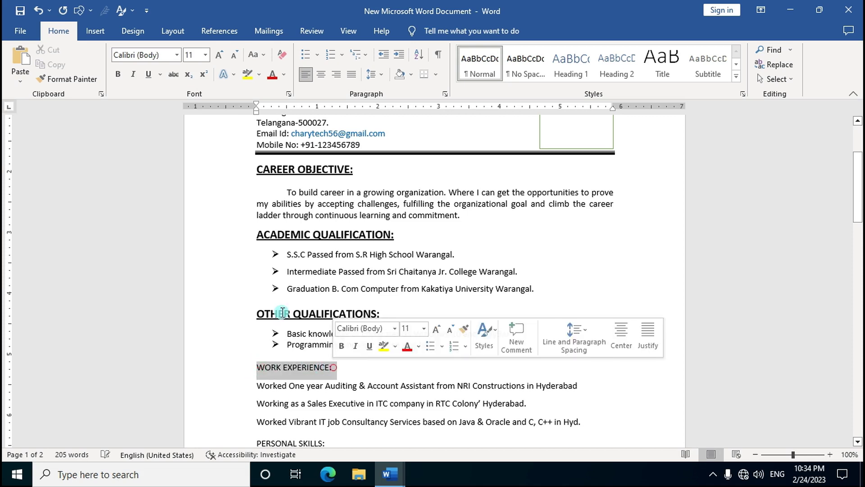
left_click(118, 73)
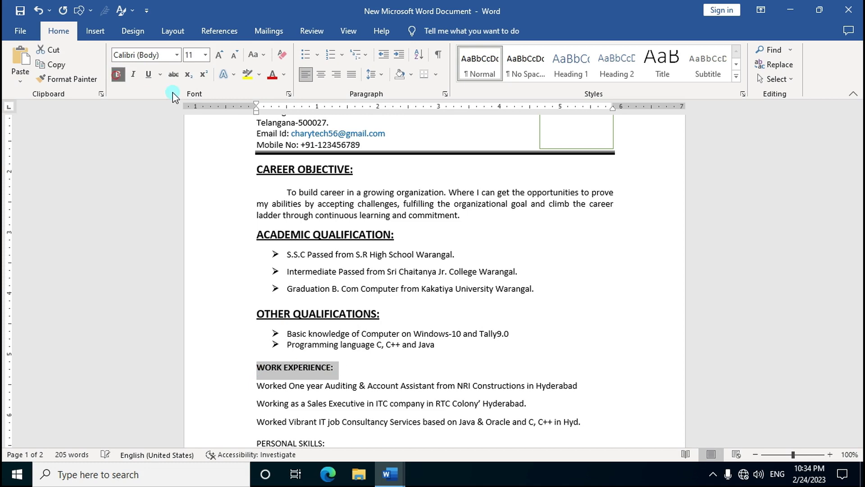
left_click(205, 55)
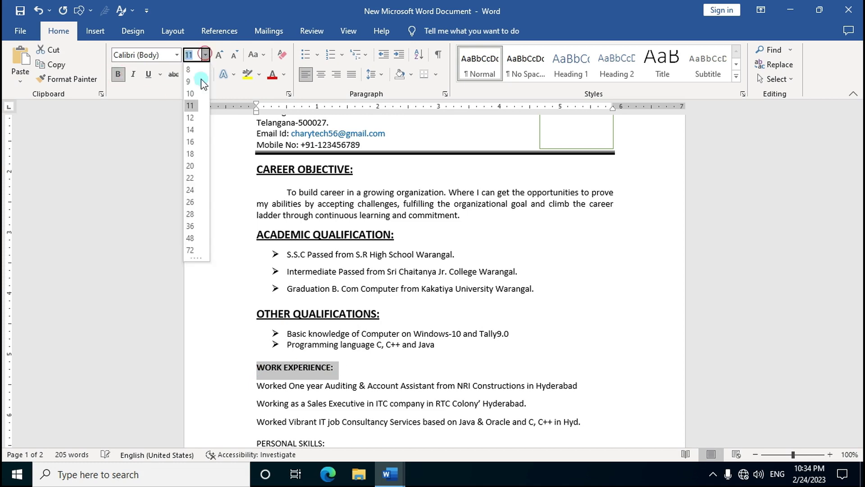
left_click(193, 134)
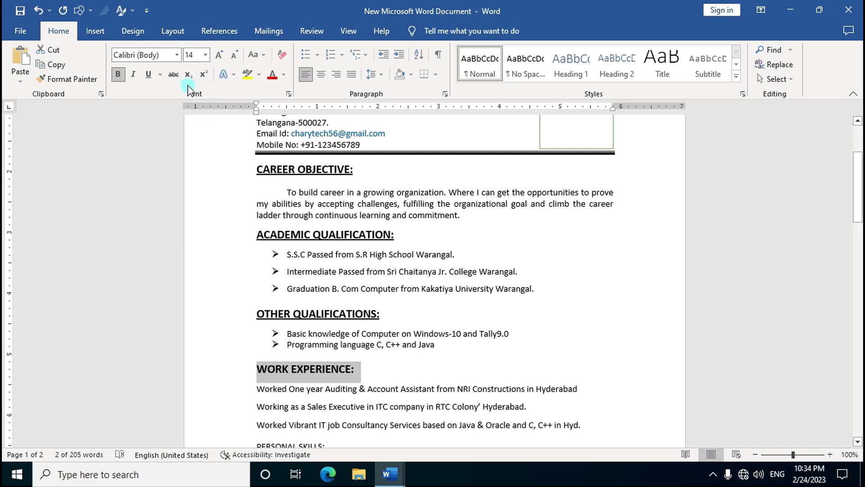
left_click(148, 74)
left_click(418, 289)
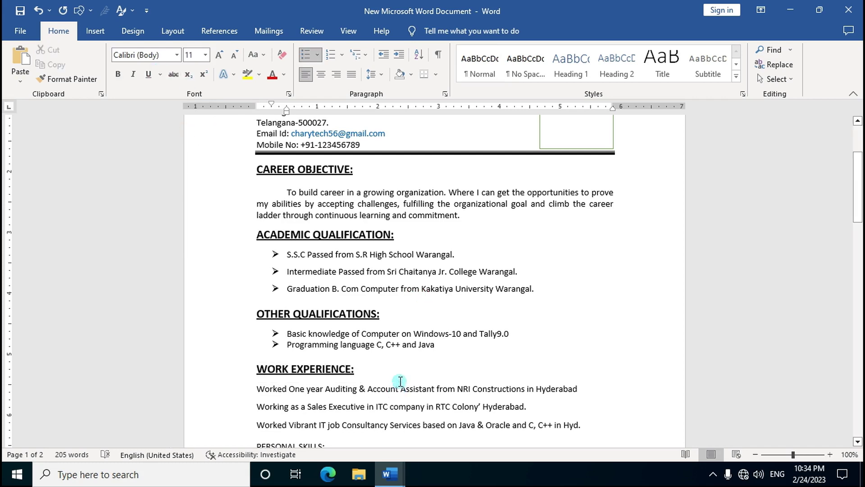
Step: Apply arrow bullets to the three lines under WORK EXPERIENCE and switch them to 1., 2., 3. numbering
scroll(399, 382, "down", 3)
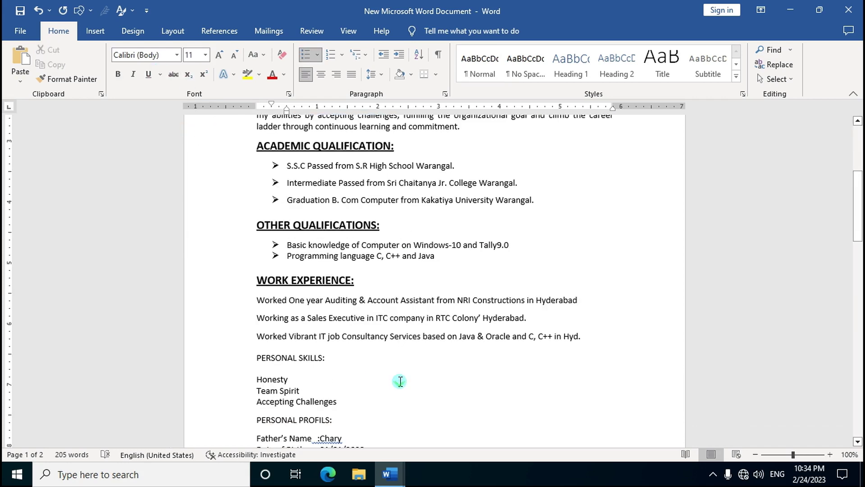
left_click(256, 298)
left_click_drag(321, 306, 585, 339)
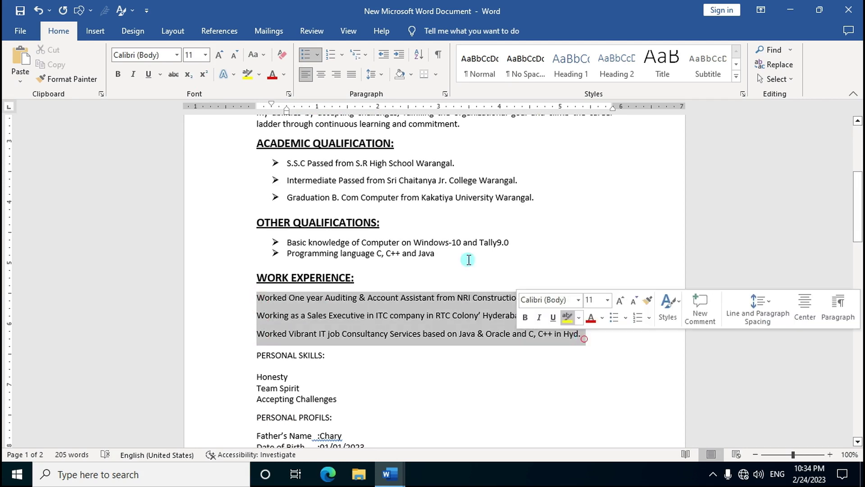
left_click(307, 58)
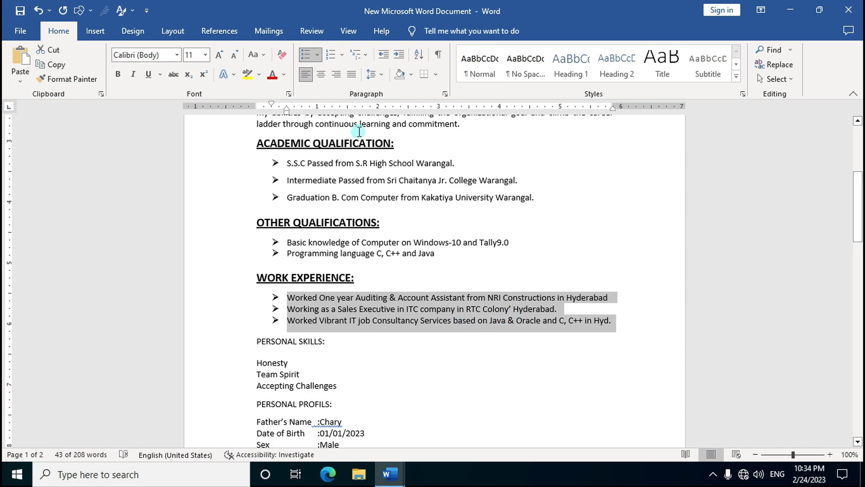
left_click(332, 60)
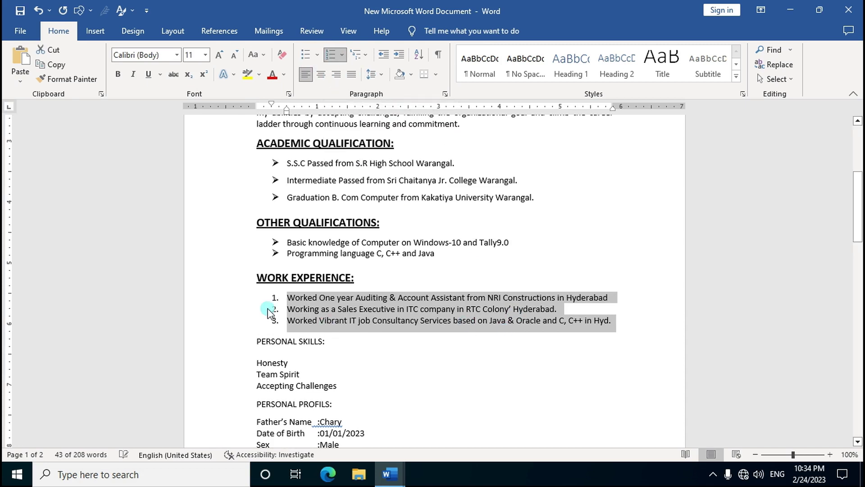
Step: Switch the three numbered lines under WORK EXPERIENCE back to arrow bullets
left_click(305, 59)
left_click(401, 320)
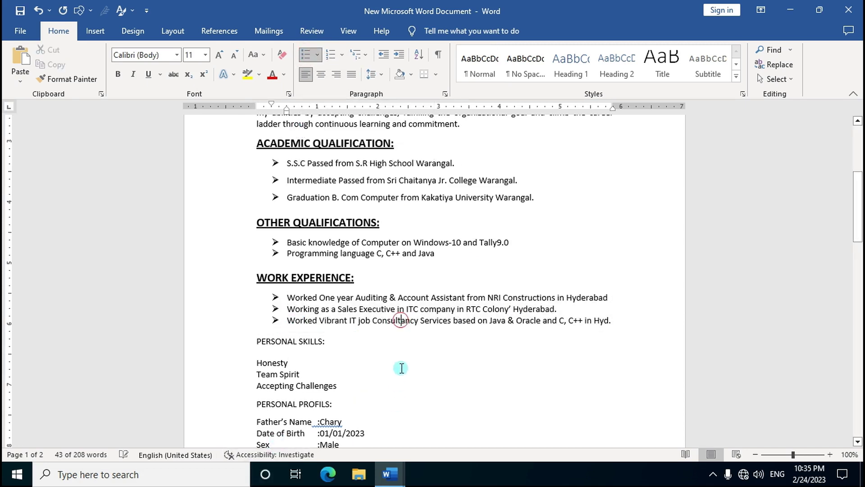
Step: Make the PERSONAL SKILLS heading bold and underlined at font size 14
scroll(401, 368, "down", 3)
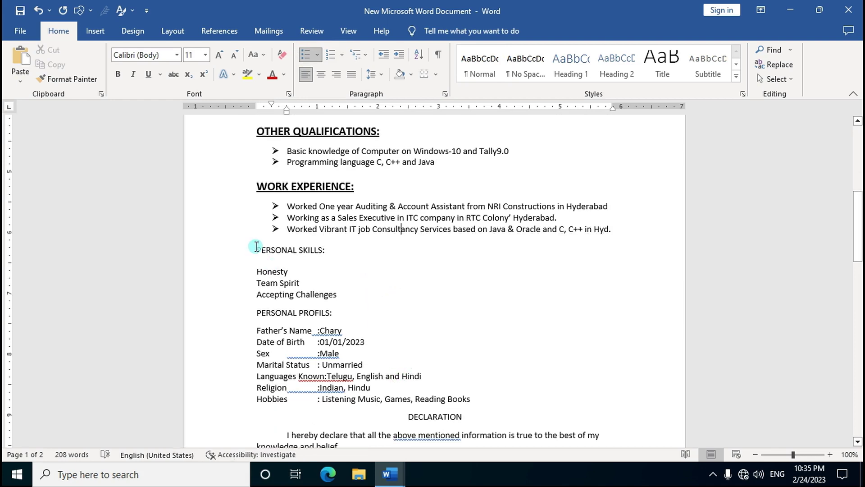
left_click_drag(255, 246, 331, 247)
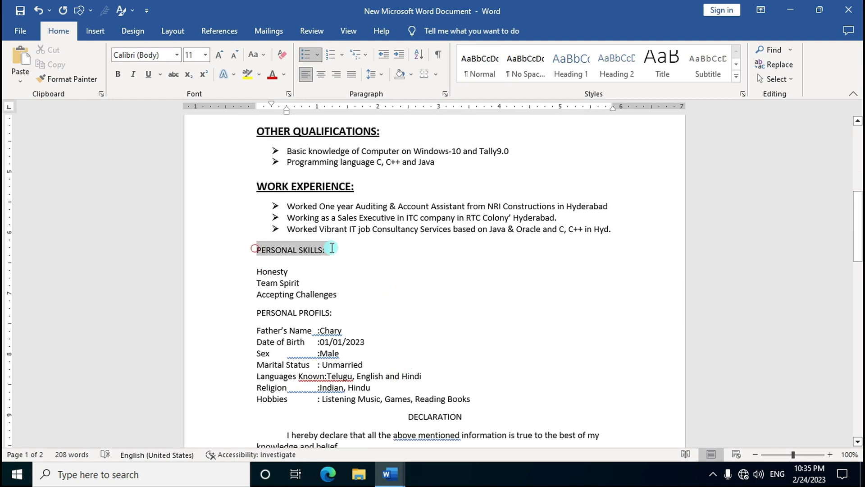
left_click(117, 74)
left_click(206, 55)
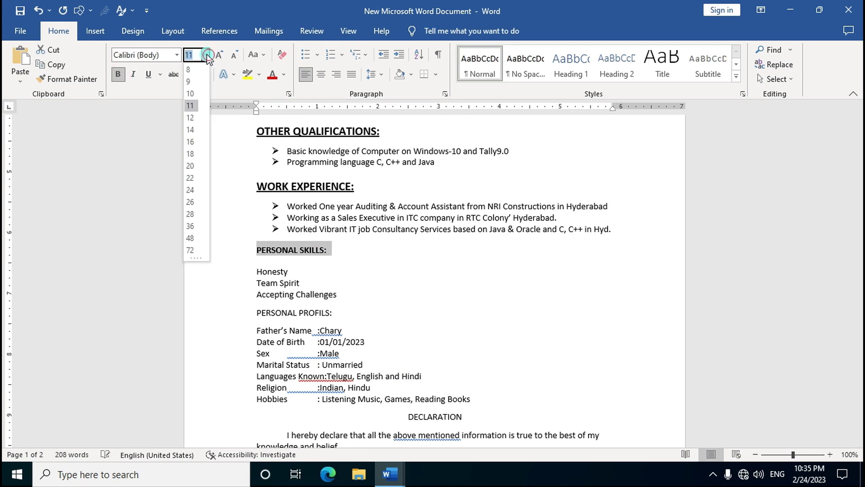
left_click(190, 129)
left_click(367, 283)
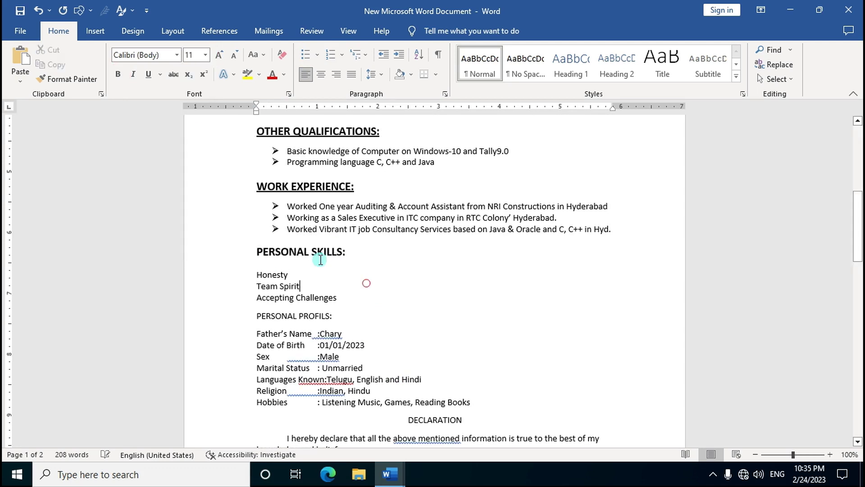
left_click_drag(255, 251, 360, 254)
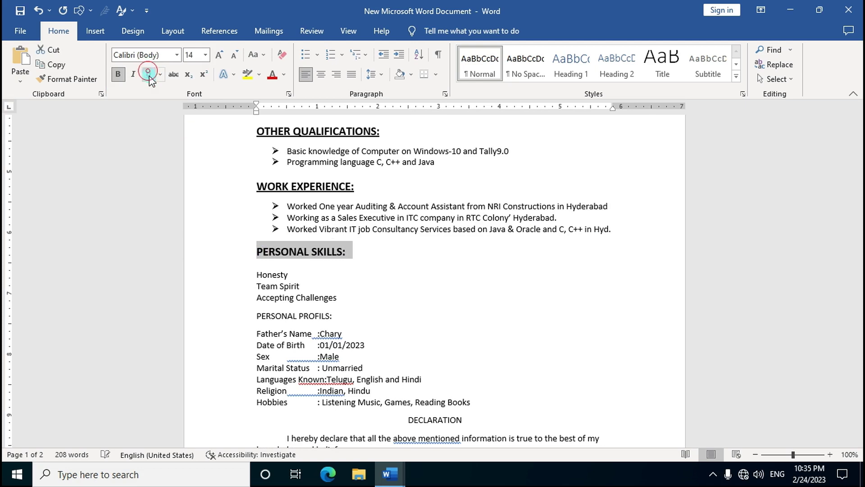
left_click(148, 74)
Step: Apply arrow bullets to the three lines under PERSONAL SKILLS, from Honesty to Accepting Challenges
left_click(256, 275)
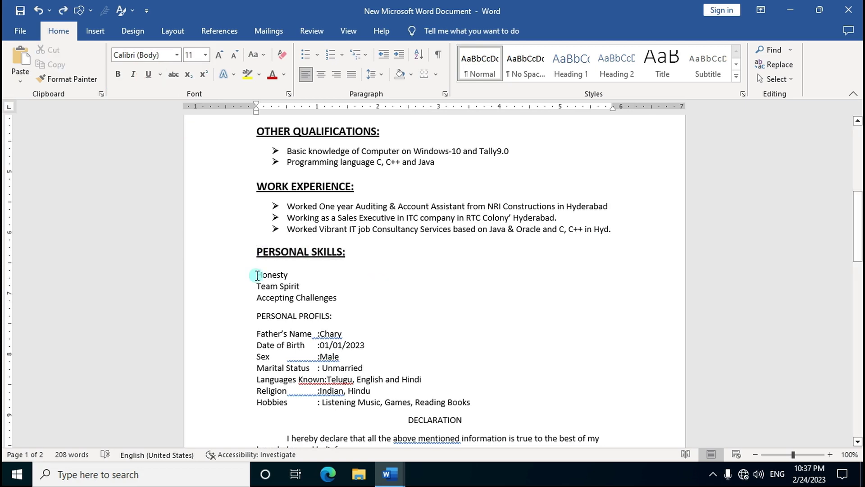
left_click_drag(256, 276, 314, 294)
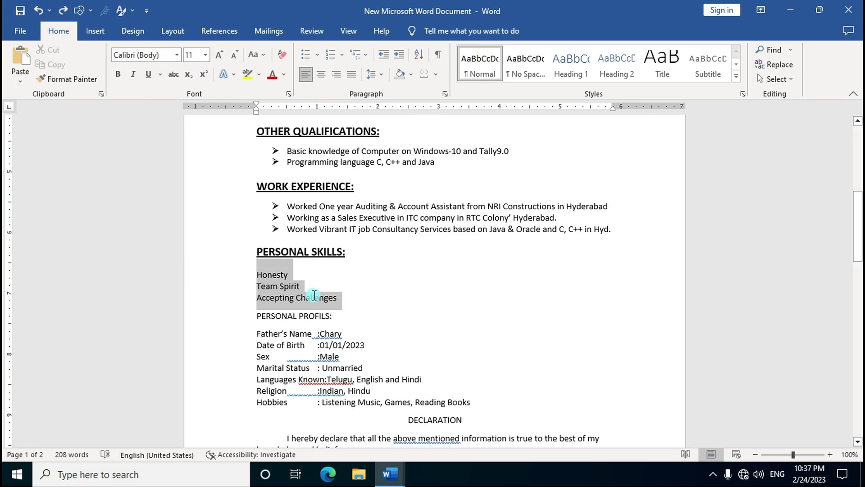
left_click_drag(314, 294, 314, 294)
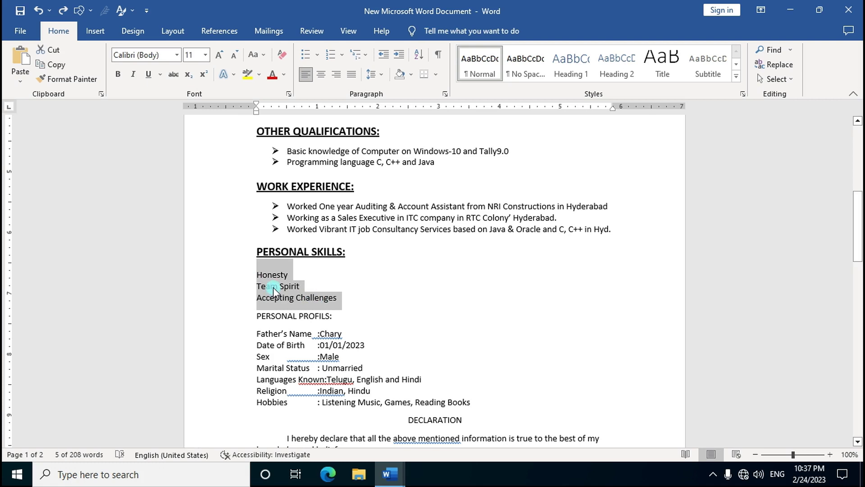
left_click(306, 57)
left_click(306, 56)
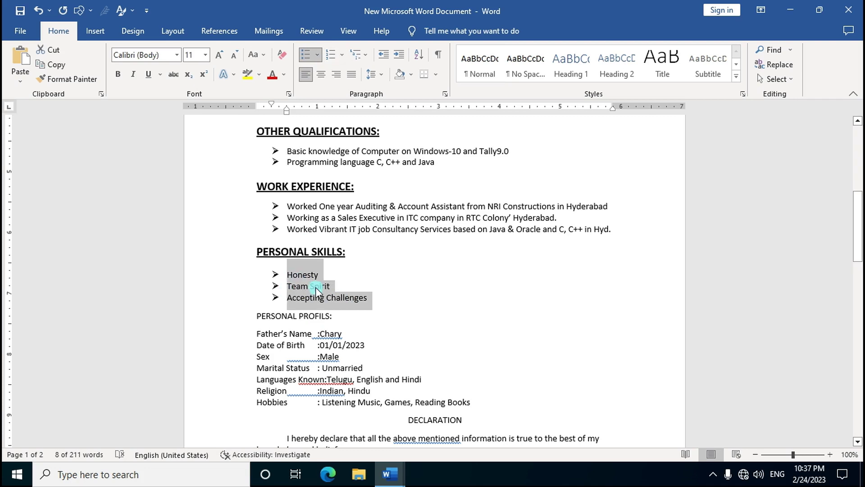
left_click(386, 294)
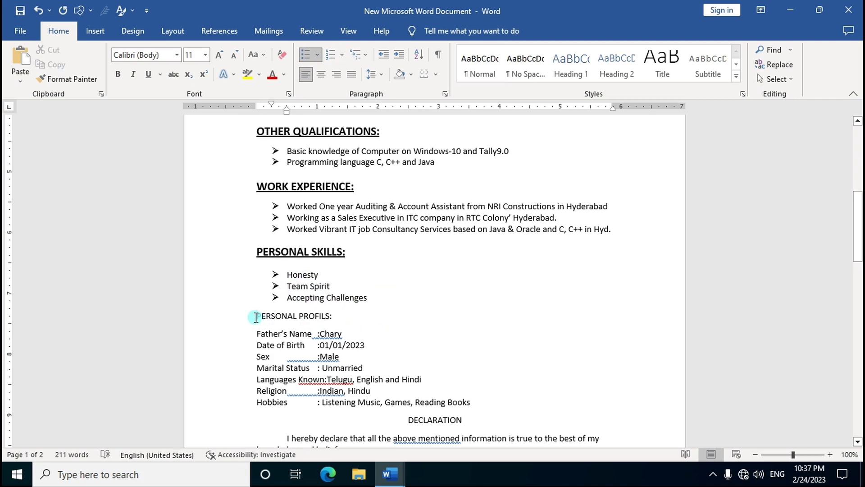
Step: Make the PERSONAL PROFILS heading bold and underlined at font size 14
left_click_drag(256, 317, 333, 320)
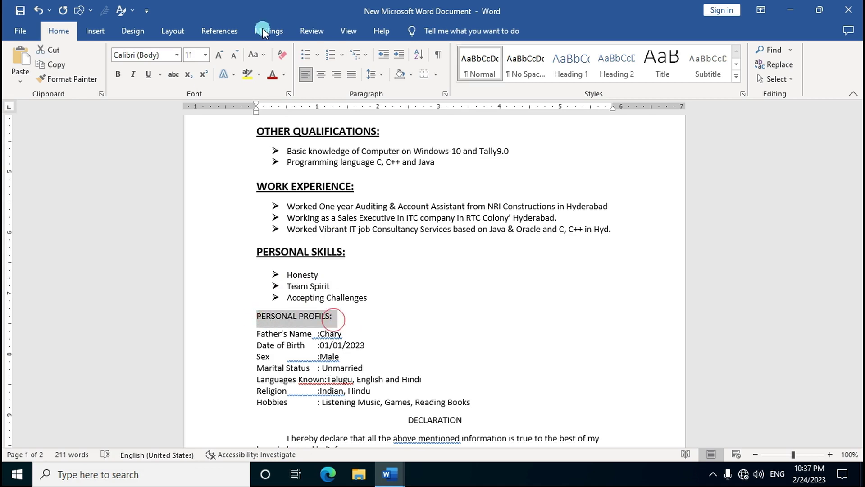
left_click(116, 76)
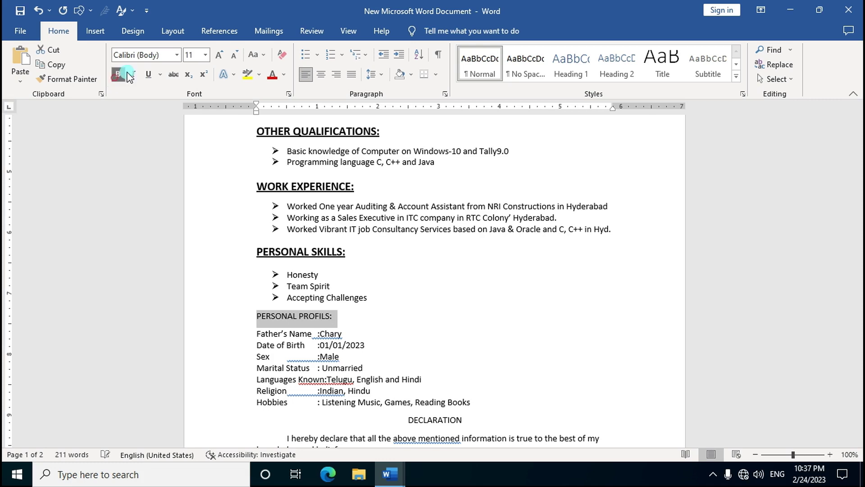
left_click(148, 74)
left_click(205, 54)
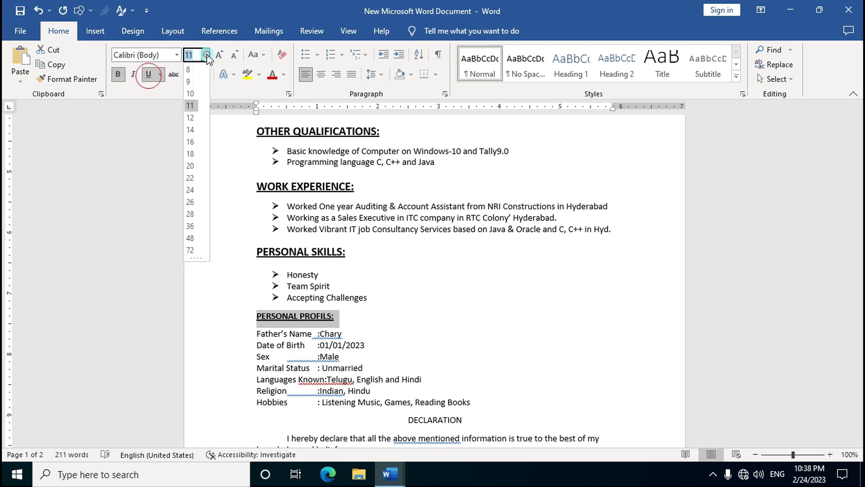
left_click(190, 129)
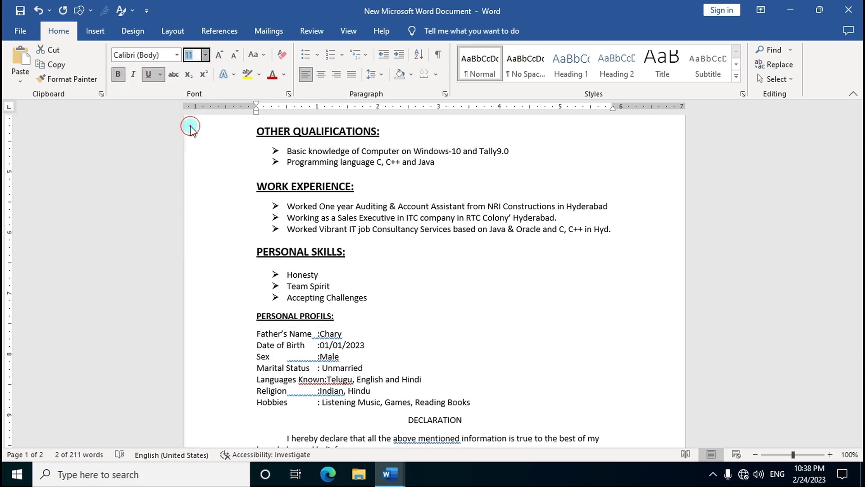
left_click(410, 330)
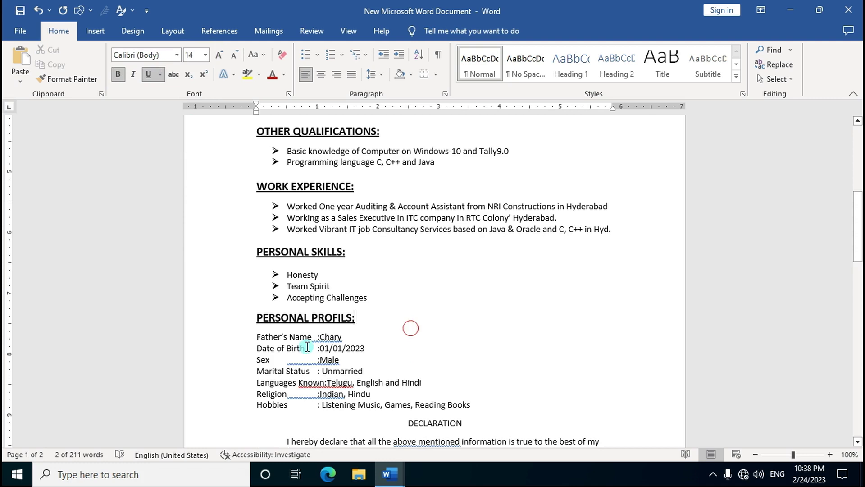
Step: Indent the Father's Name line to 1 inch and space it with tabs so the colon sits at 3 inches and the value at 4 inches
left_click(255, 338)
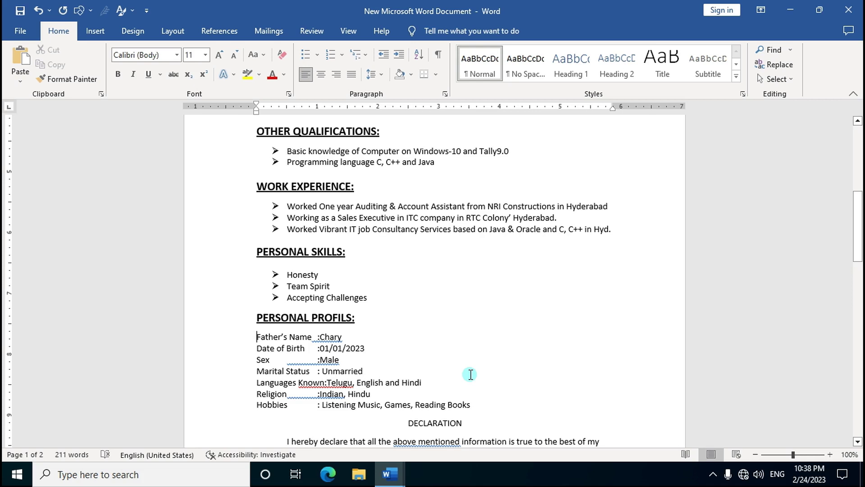
key("Tab")
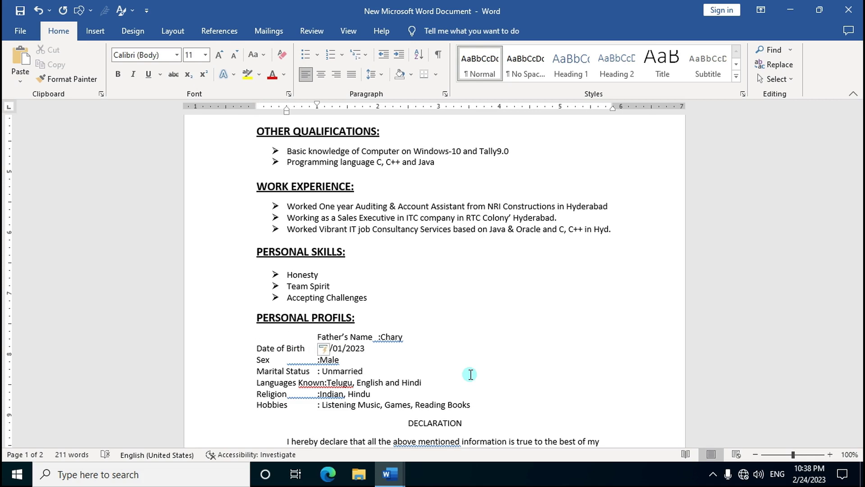
left_click(383, 337)
key("Tab")
key("Tab")
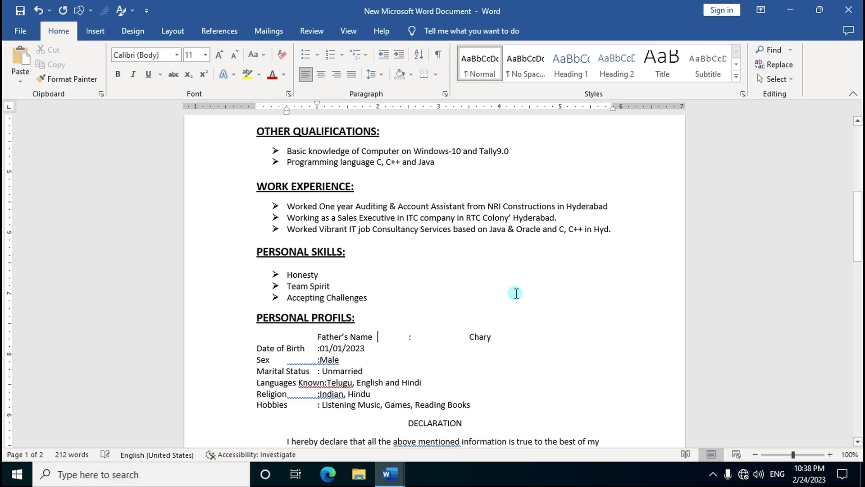
key("Tab")
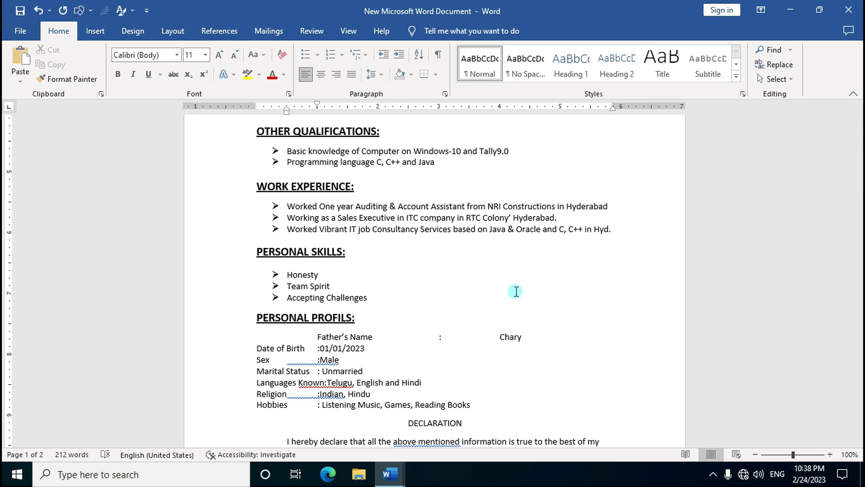
Step: Indent the Date of Birth line and tab its colon and value into line with the Father's Name row
left_click(256, 348)
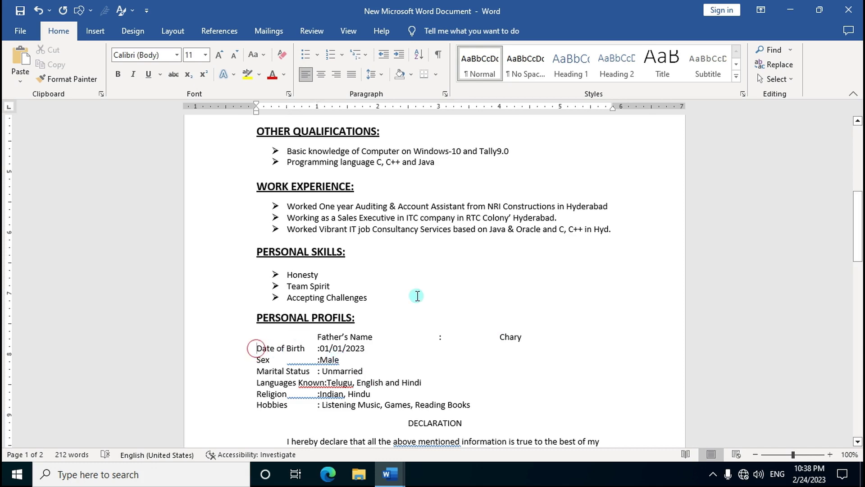
key("Tab")
key("Tab")
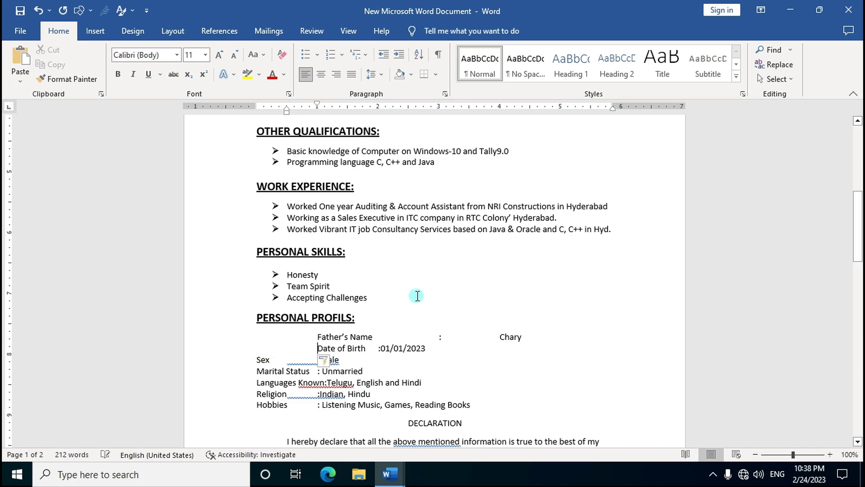
left_click(378, 348)
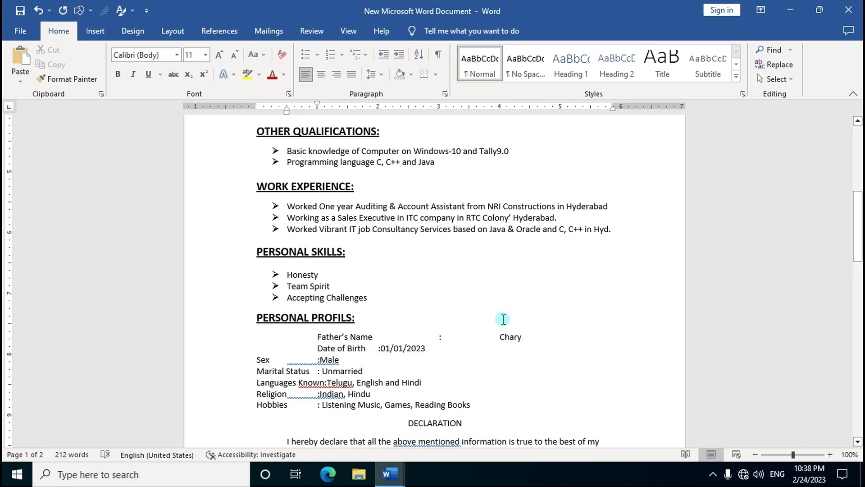
key("Tab")
key("Tab")
key("Right")
key("Tab")
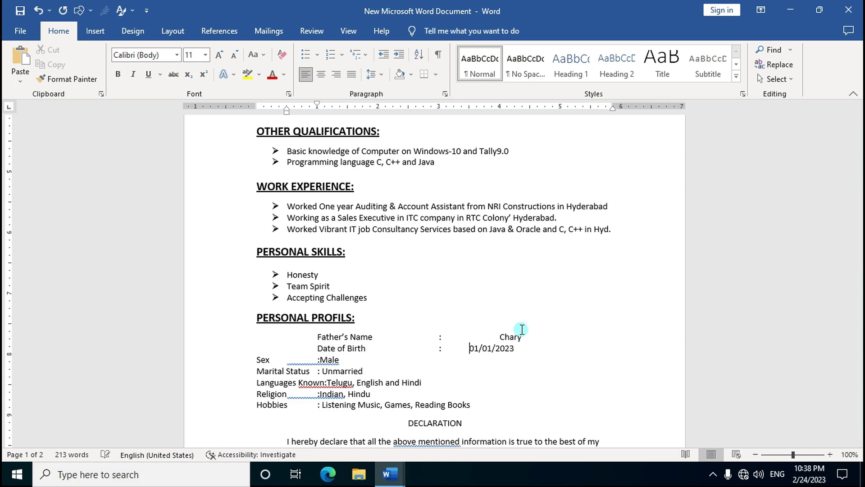
key("Tab")
Step: Replace the label Sex with Gender, indent the line and tab its colon and value into line with the rows above
left_click(257, 359)
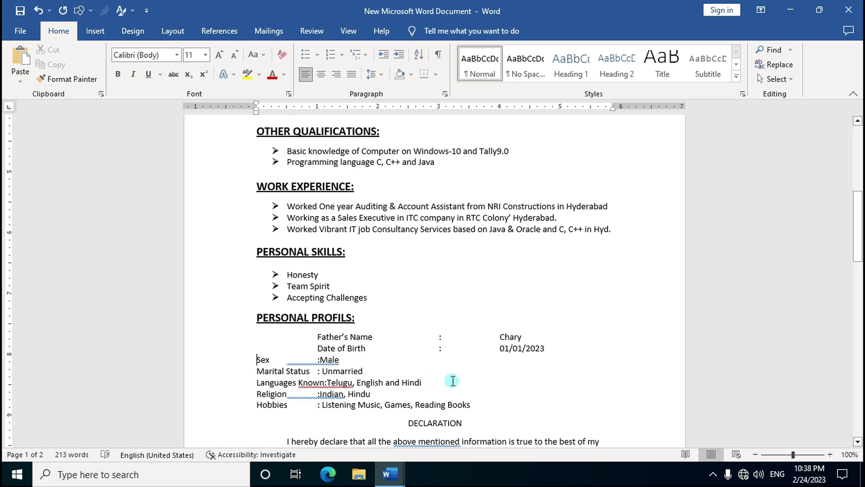
key("shift+ctrl+Right")
type("Gender")
key("Tab")
key("Tab")
key("Tab")
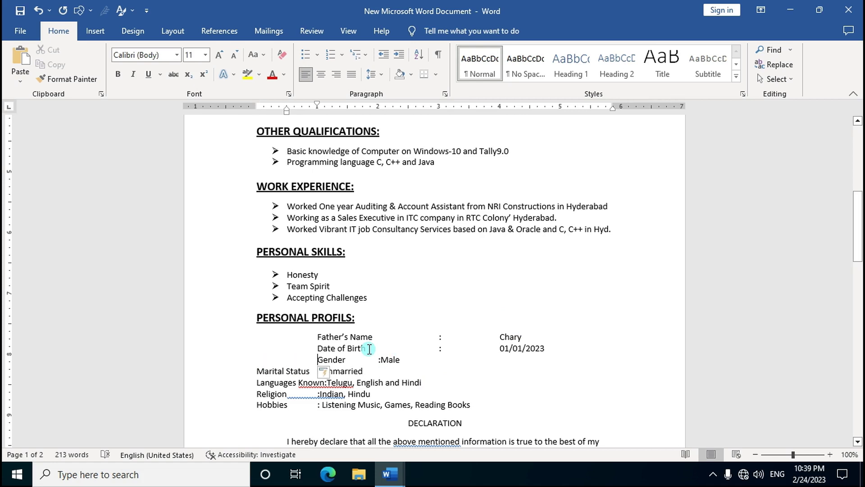
left_click(379, 359)
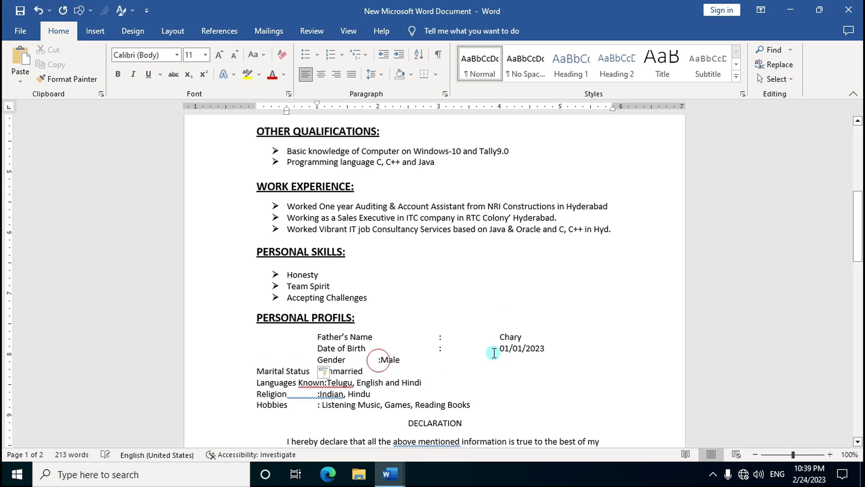
key("Tab")
key("Tab")
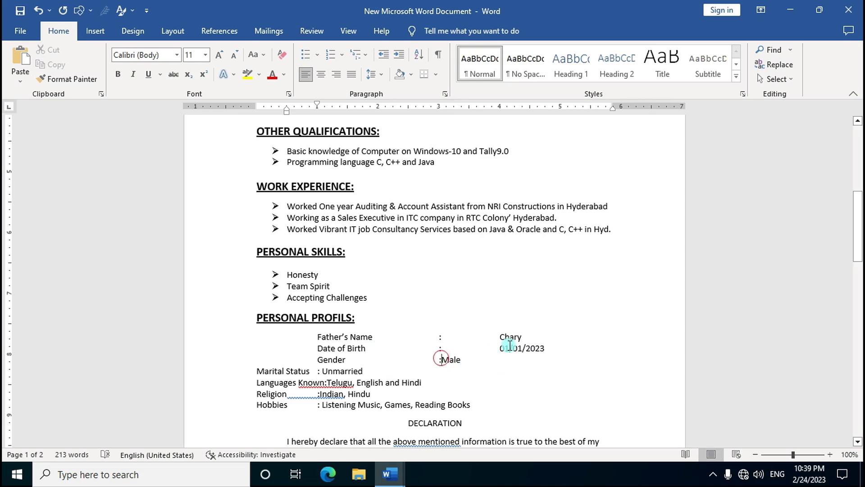
key("Tab")
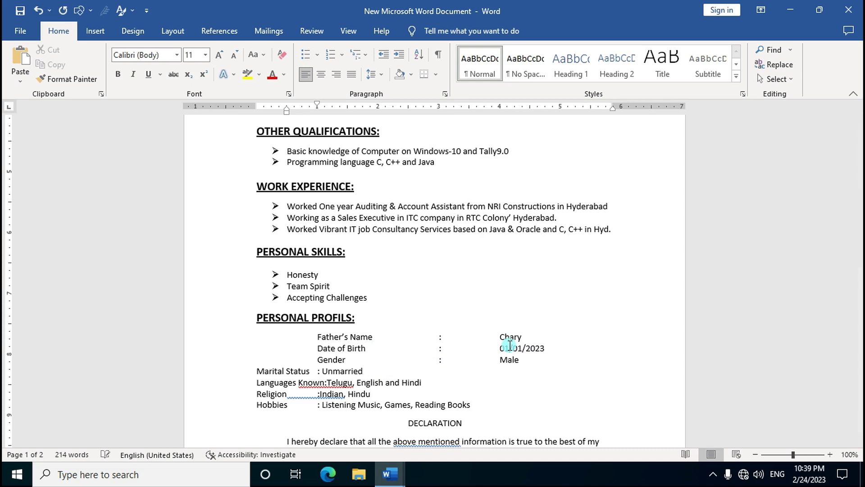
Step: Indent the Marital Status line and tab its colon and value into line with the rows above
left_click(257, 370)
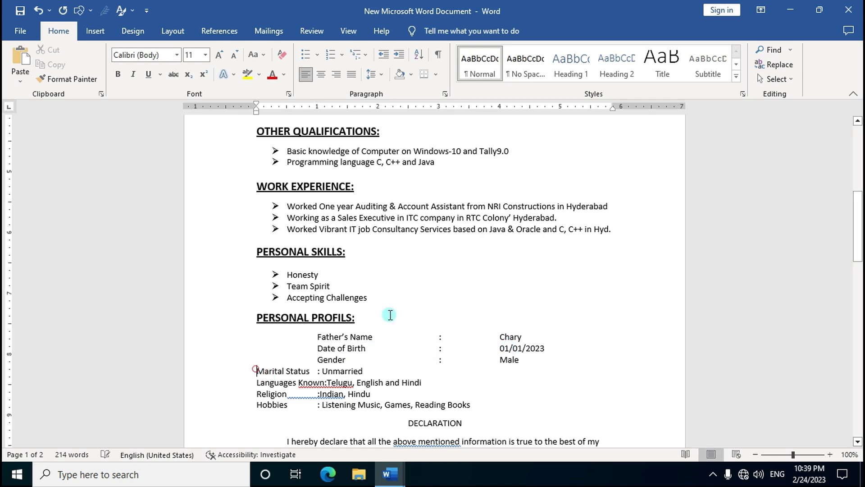
key("Tab")
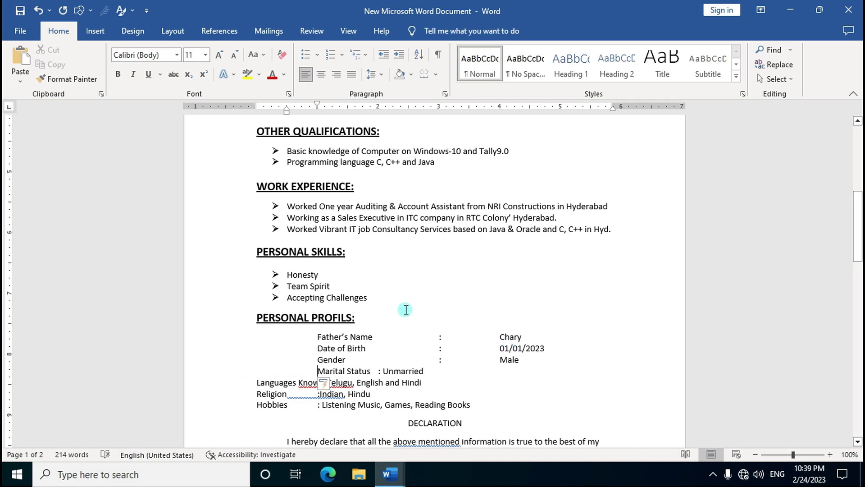
left_click(377, 371)
key("Tab")
key("Tab")
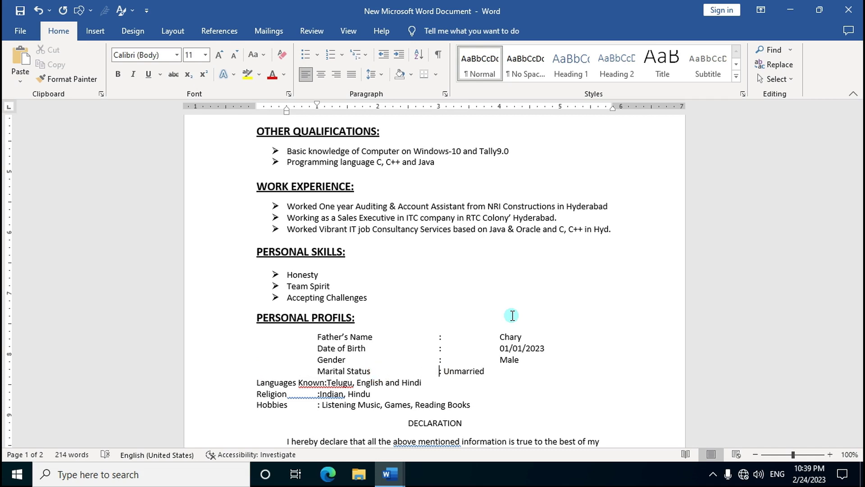
left_click(443, 371)
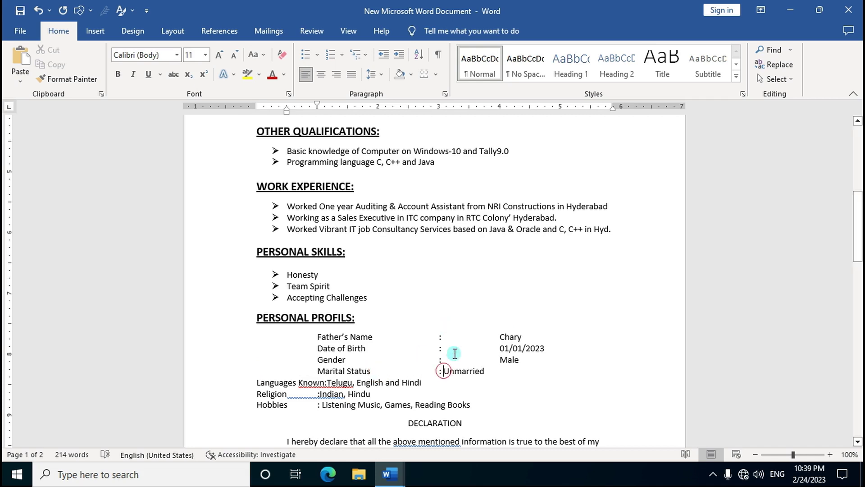
key("Tab")
key("Tab")
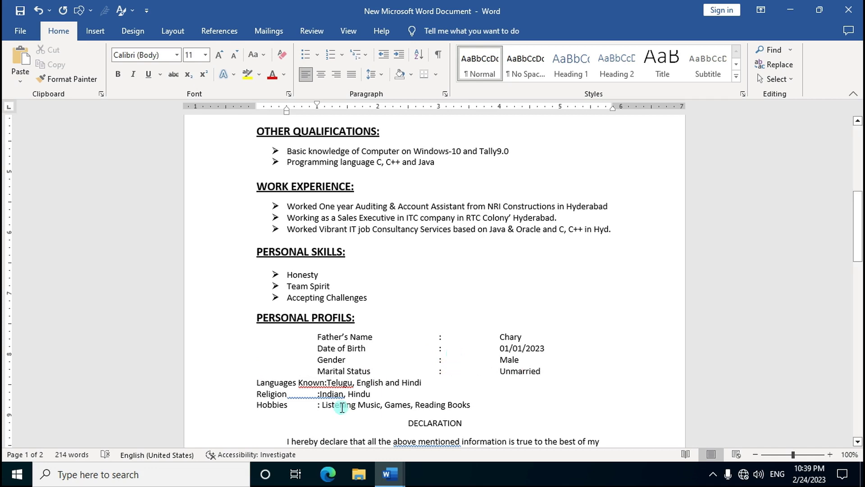
Step: Indent the Languages Known line to 1 inch and tab its colon and value into line with the rows above
left_click(256, 382)
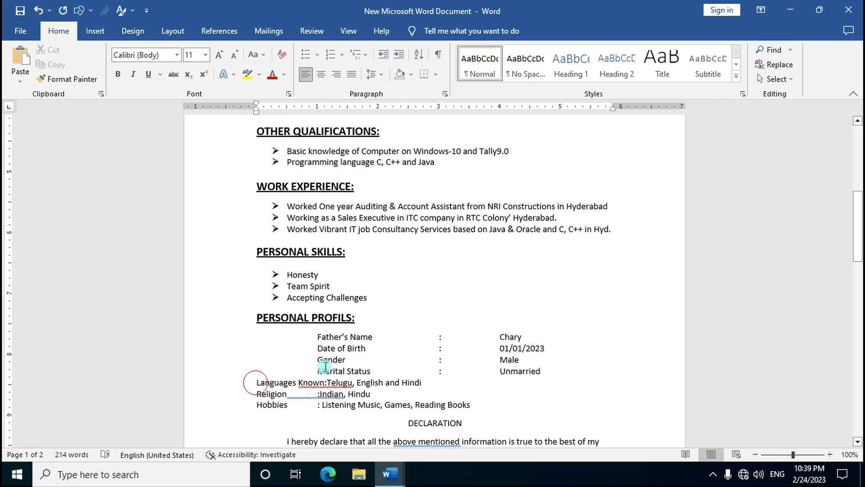
key("Tab")
key("Tab")
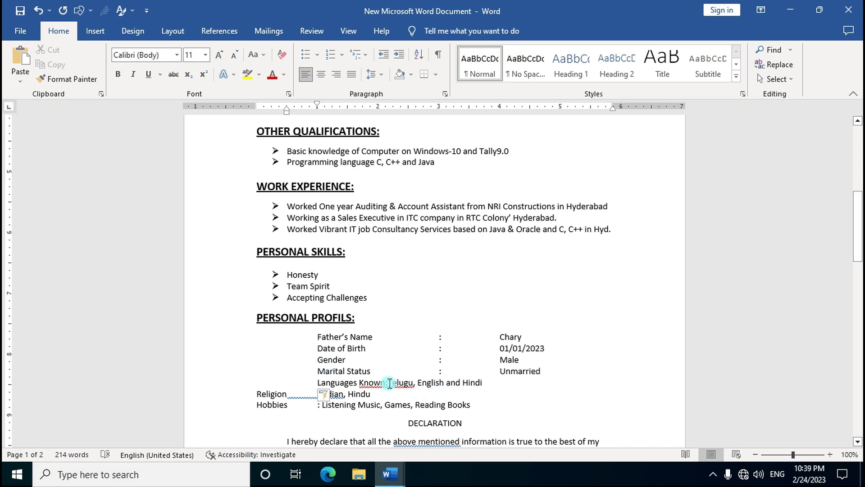
left_click(386, 381)
key("Tab")
key("Tab")
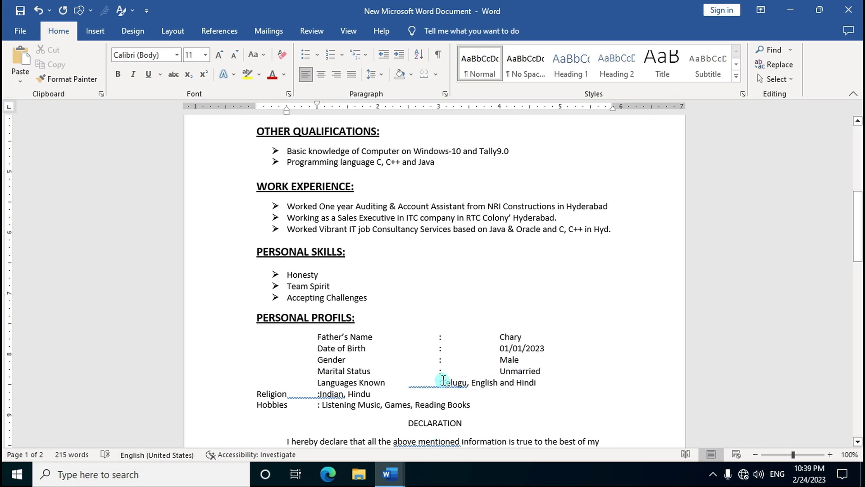
left_click(443, 380)
key("Tab")
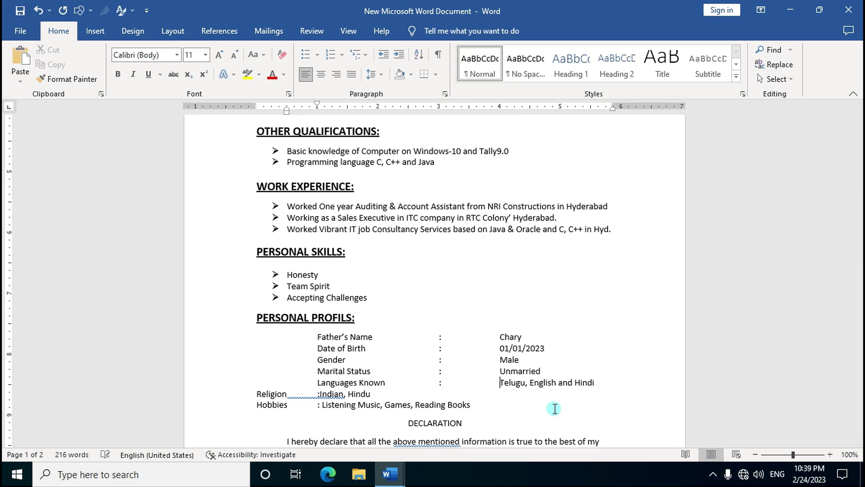
Step: Indent the Religion line to 1 inch and tab its colon and value into line with the rows above
key("Down")
key("Home")
key("Tab")
key("Tab")
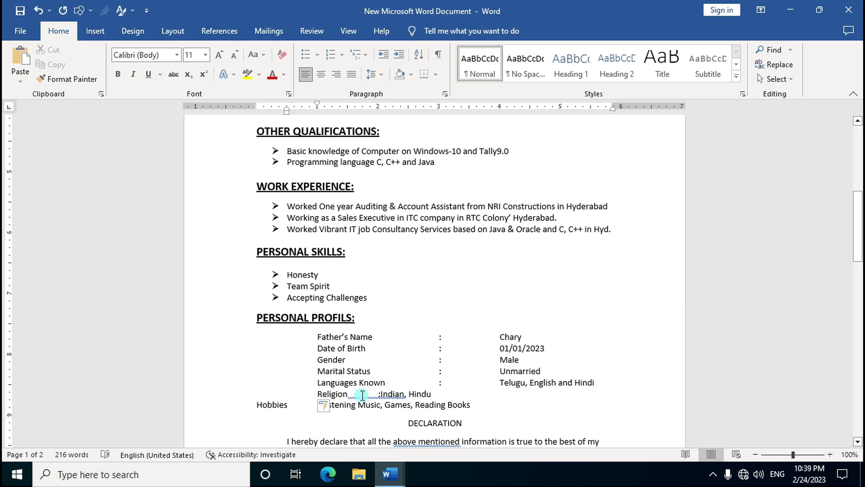
left_click(367, 394)
key("Tab")
key("Tab")
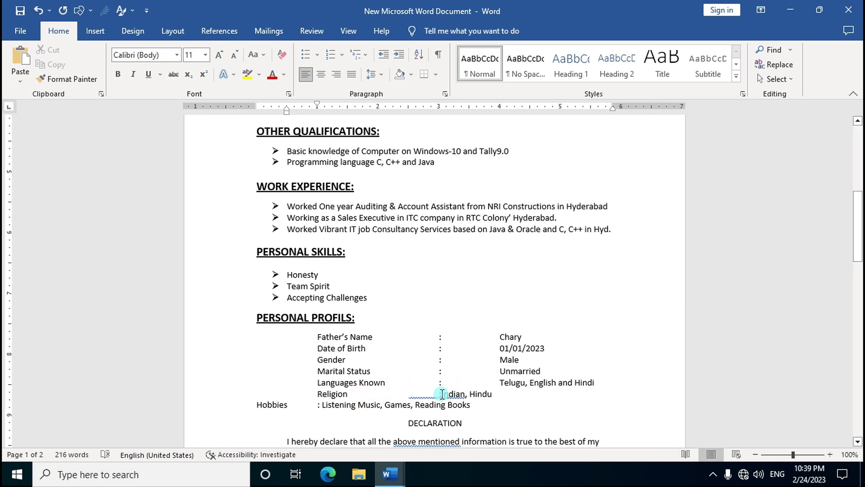
left_click(441, 393)
key("Tab")
key("Tab")
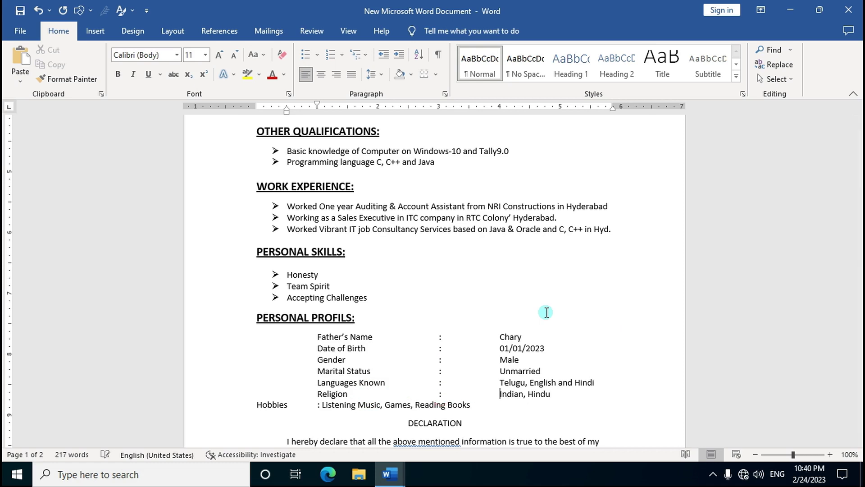
Step: Indent the Hobbies line to 1 inch and tab its colon and value into line with the rows above
double_click(257, 404)
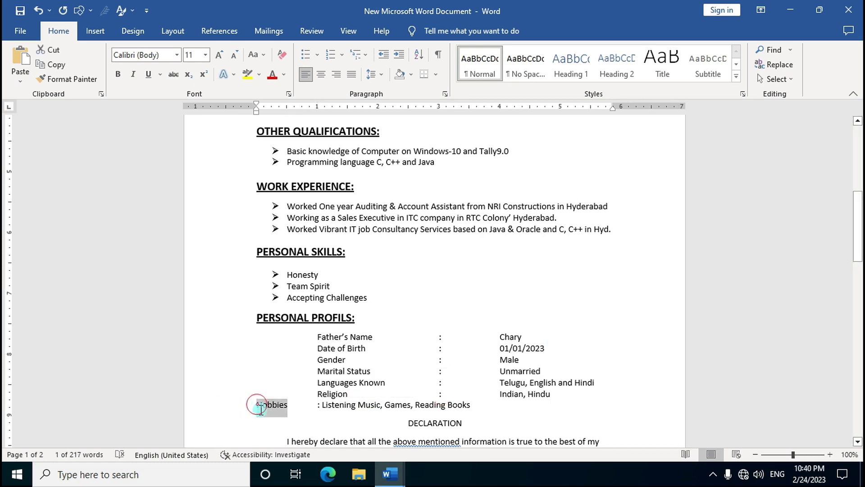
left_click(256, 405)
key("Tab")
key("Tab")
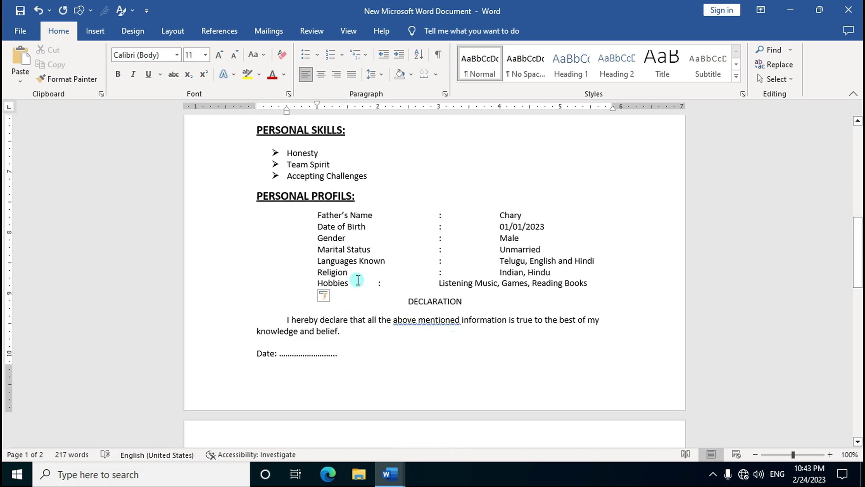
left_click(377, 284)
key("Tab")
key("Tab")
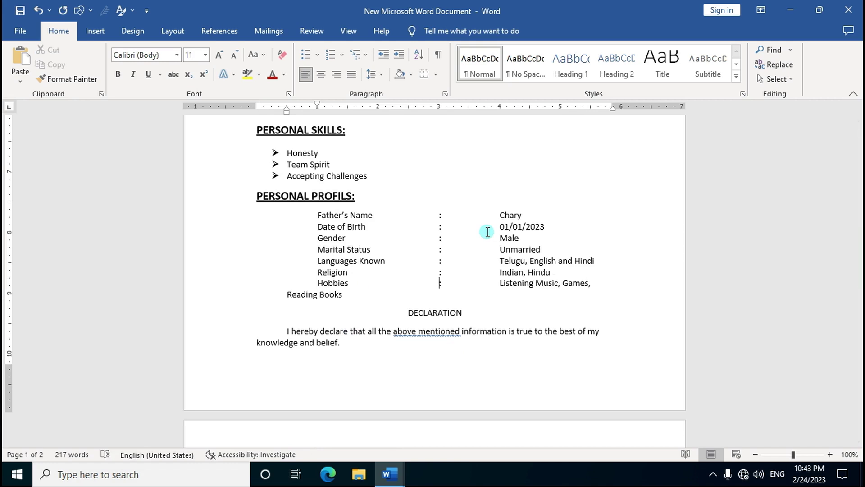
Step: Move the wrapped text Reading Books to its own line, aligned at 4 inches beneath the Hobbies value
left_click_drag(288, 297, 339, 298)
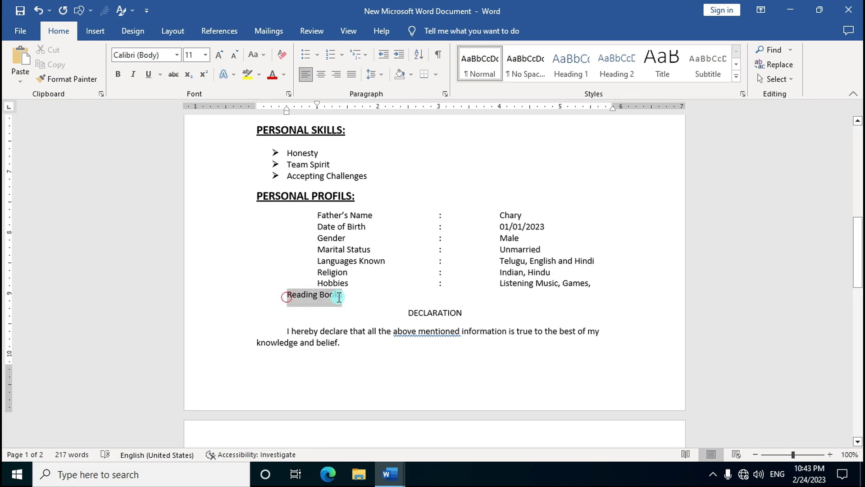
right_click(342, 296)
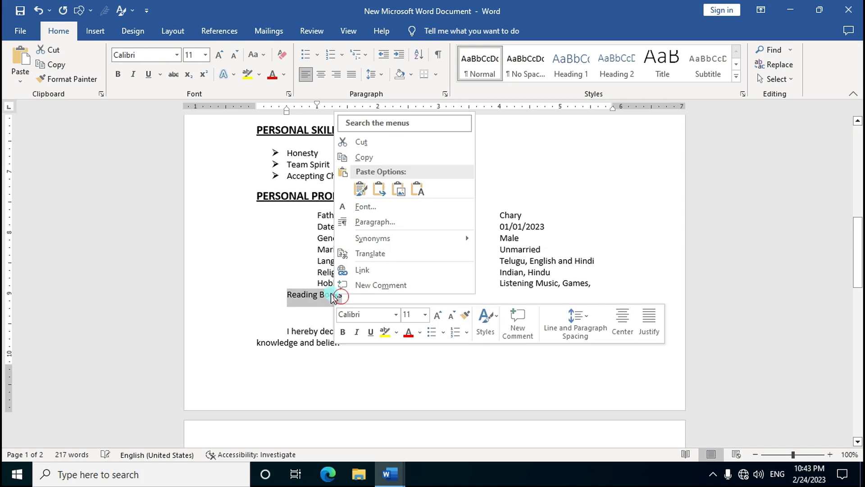
left_click(395, 141)
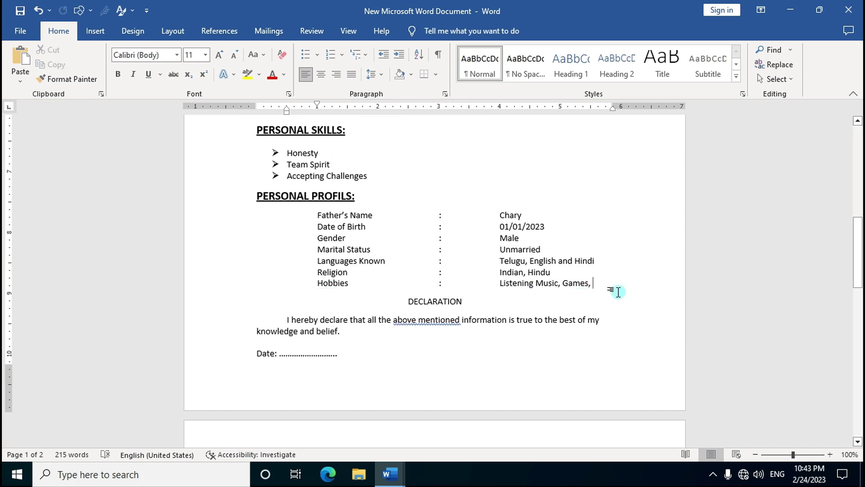
key("ctrl+z")
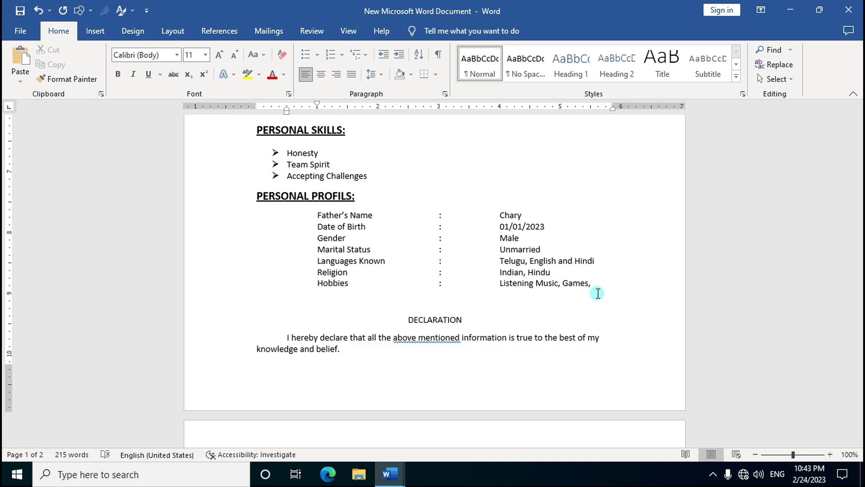
key("ctrl+v")
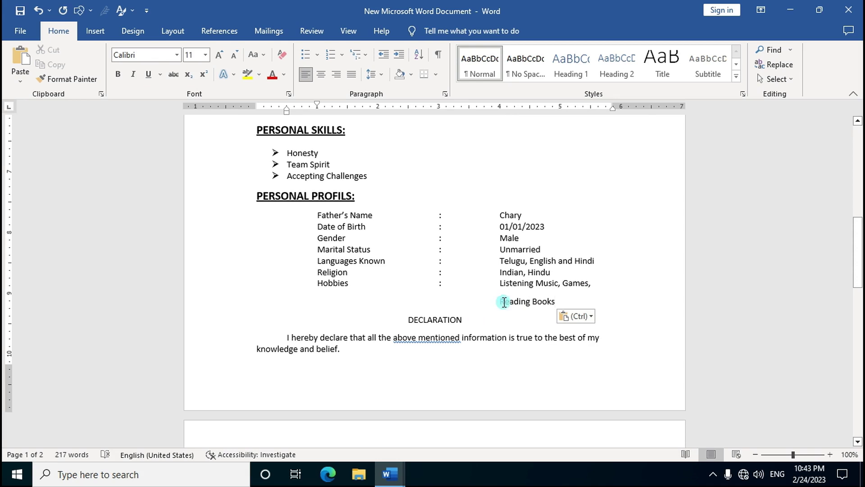
Step: Remove the space after paragraph between the two lines of the Hobbies value
left_click_drag(499, 284, 583, 298)
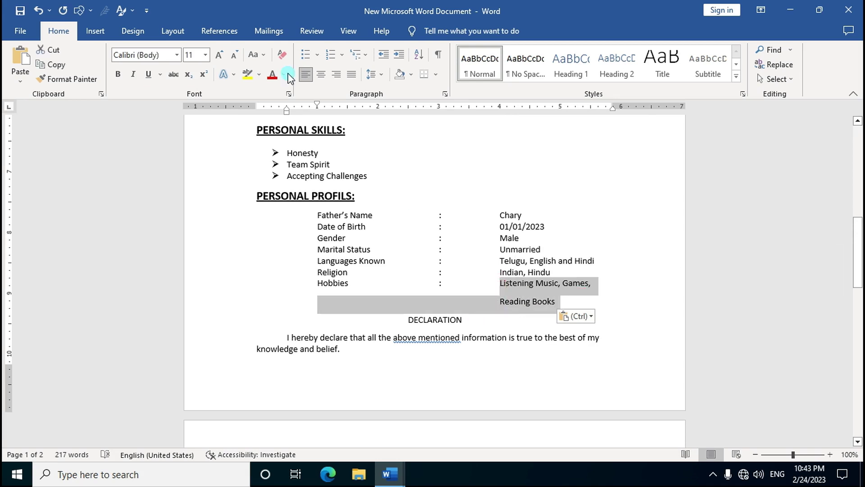
left_click(371, 74)
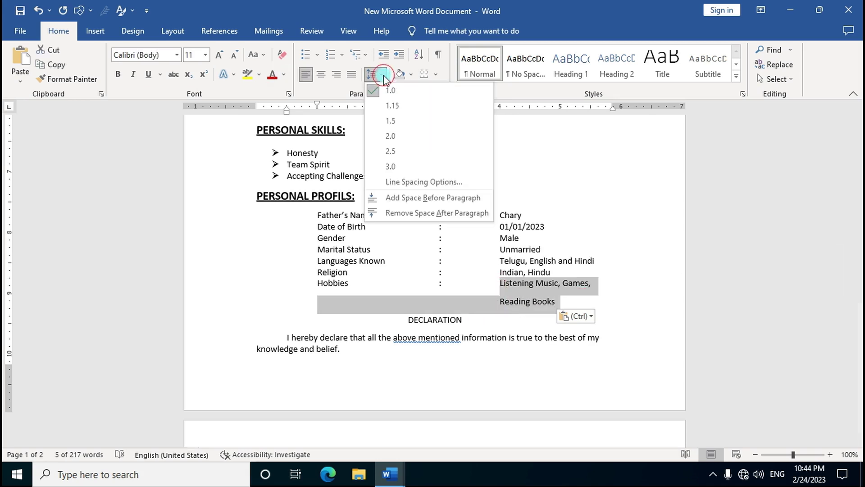
left_click(411, 212)
Step: Format the DECLARATION heading as bold, 14 pt and underlined
left_click_drag(400, 306, 468, 305)
left_click(119, 75)
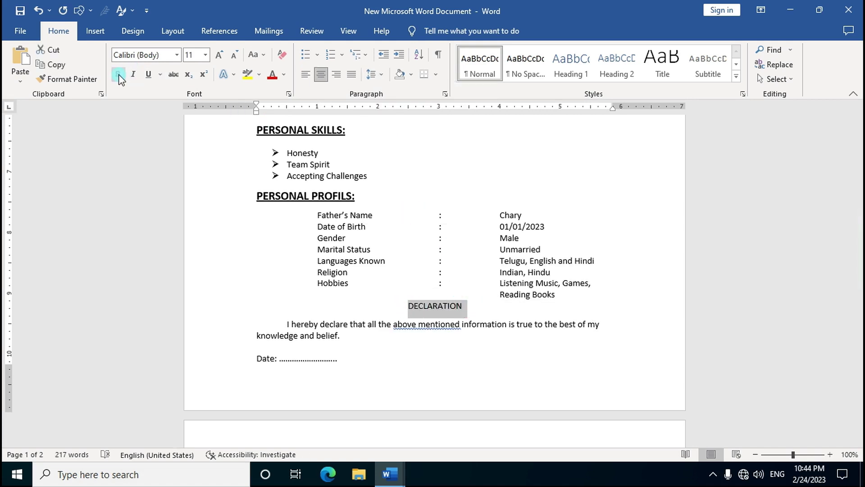
left_click(205, 55)
left_click(193, 130)
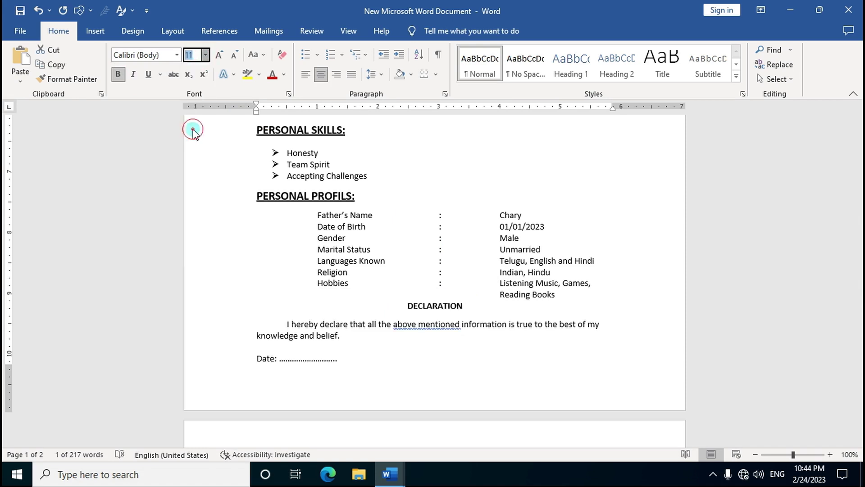
left_click(148, 74)
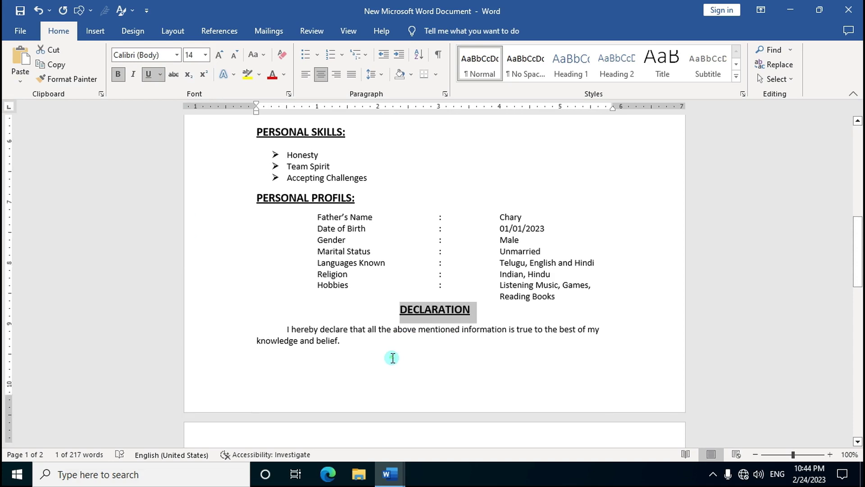
Step: Remove the space after paragraph for the Mobile No line and the CAREER OBJECTIVE heading
scroll(388, 356, "up", 3)
left_click(404, 350)
scroll(310, 280, "up", 9)
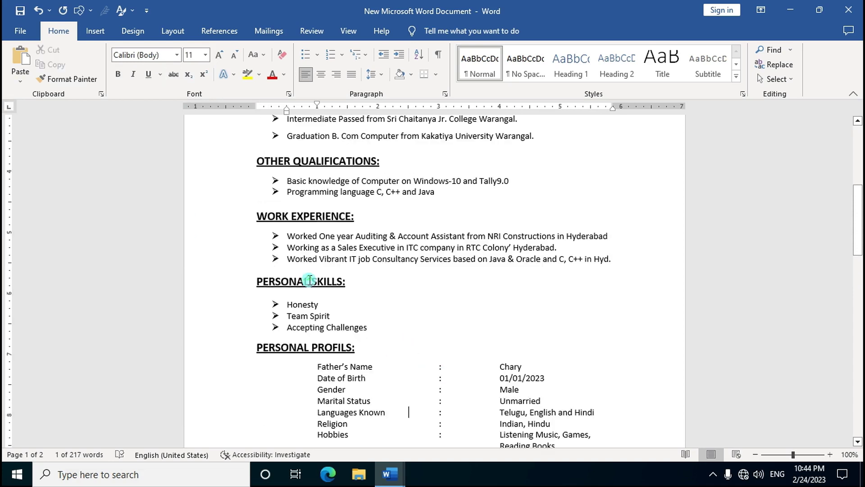
scroll(310, 280, "up", 2)
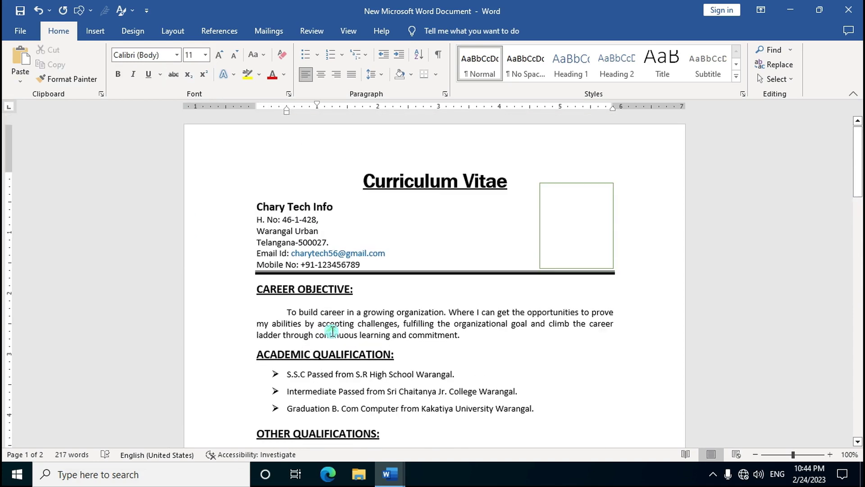
left_click_drag(254, 270, 374, 291)
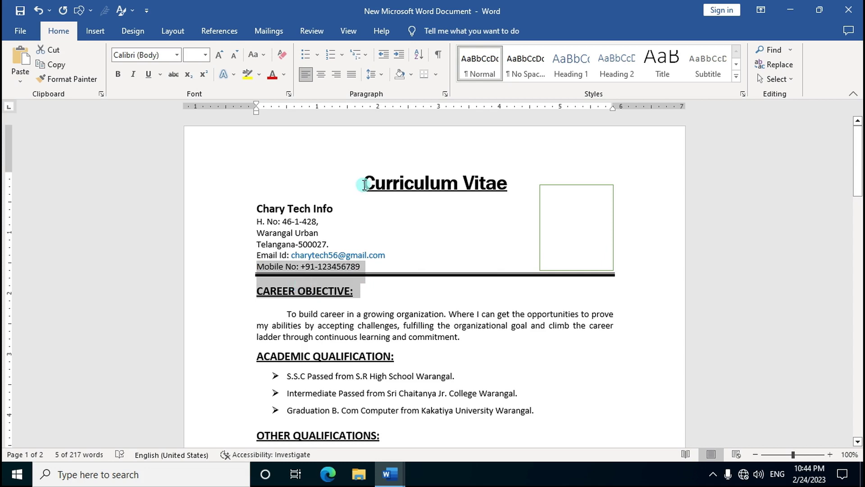
left_click(380, 75)
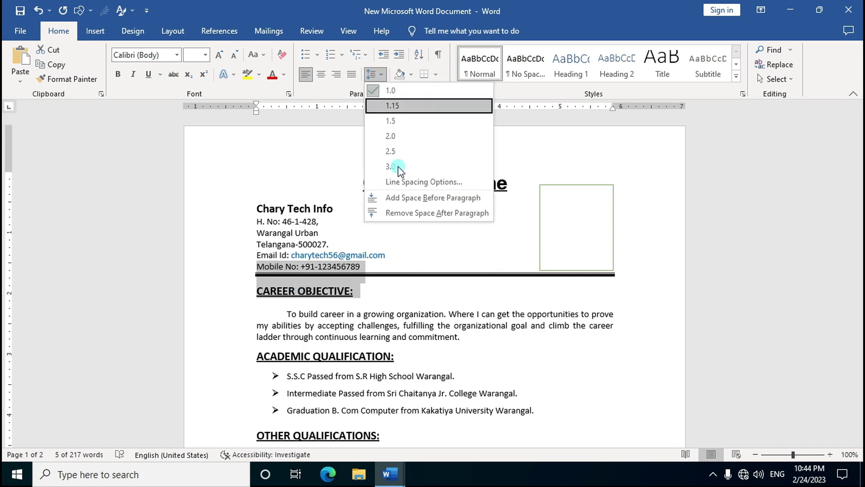
left_click(398, 214)
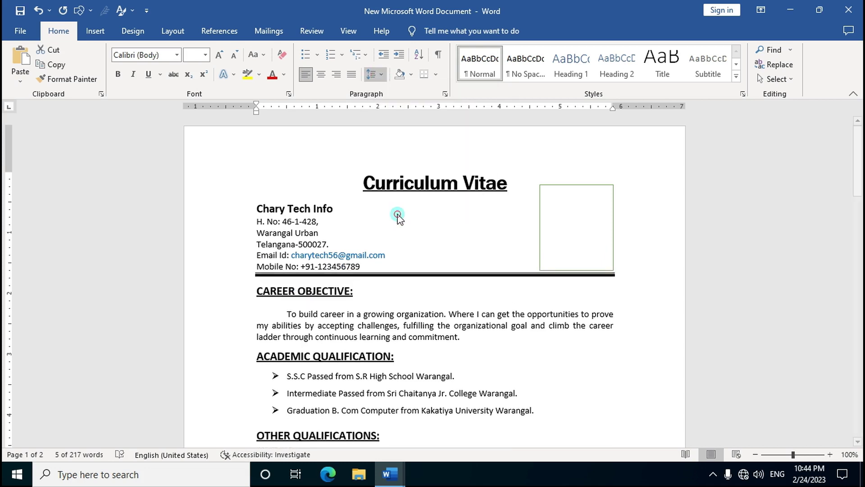
left_click(294, 293)
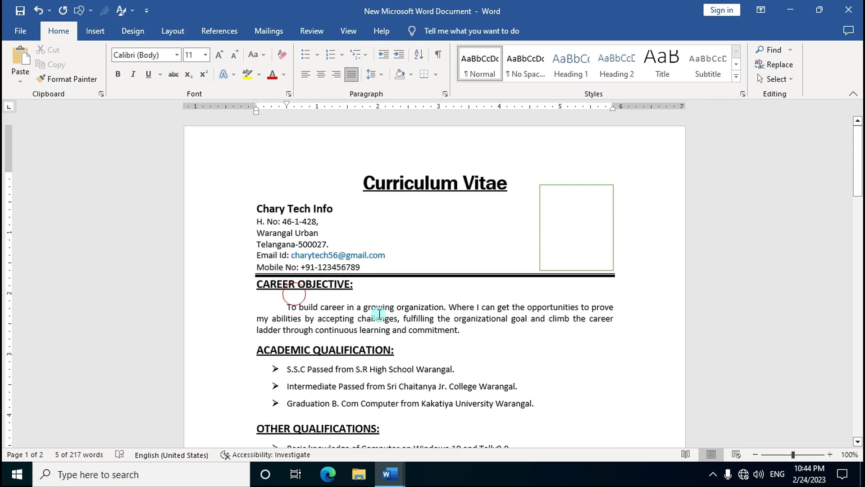
Step: Adjust the line spacing around the OTHER QUALIFICATIONS heading and reduce the bottom margin so the document fits on one page
scroll(388, 334, "down", 5)
left_click_drag(304, 278, 395, 304)
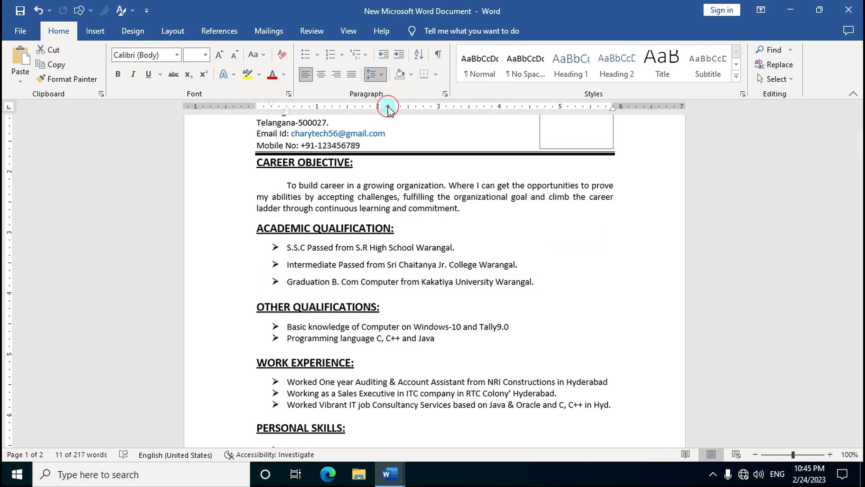
left_click_drag(9, 336, 9, 342)
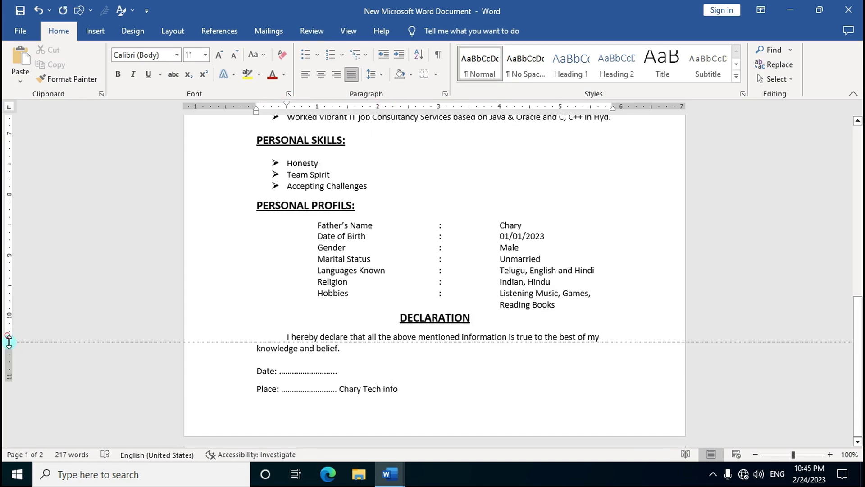
Step: Tab the signature name on the Place line across to about 4.5 inches
left_click(340, 390)
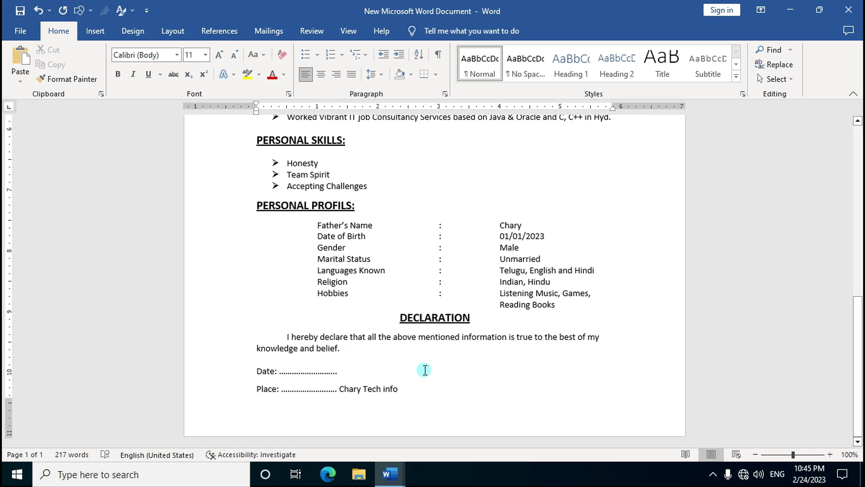
key("Tab")
key("Tab")
key("Tab")
key("Tab")
key("Tab")
key("Tab")
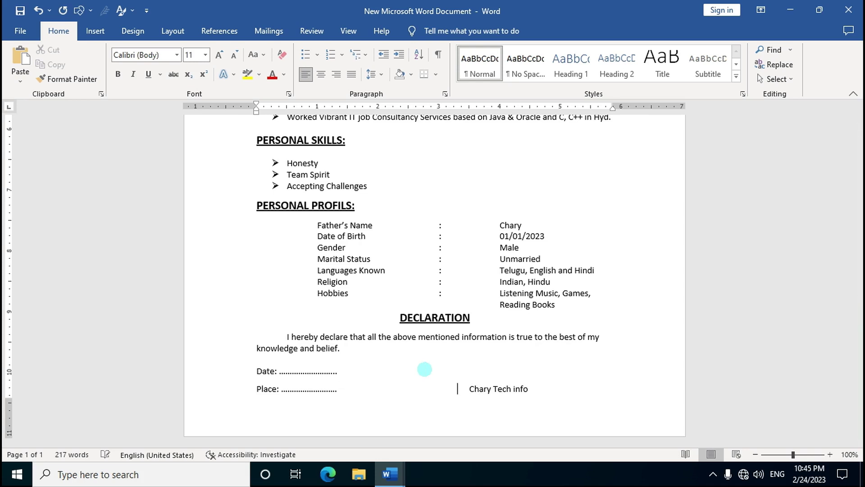
key("Tab")
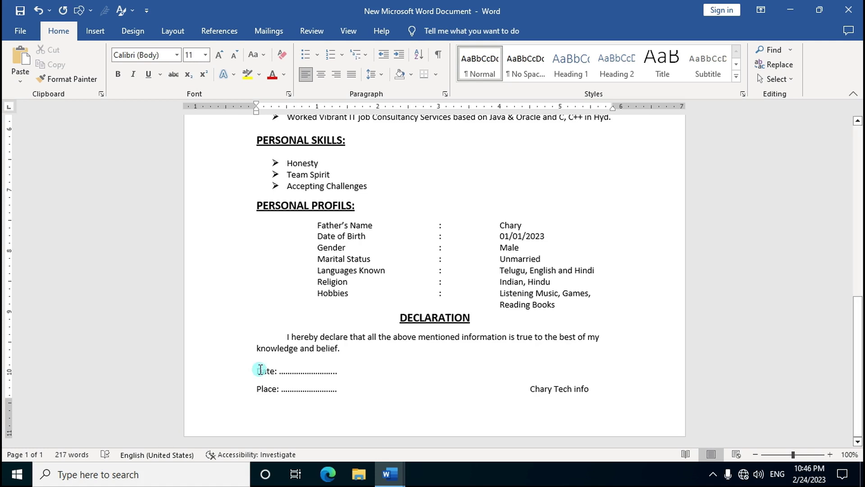
Step: Format the Date: label above the Place line as bold, 14 pt
left_click_drag(255, 369, 279, 370)
left_click(118, 74)
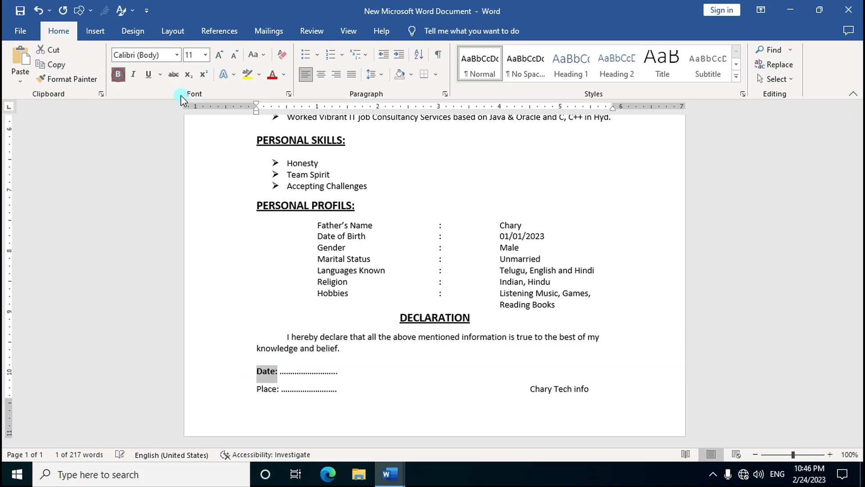
left_click(206, 54)
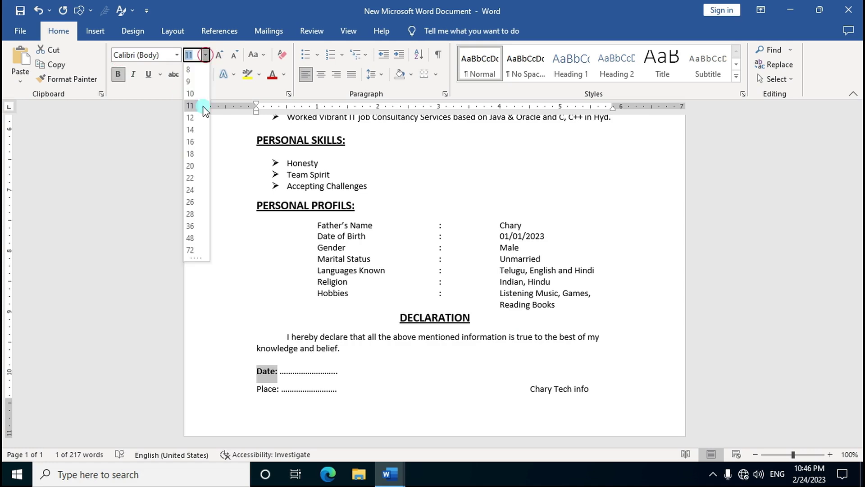
left_click(193, 130)
left_click(290, 384)
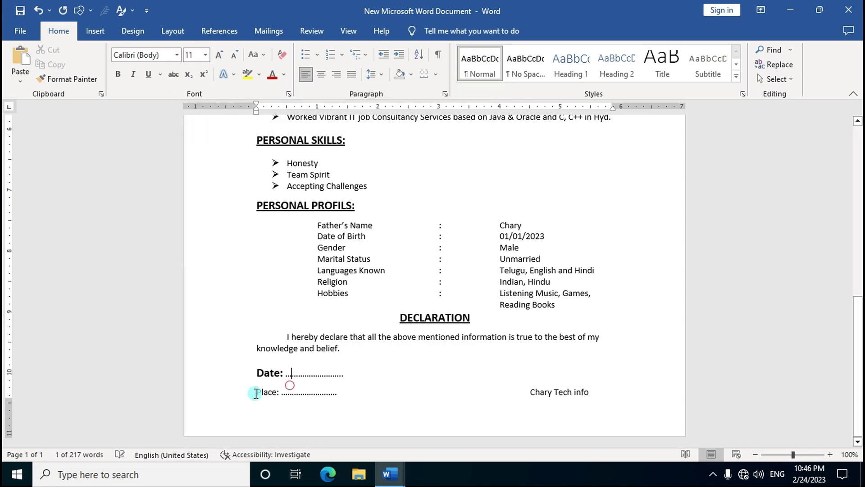
Step: Format the Place: label in the signature block as bold, 14 pt
left_click_drag(255, 393, 279, 393)
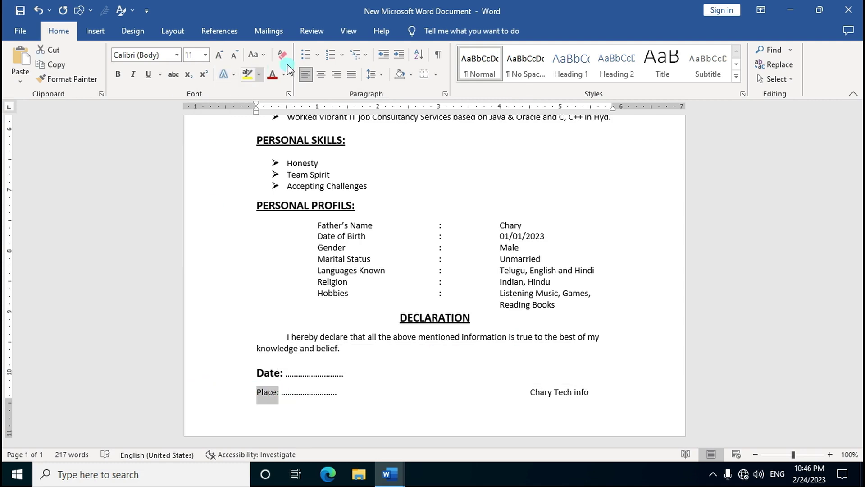
left_click(205, 54)
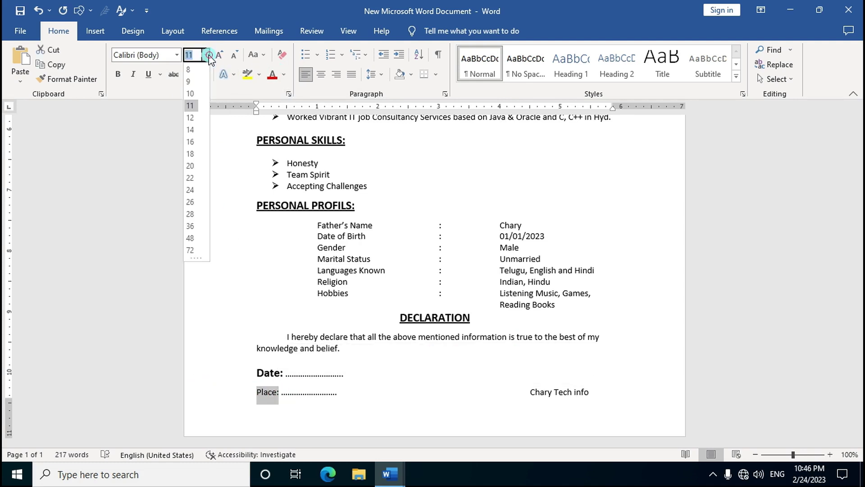
left_click(191, 129)
scroll(190, 129, "down", 3)
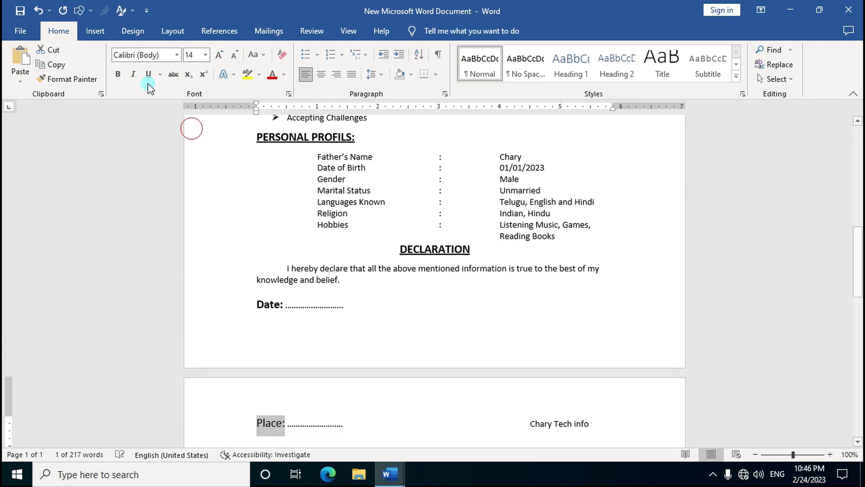
left_click(118, 74)
left_click(422, 334)
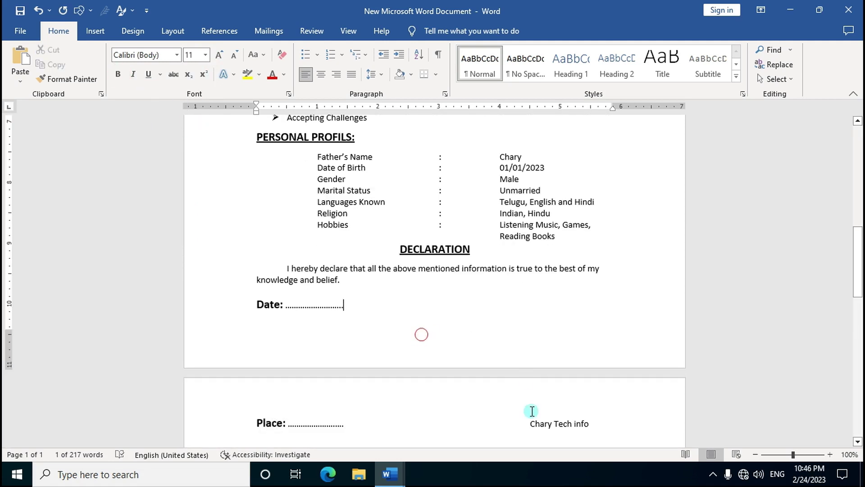
Step: Format the signature name on the Place line as bold, 14 pt
left_click_drag(531, 423, 594, 423)
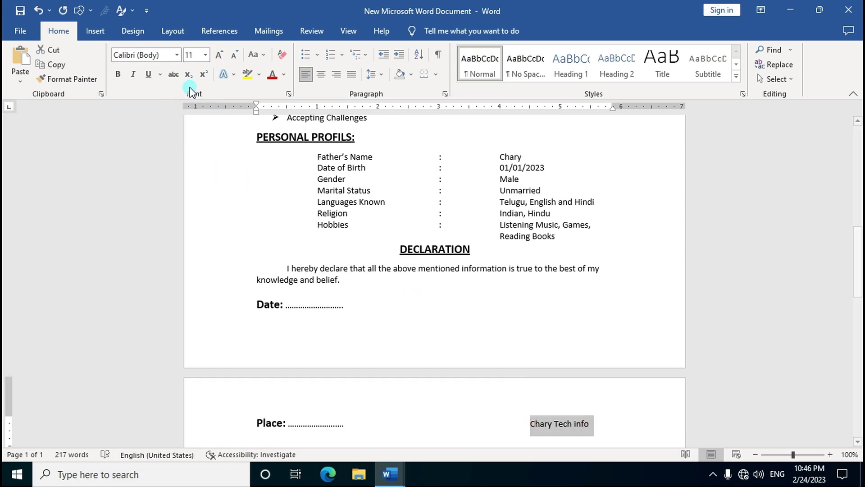
left_click(206, 56)
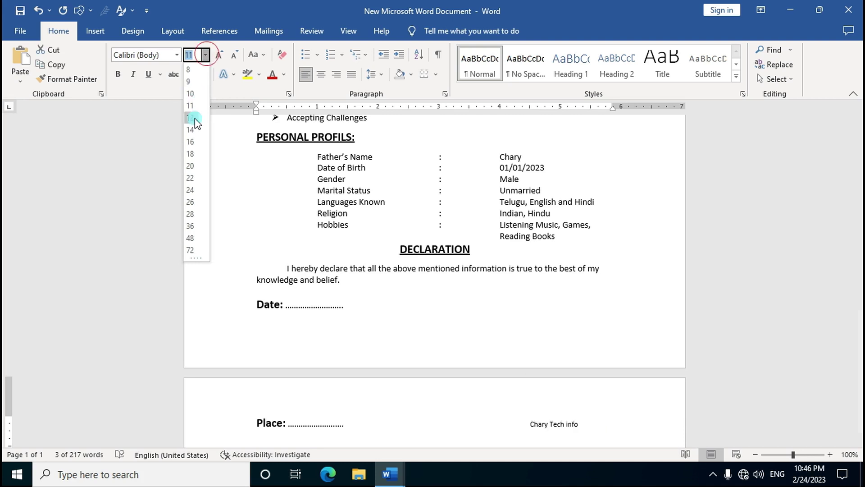
left_click(192, 130)
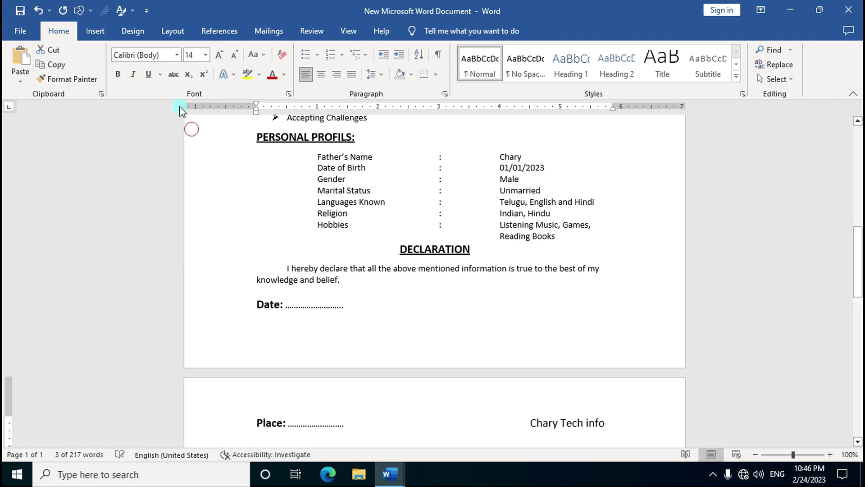
left_click(118, 74)
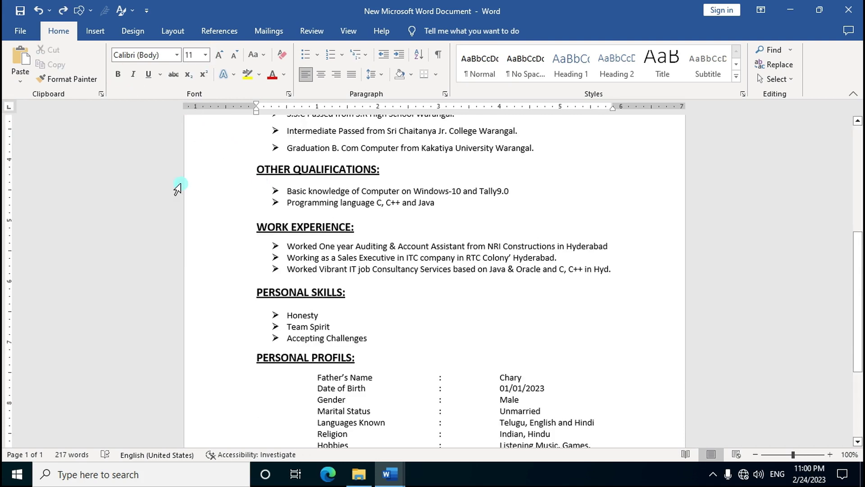
Step: Insert the portrait picture IMG-20221017-WA0017 from the new images folder on this device
left_click(95, 32)
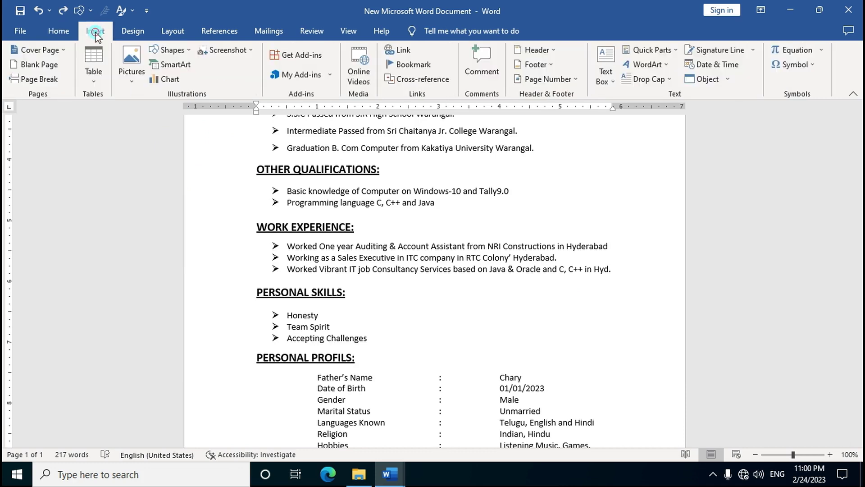
left_click(133, 83)
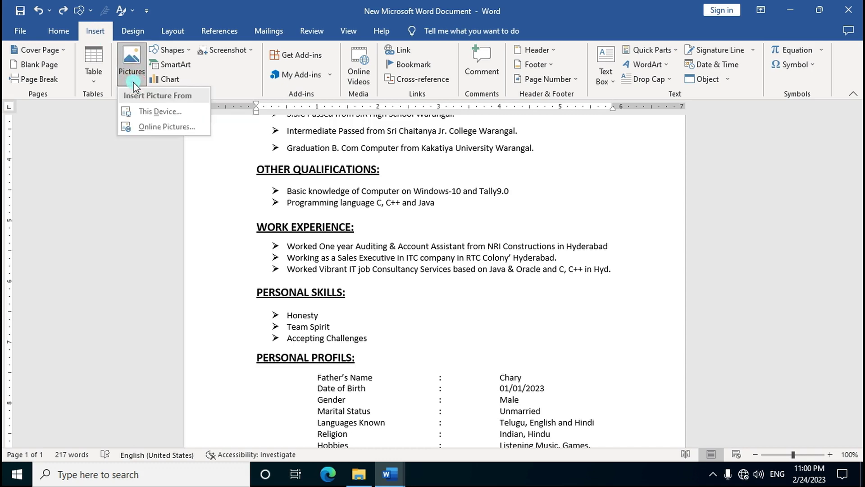
left_click(147, 114)
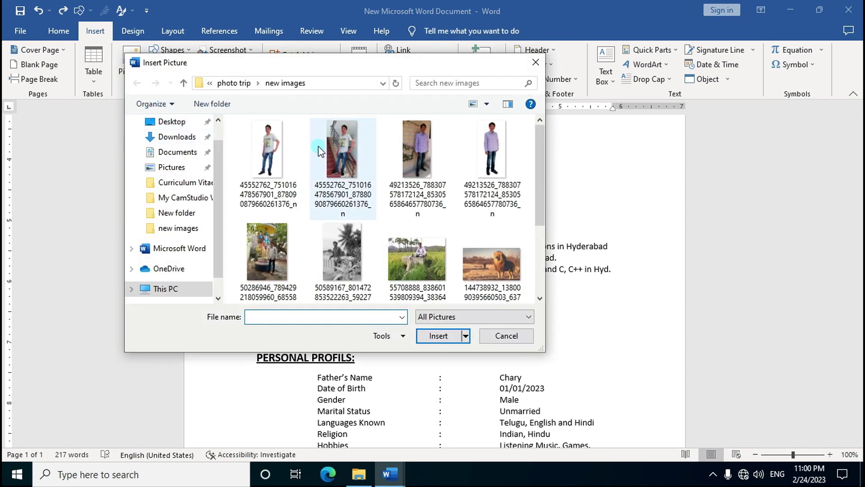
scroll(356, 194, "down", 2)
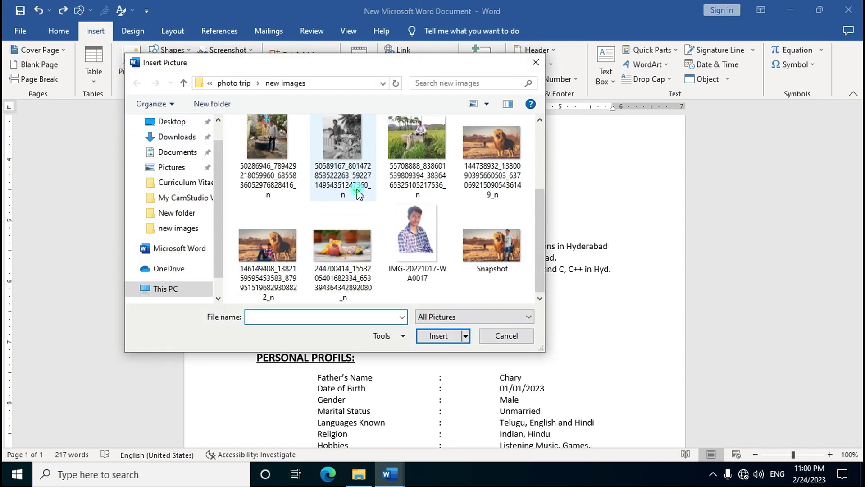
left_click(422, 241)
right_click(492, 248)
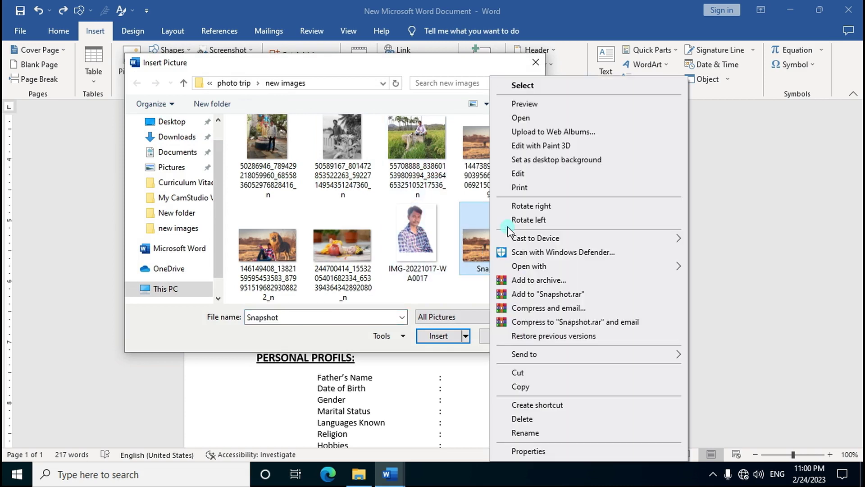
left_click(540, 117)
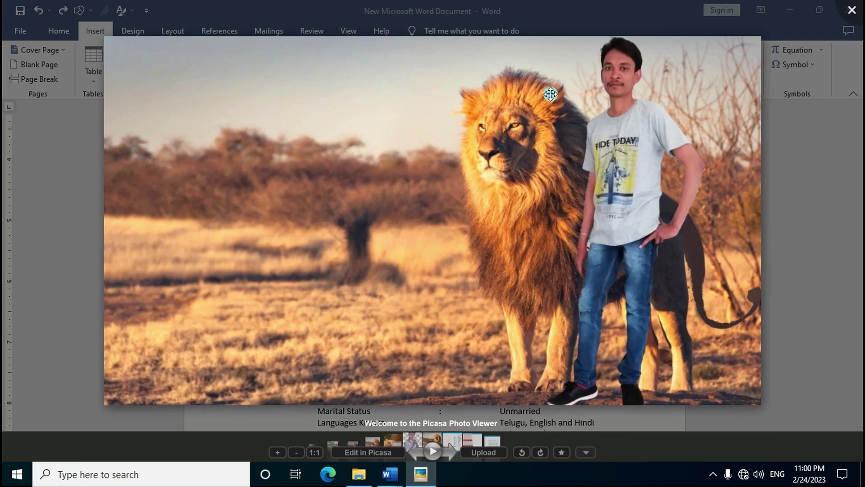
left_click(856, 13)
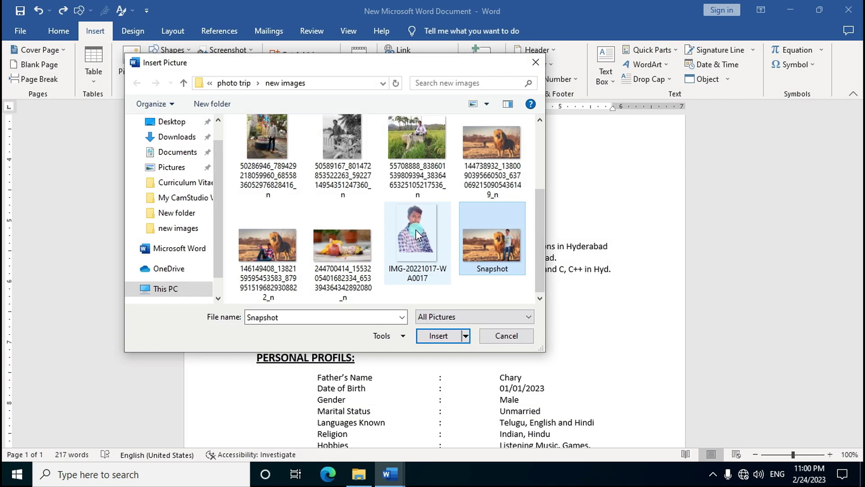
left_click(416, 231)
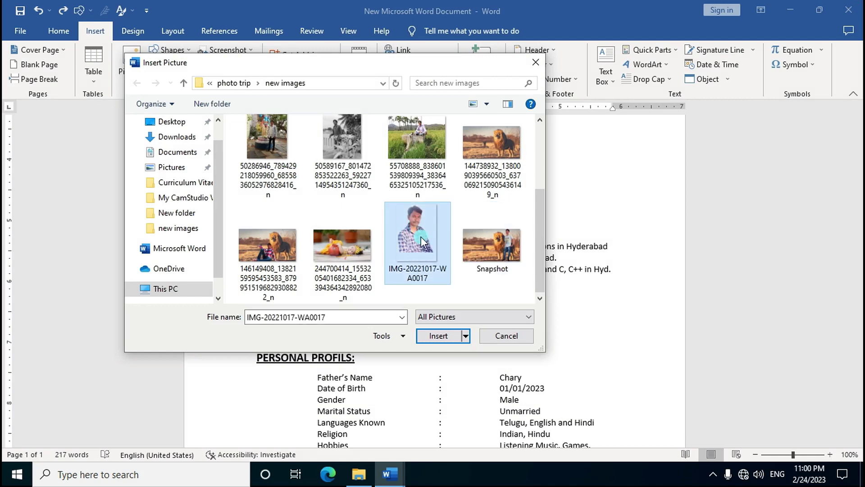
left_click(437, 338)
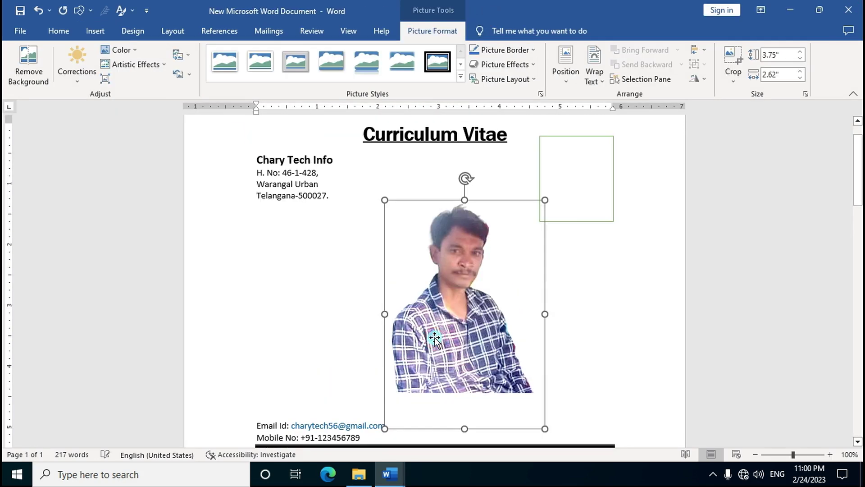
Step: Set the inserted portrait's text wrapping to Behind Text
scroll(561, 182, "down", 1)
left_click(562, 180)
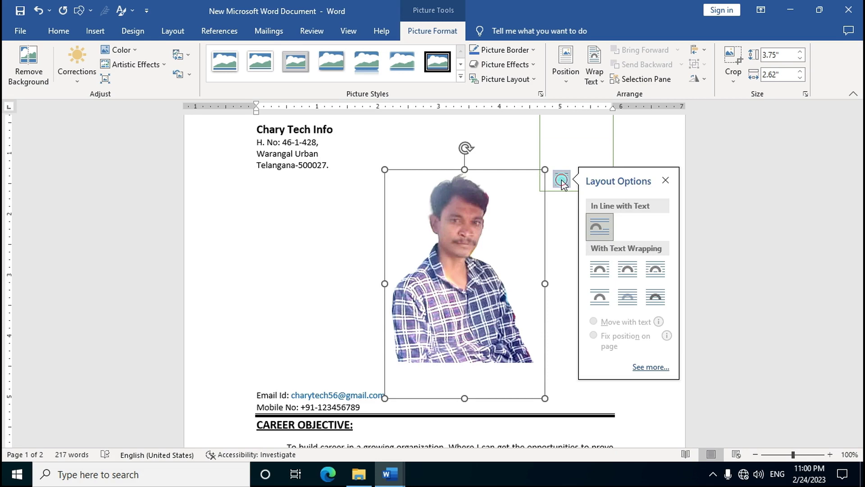
left_click(628, 297)
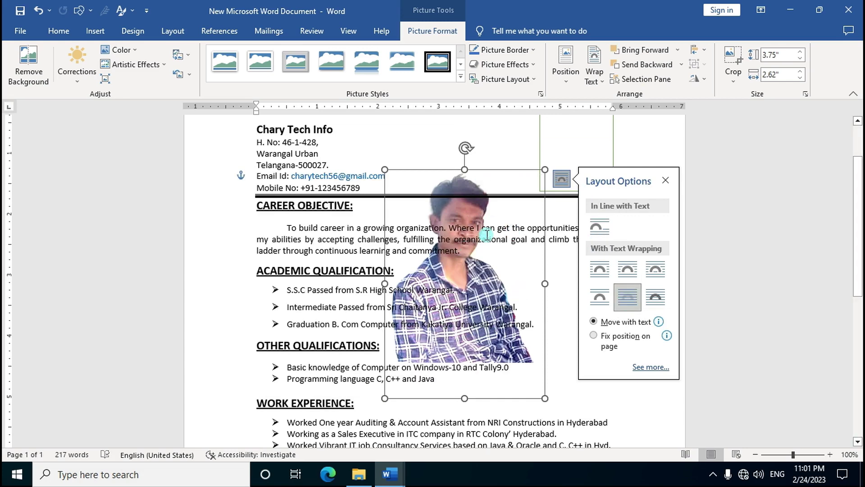
left_click(482, 130)
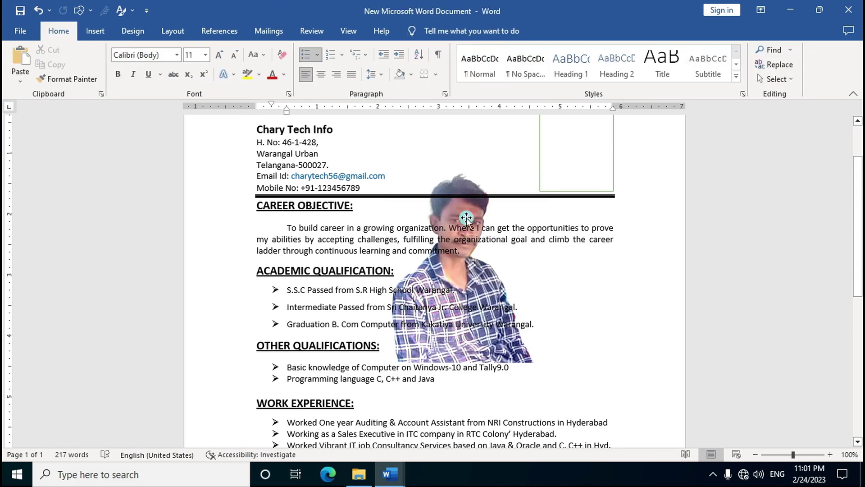
Step: Shrink the portrait to about 1.4 by 1.16 inches and fit it inside the green photo frame beside the contact details
left_click(462, 183)
left_click_drag(386, 397, 492, 242)
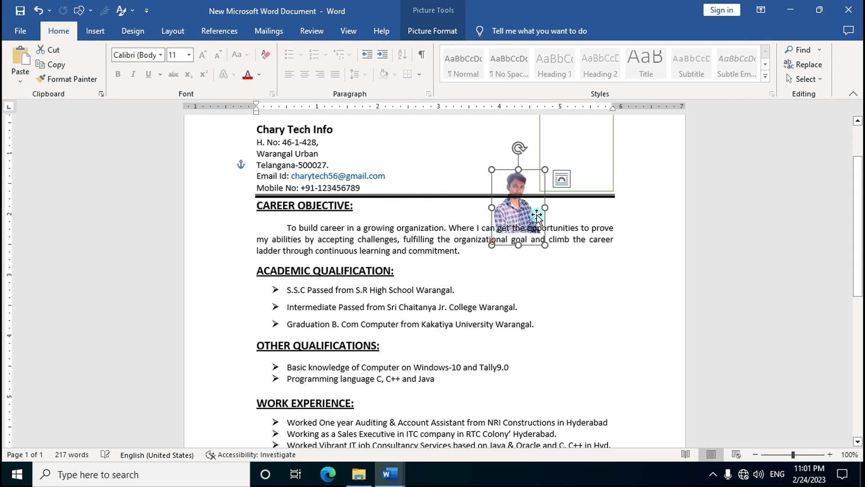
left_click_drag(537, 180, 598, 131)
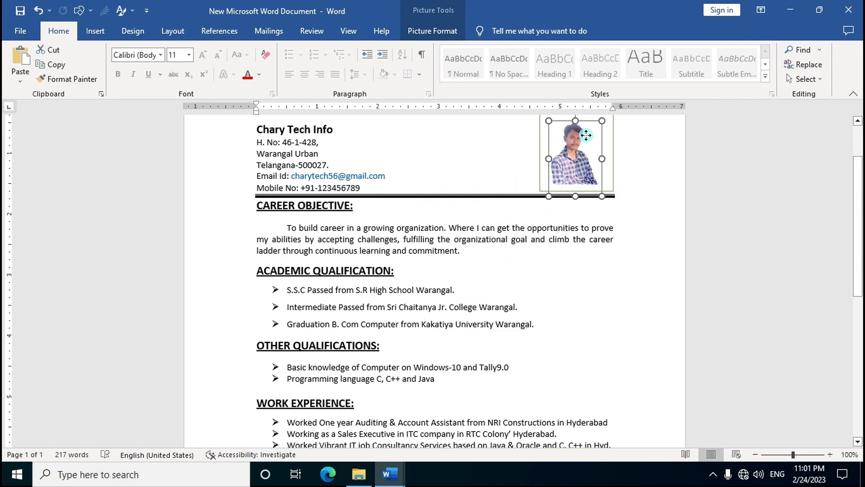
scroll(631, 239, "up", 3)
left_click_drag(610, 270, 613, 263)
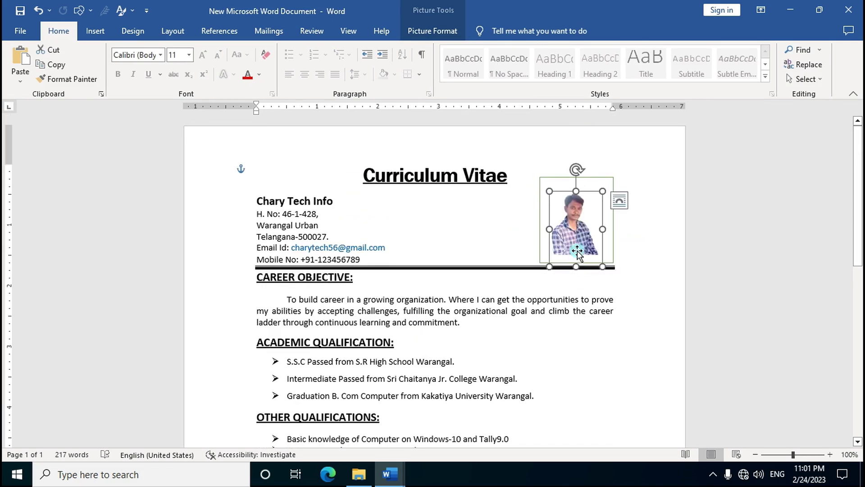
left_click_drag(612, 220, 612, 220)
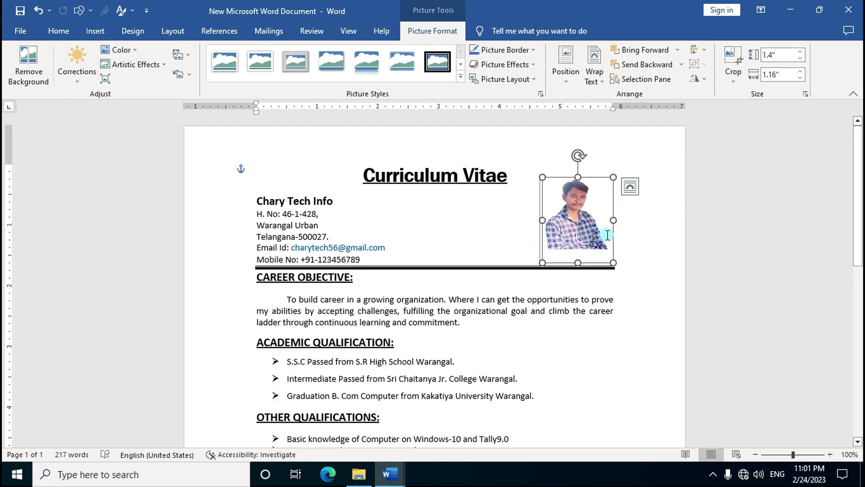
key("ctrl+z")
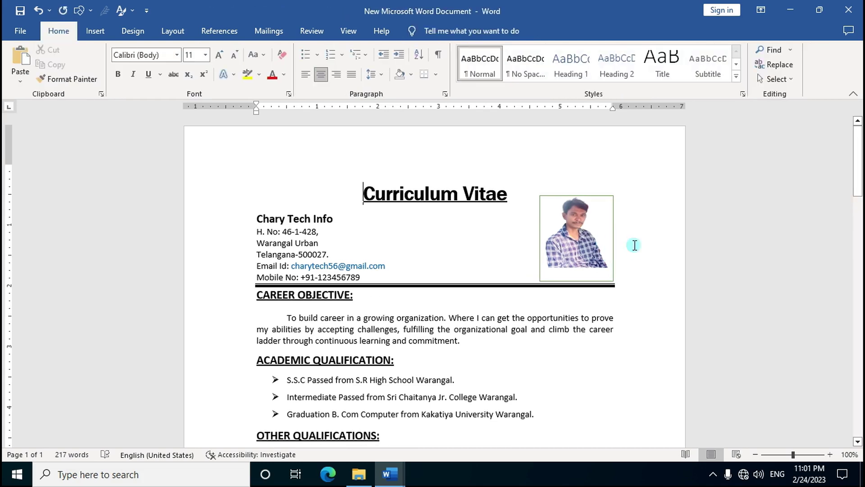
Step: Check the layout of the whole CV at one-page zoom and return to 100% zoom
scroll(570, 244, "down", 7)
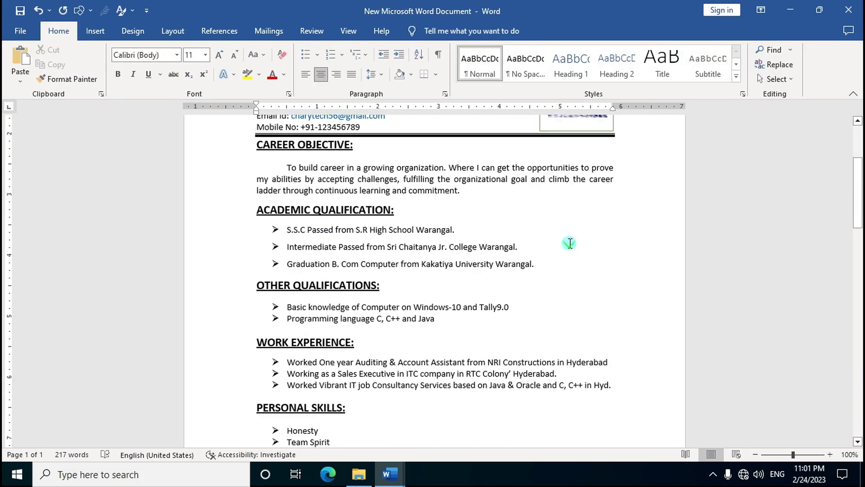
scroll(571, 247, "up", 7)
left_click(348, 31)
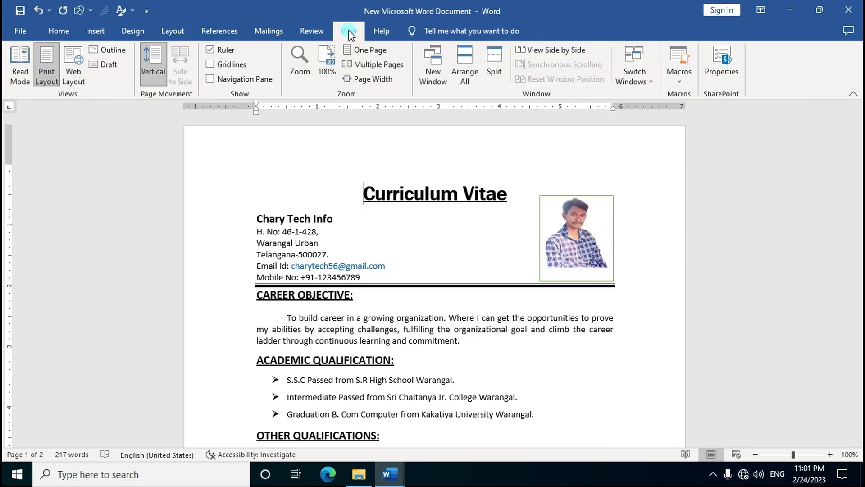
left_click(370, 50)
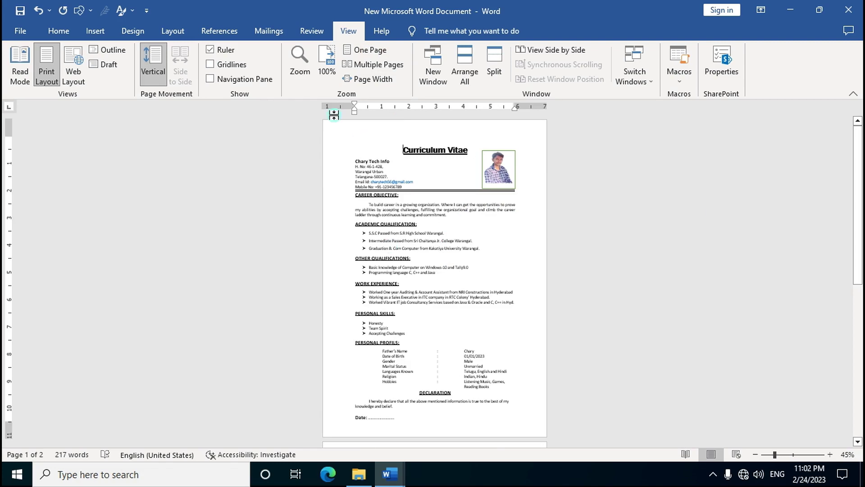
left_click(327, 63)
Step: Remove the space after paragraph for the CAREER OBJECTIVE heading and the text below it
left_click_drag(460, 243, 617, 223)
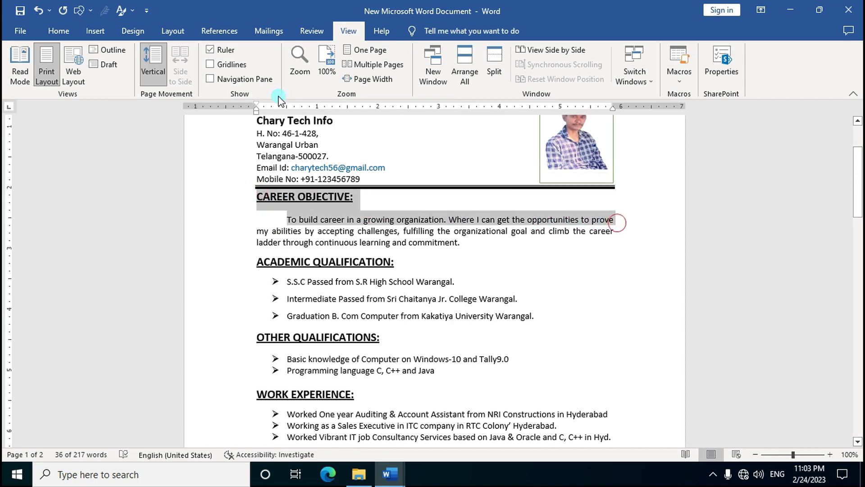
left_click(63, 32)
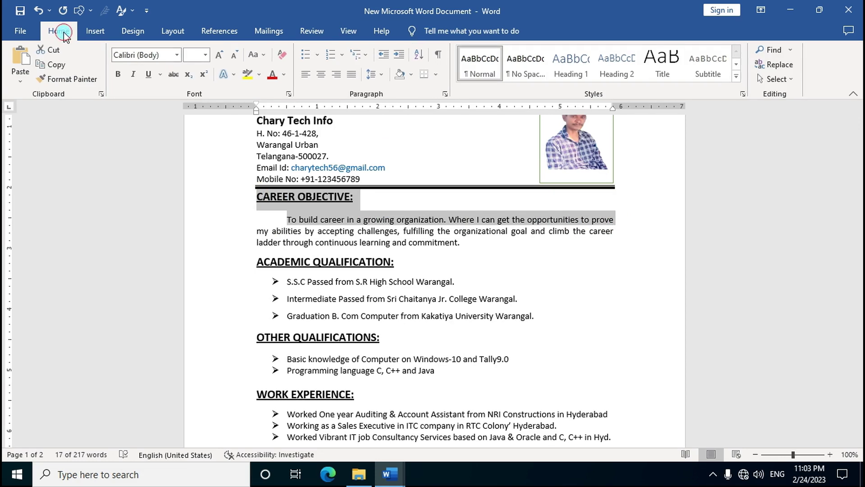
left_click(382, 79)
left_click(392, 106)
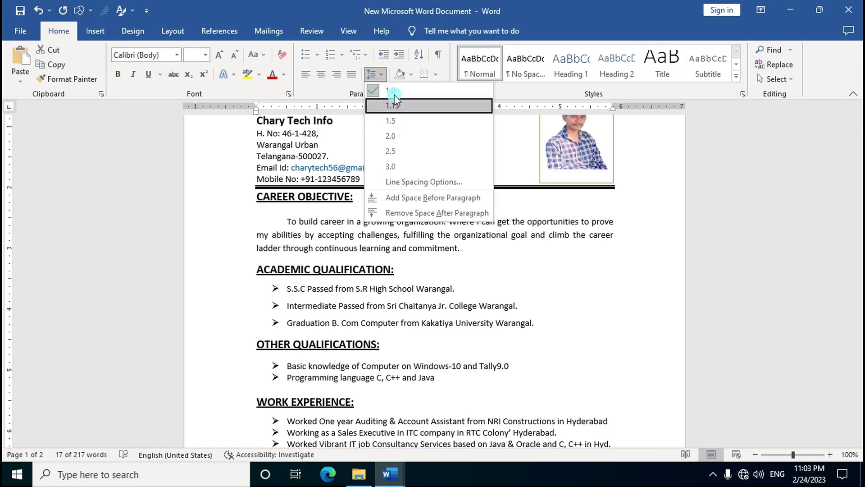
left_click(400, 214)
left_click(400, 209)
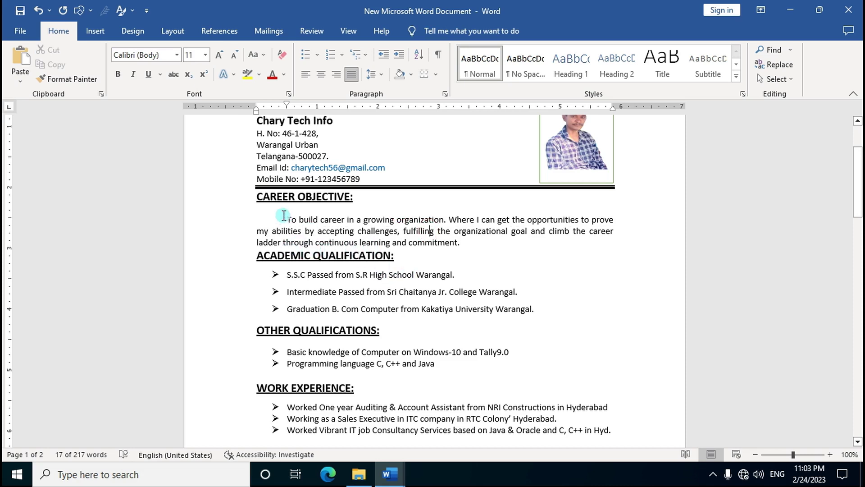
Step: Add space after paragraph to the CAREER OBJECTIVE heading and its full paragraph
left_click_drag(258, 199, 440, 241)
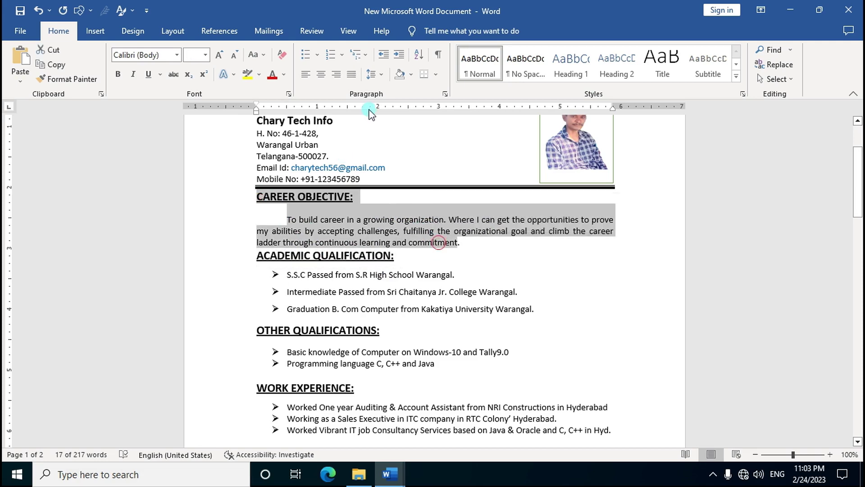
left_click(382, 74)
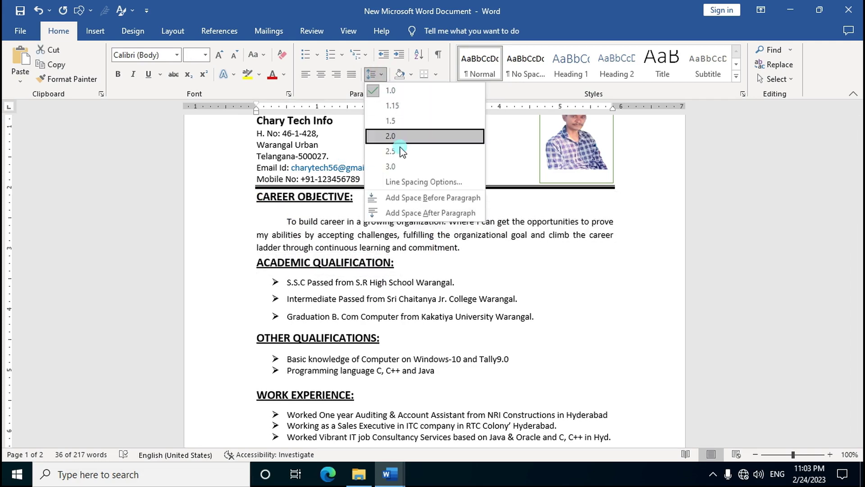
left_click(395, 216)
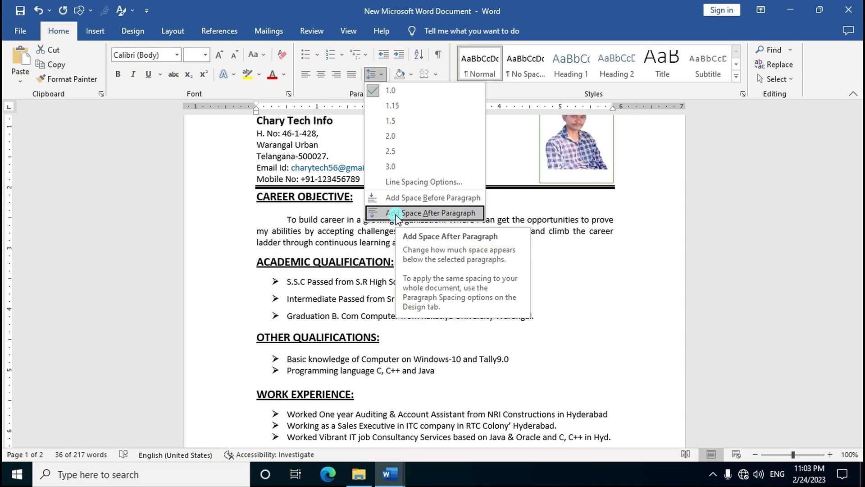
Step: Delete the empty line above the Curriculum Vitae title and check whether the whole CV, down to the signature block, fits on one page
left_click(371, 228)
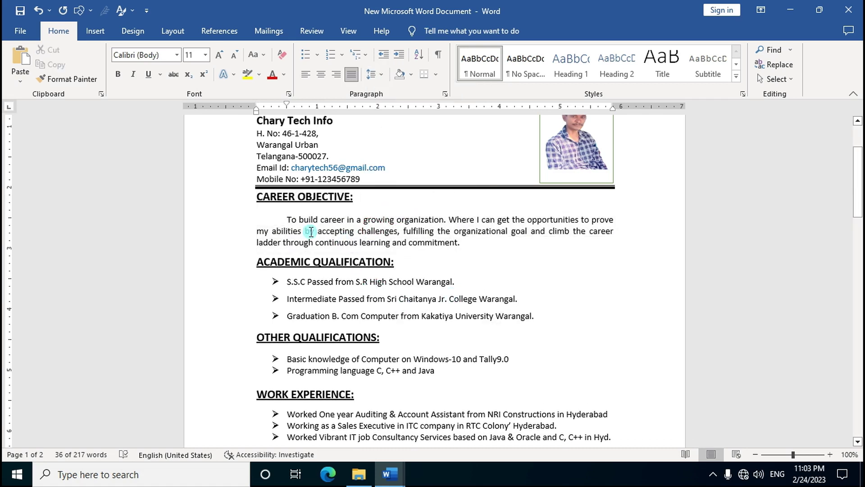
scroll(310, 232, "down", 15)
left_click(301, 291)
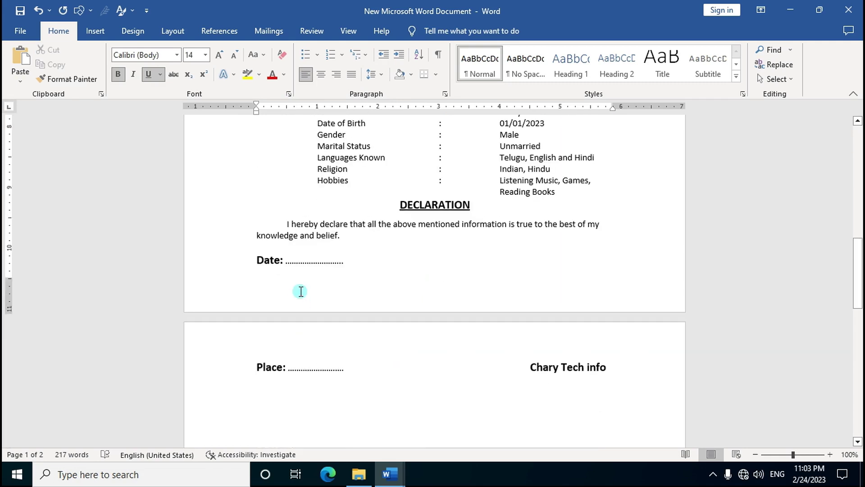
scroll(349, 285, "up", 15)
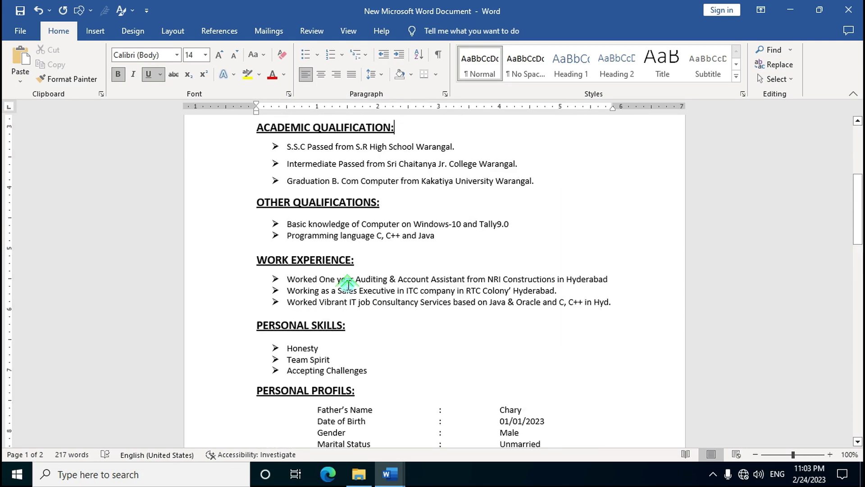
left_click(391, 179)
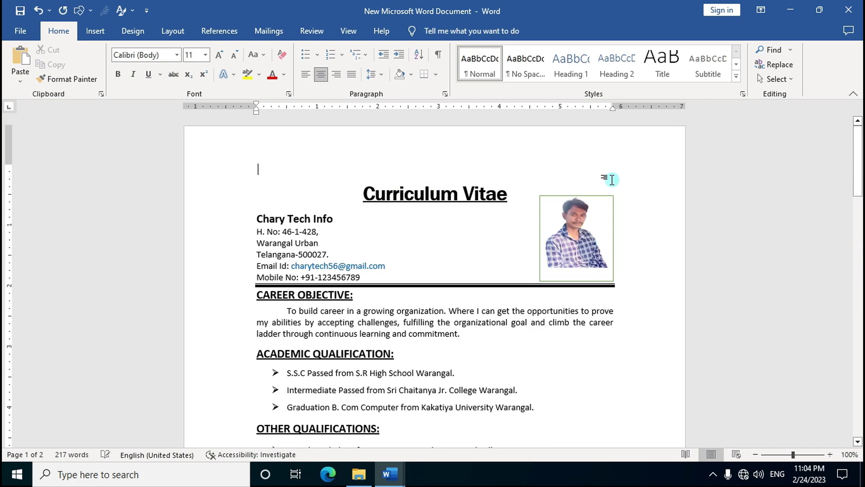
key("ctrl+l")
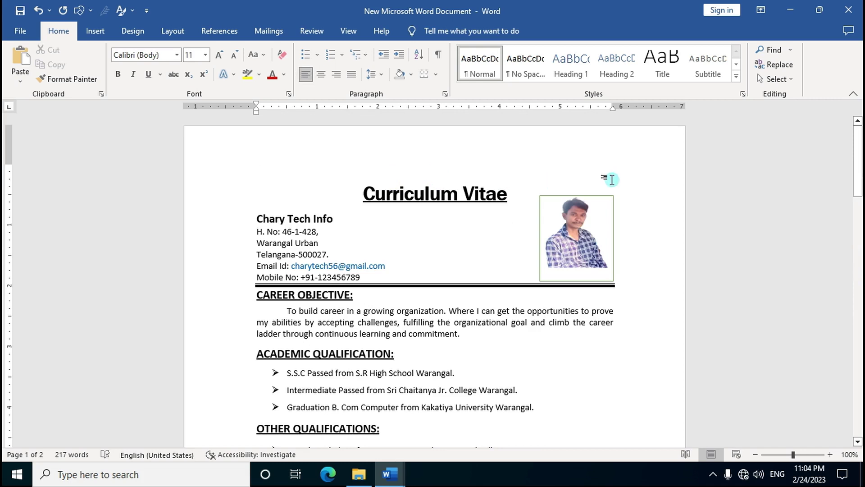
key("Delete")
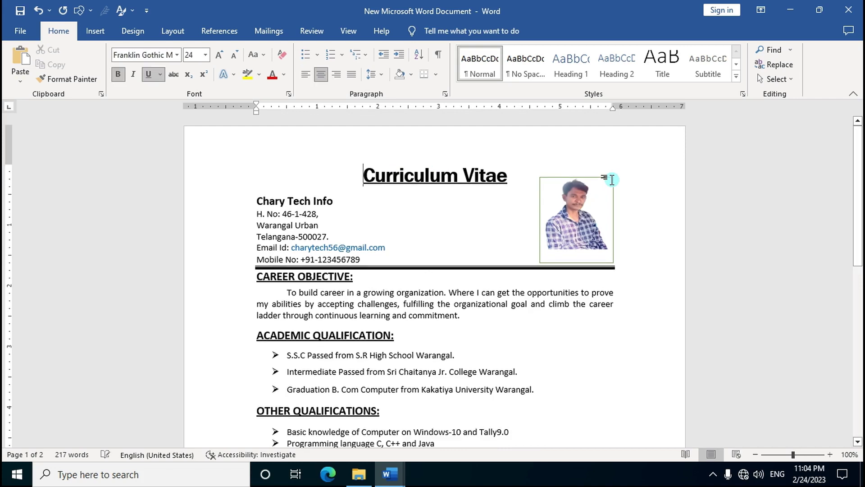
scroll(429, 280, "down", 1)
scroll(429, 280, "down", 10)
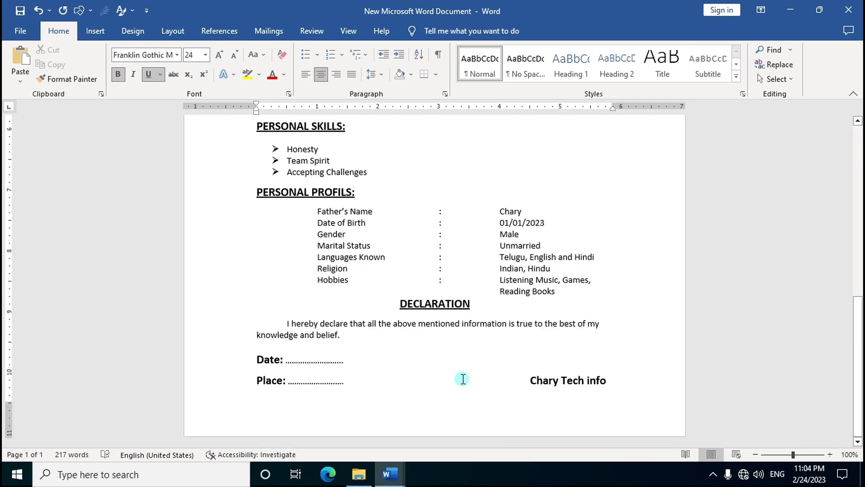
scroll(388, 361, "up", 10)
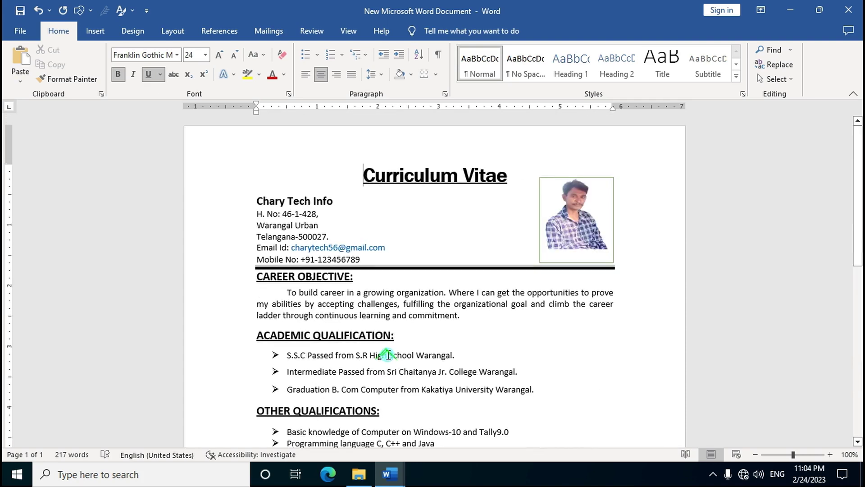
scroll(402, 314, "down", 10)
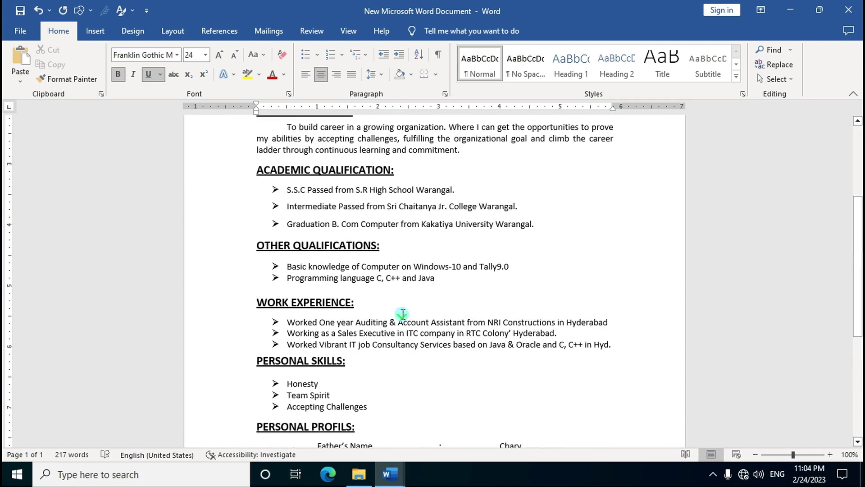